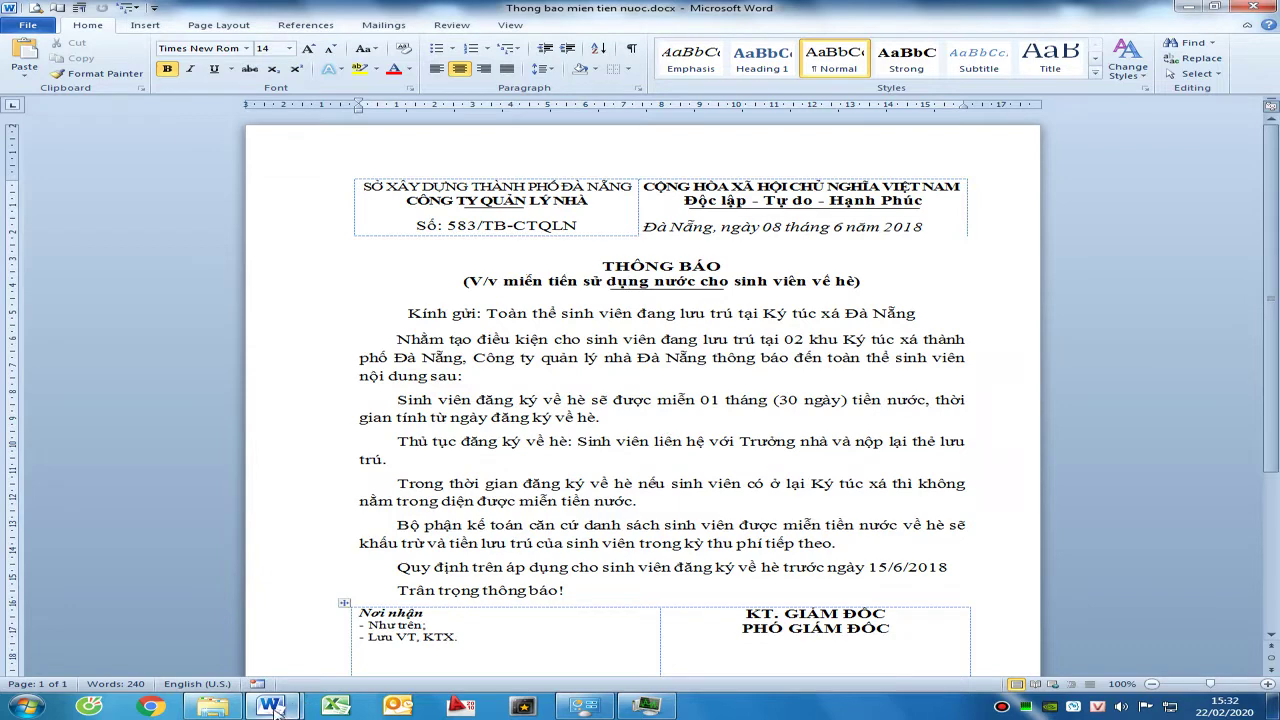
Switch to the guide document, then create a new blank document, Document2
click(400, 607)
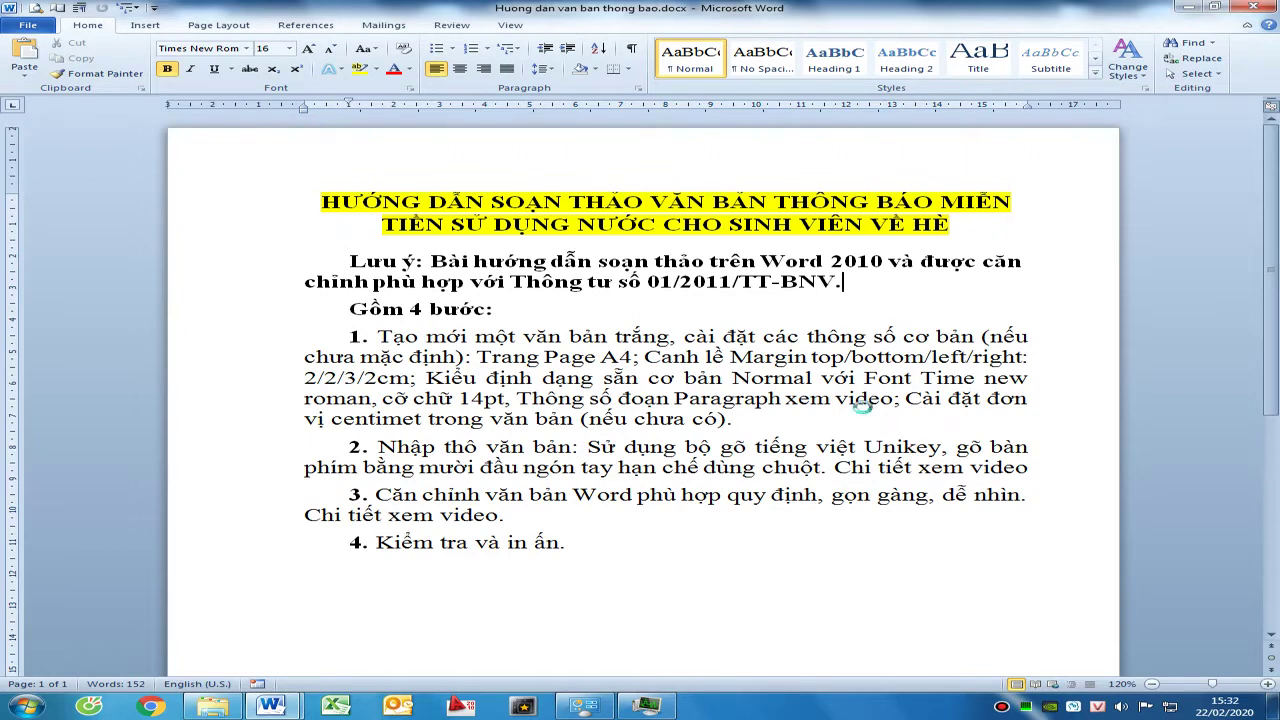
key(ctrl+n)
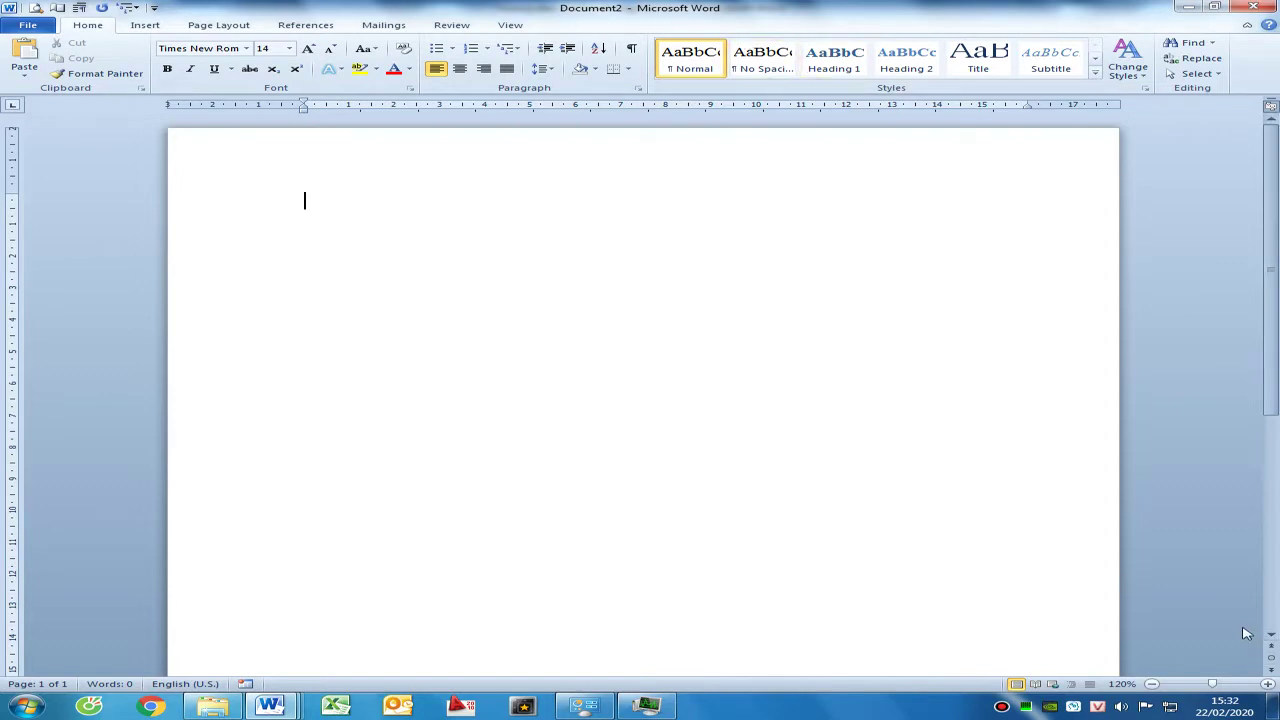
key(ctrl+s)
Save the blank document to the Desktop as 'Thuc hanh van ban thong bao mien tien nuoc.docx'
scroll(485, 250, up, 1)
scroll(480, 240, up, 2)
click(462, 224)
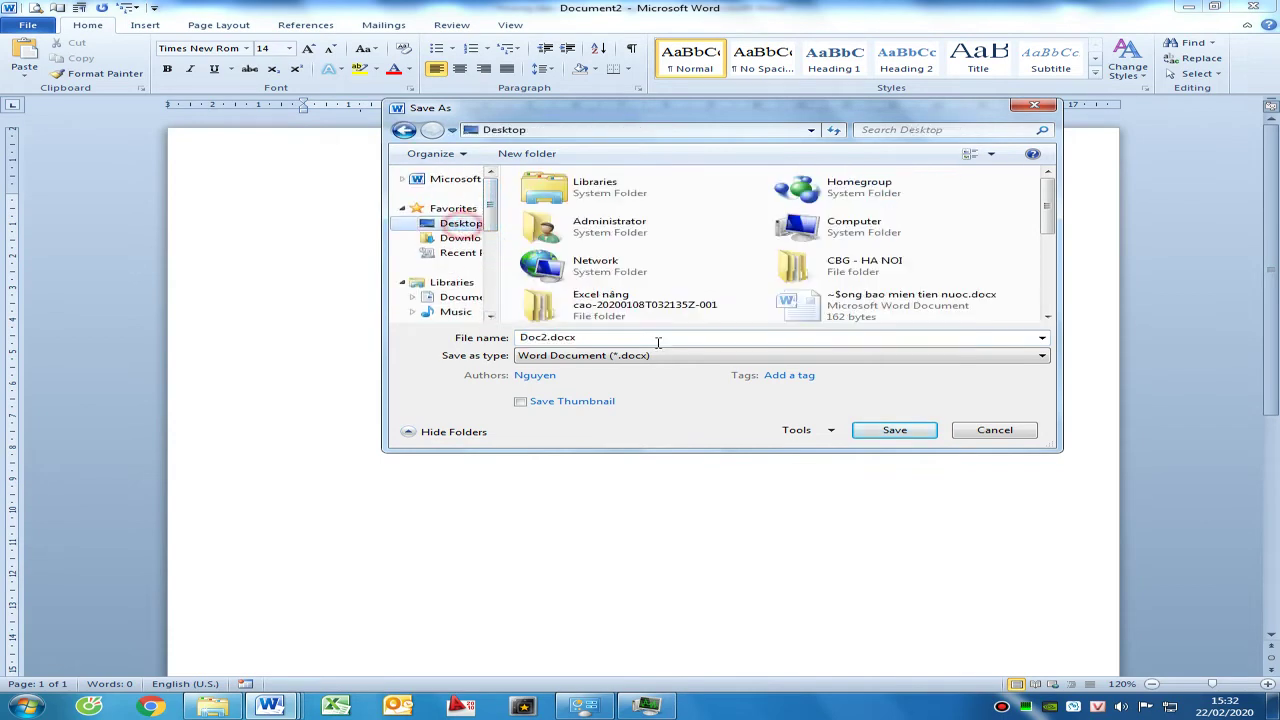
double_click(589, 339)
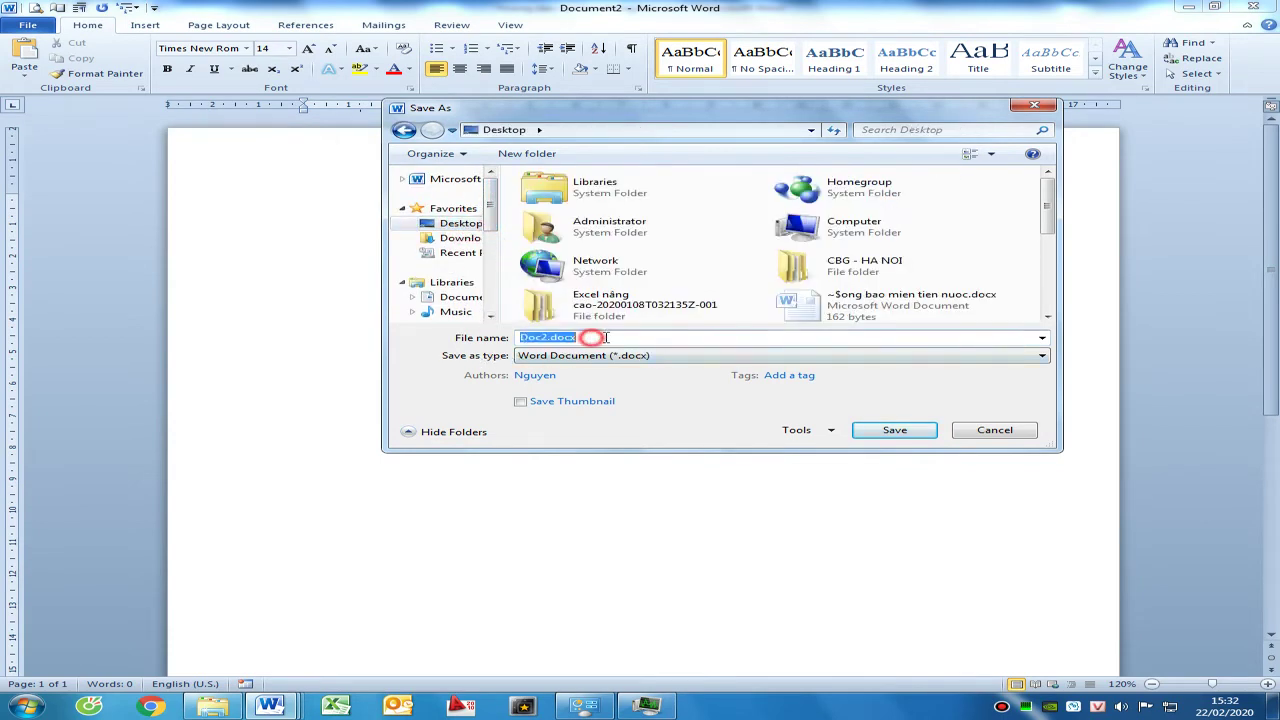
text(Thuc hanh van ban thong bao mien tien nuoc)
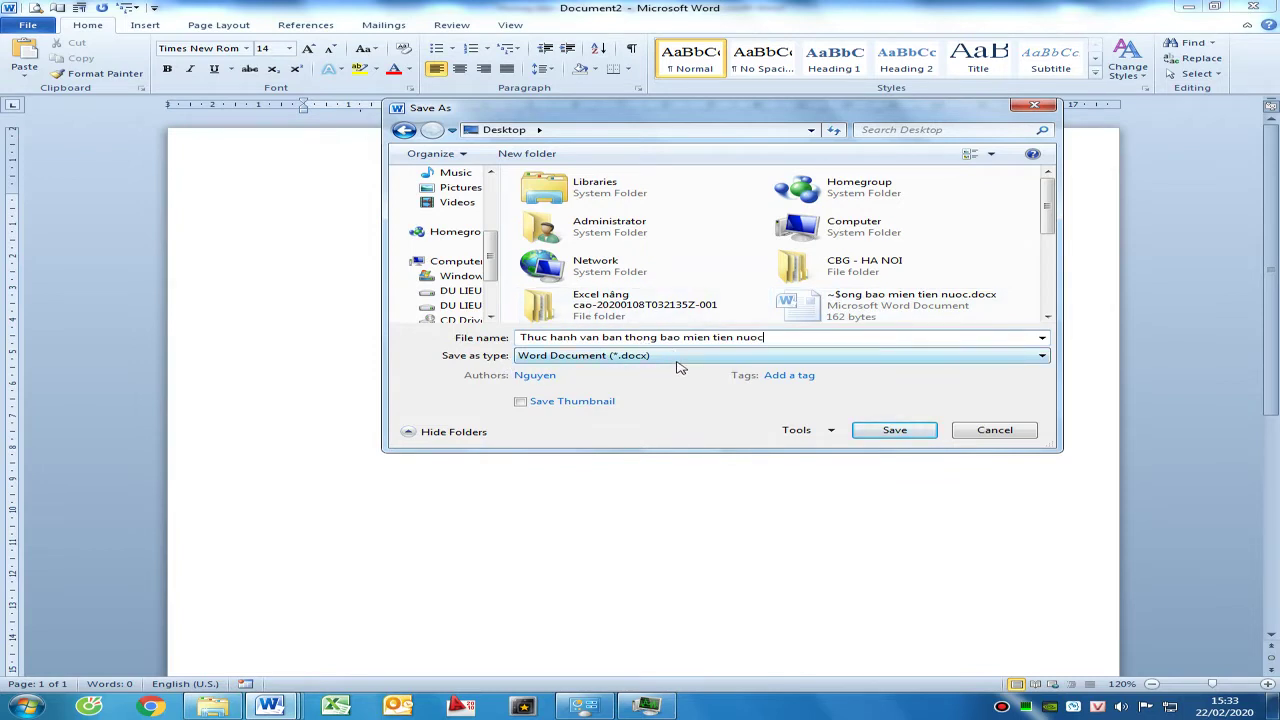
click(918, 432)
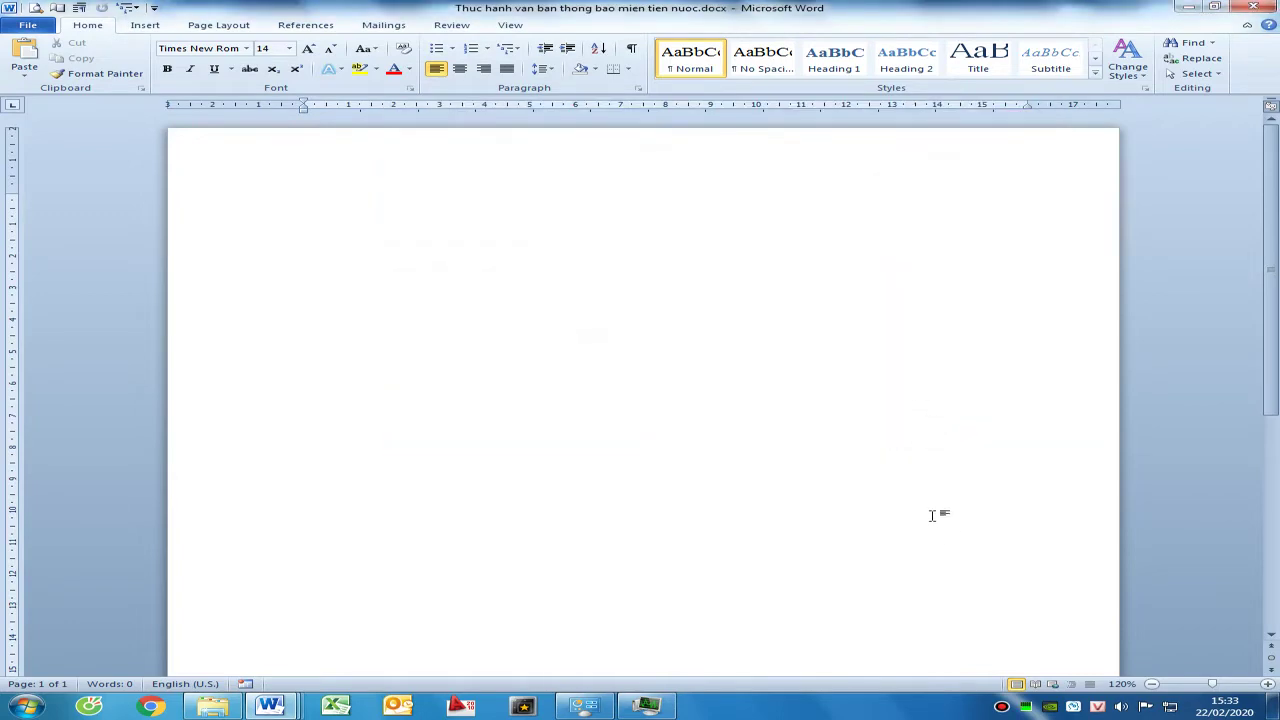
click(1122, 684)
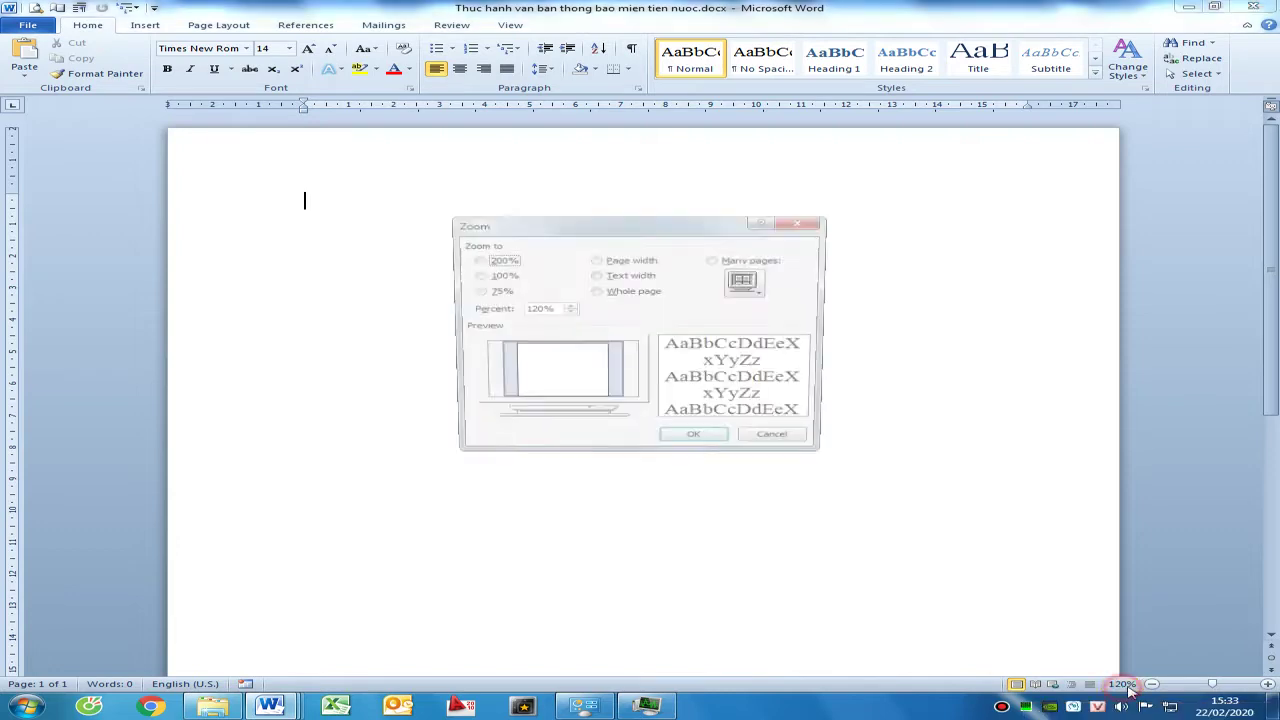
Zoom to 100% and set an A4 page with 2 cm top/bottom/right and 3 cm left margins
click(498, 275)
click(727, 440)
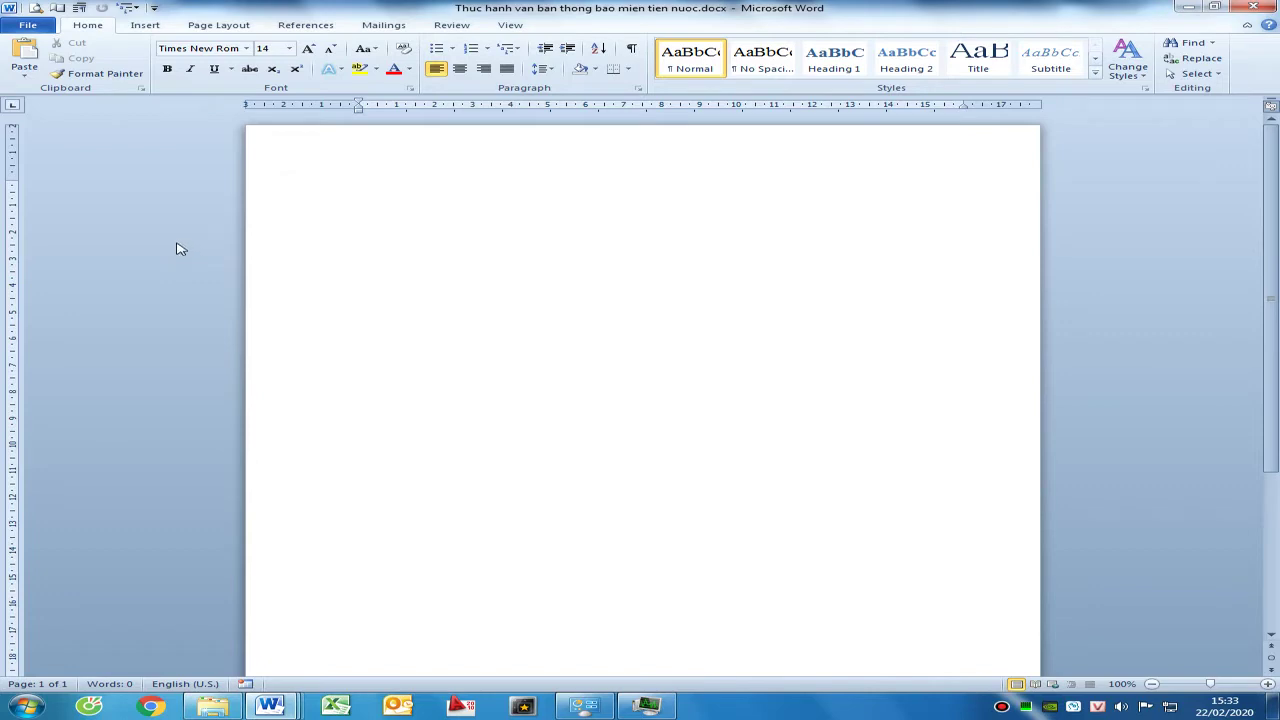
key(alt+p)
key(s)
key(p)
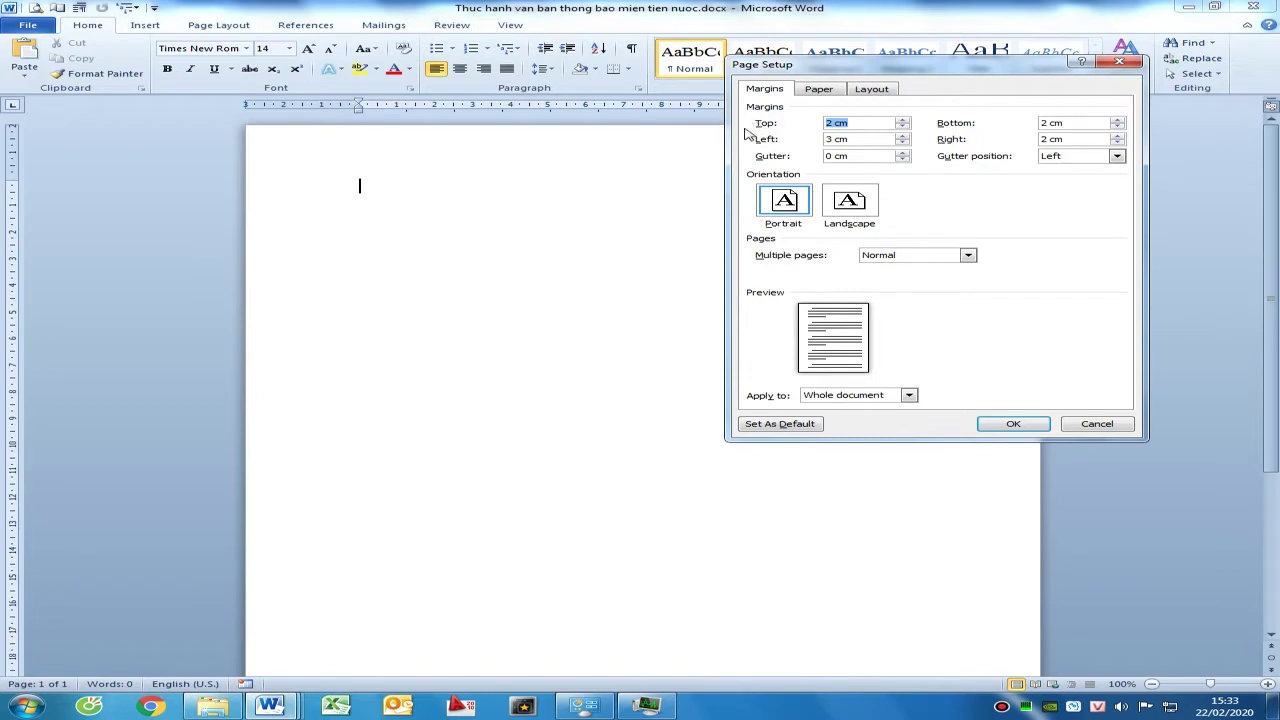
click(819, 92)
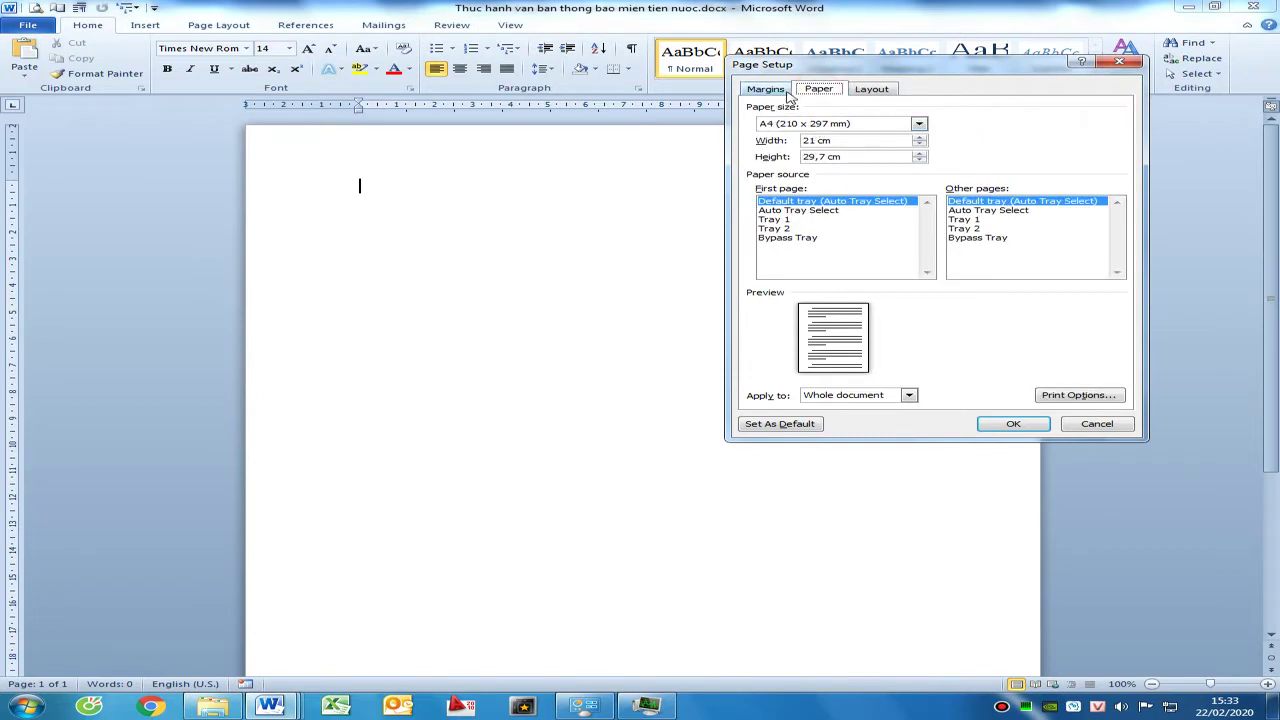
click(766, 89)
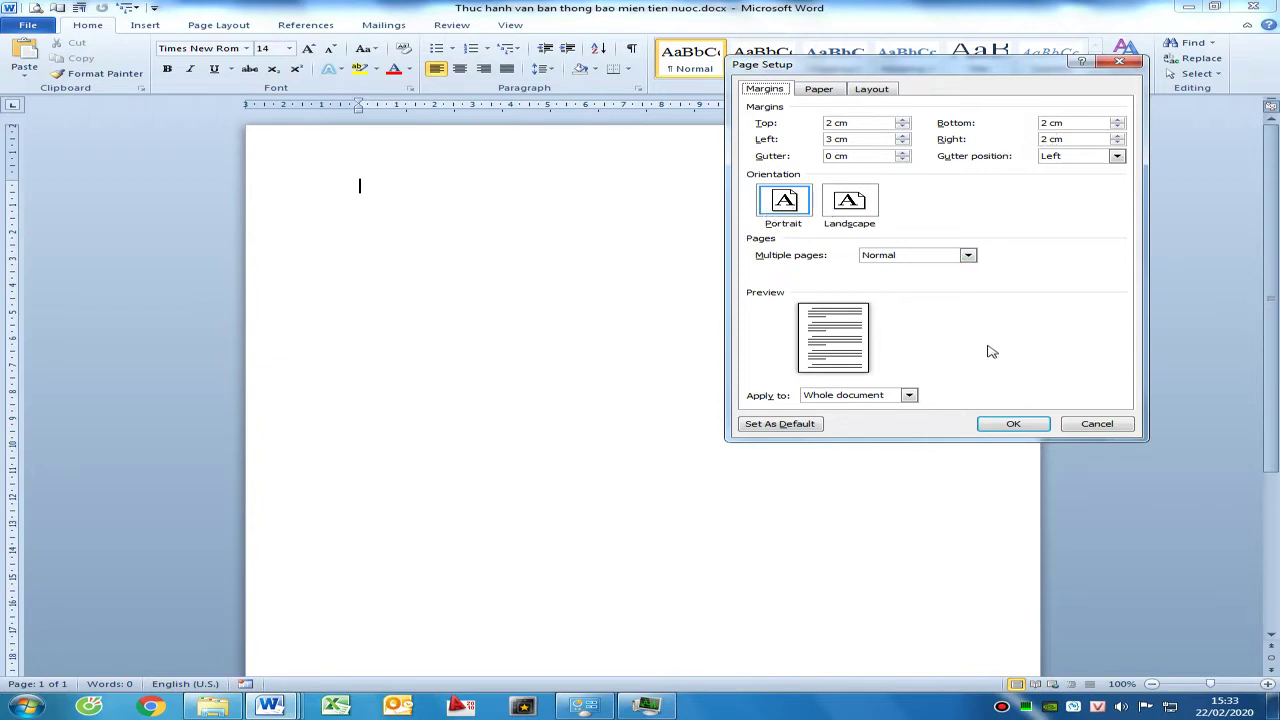
click(1013, 423)
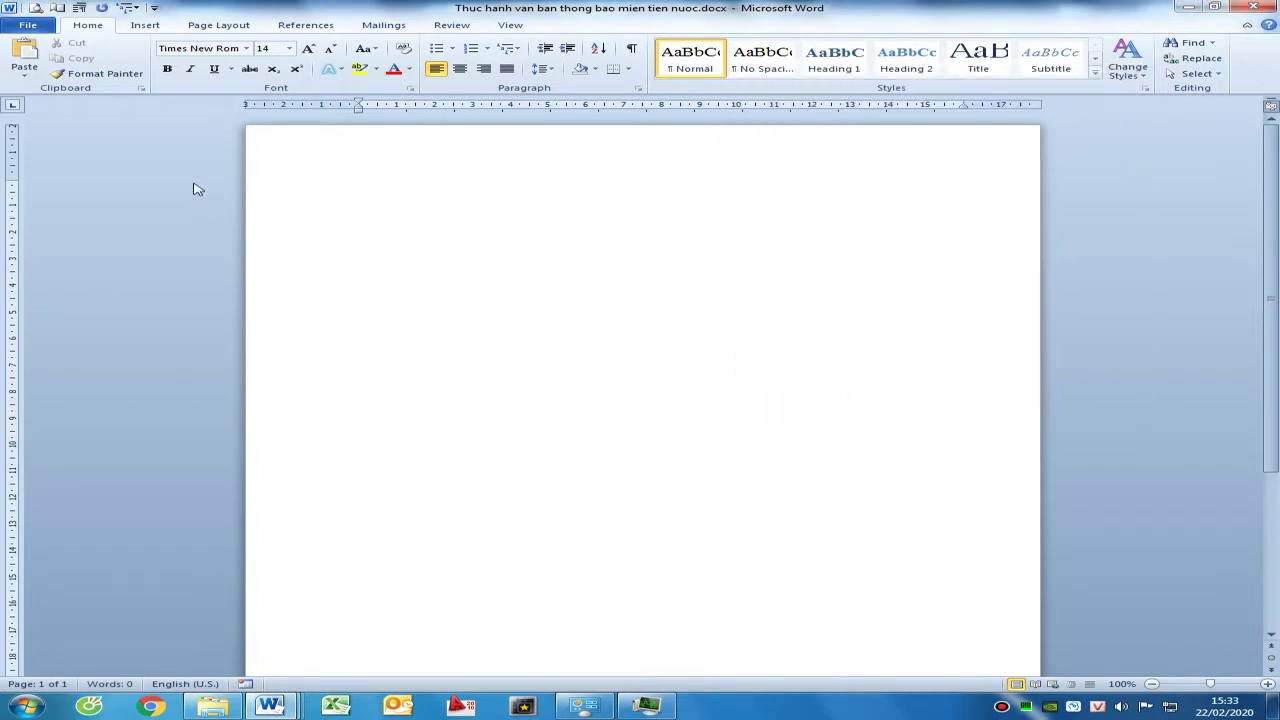
click(38, 30)
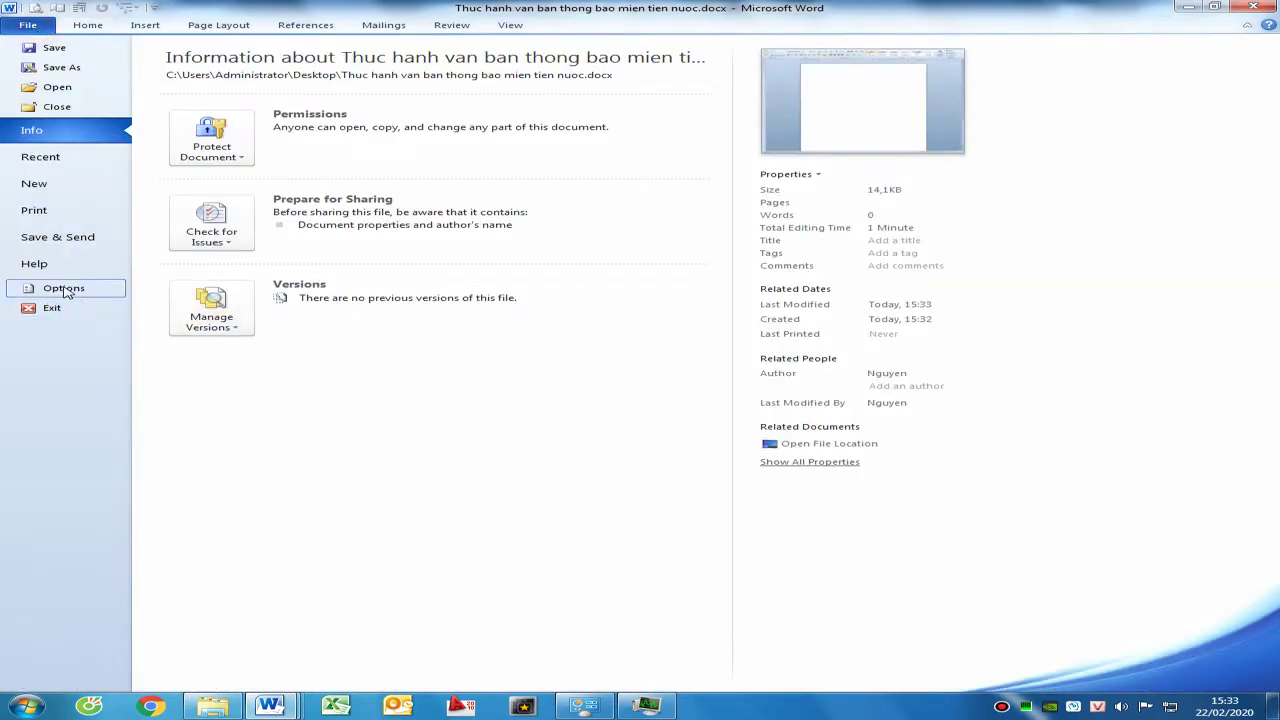
click(45, 288)
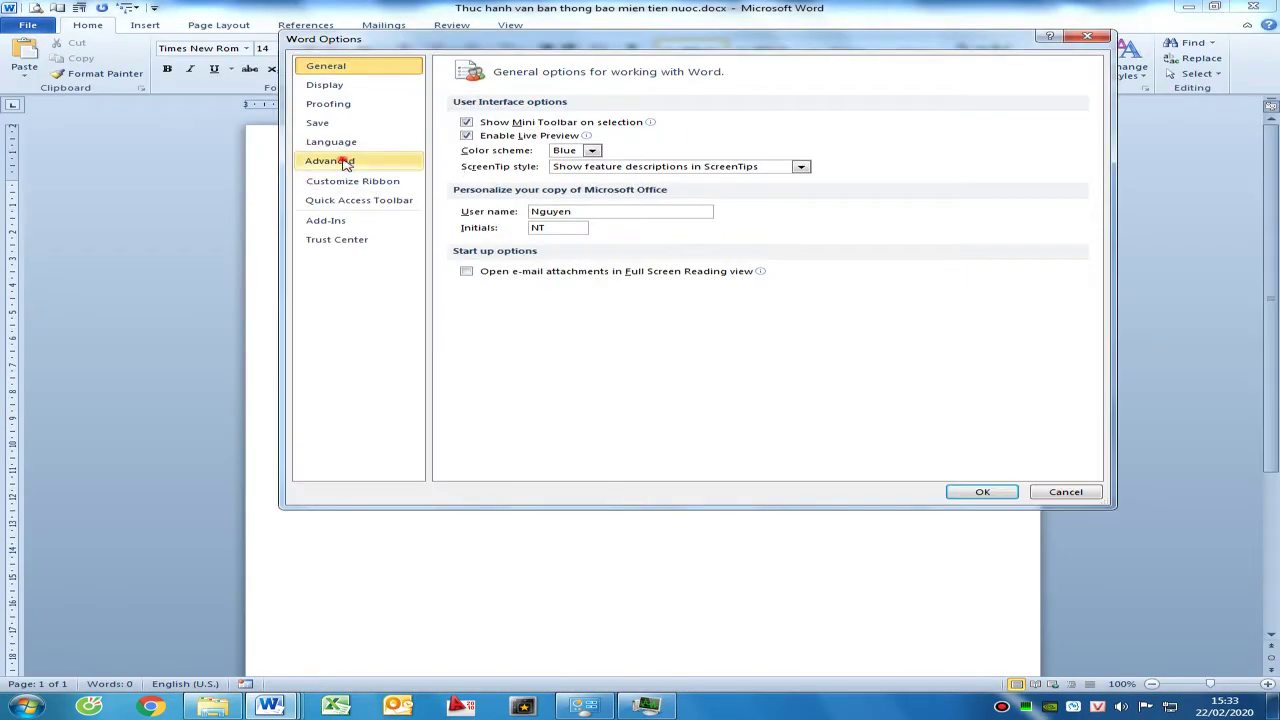
click(340, 161)
scroll(1104, 108, down, 5)
scroll(1104, 108, down, 5)
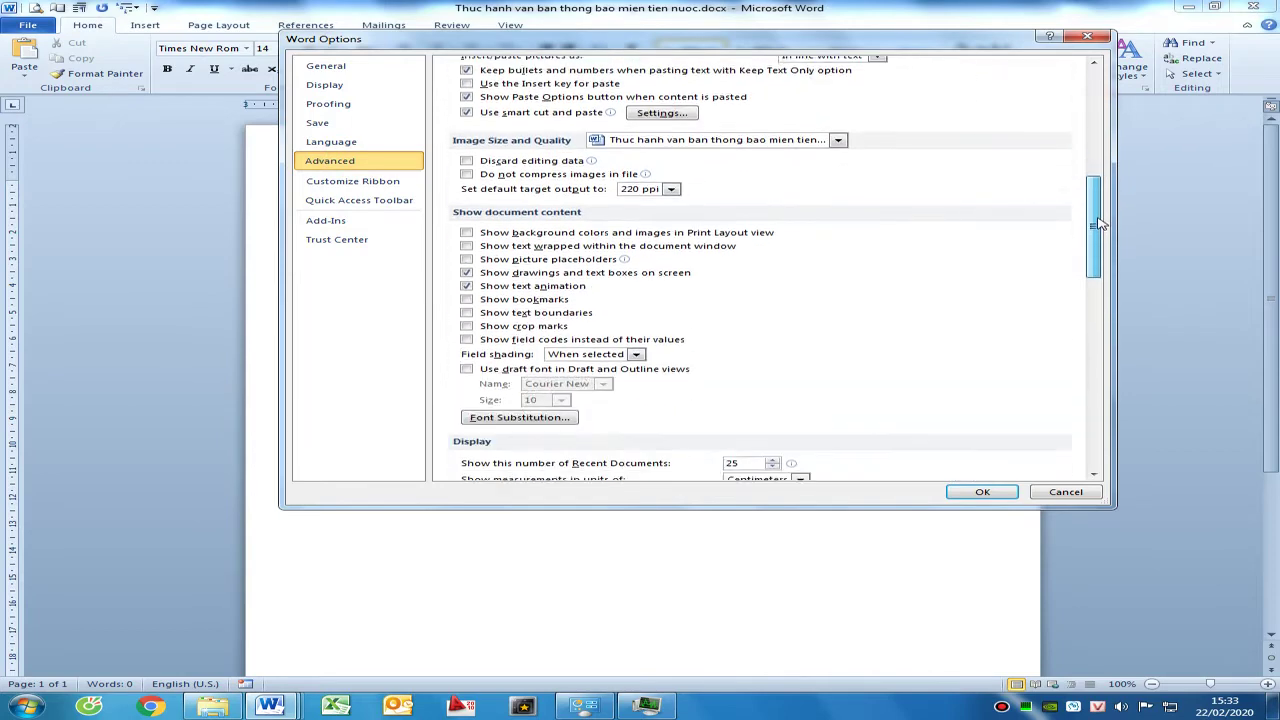
scroll(1104, 108, down, 3)
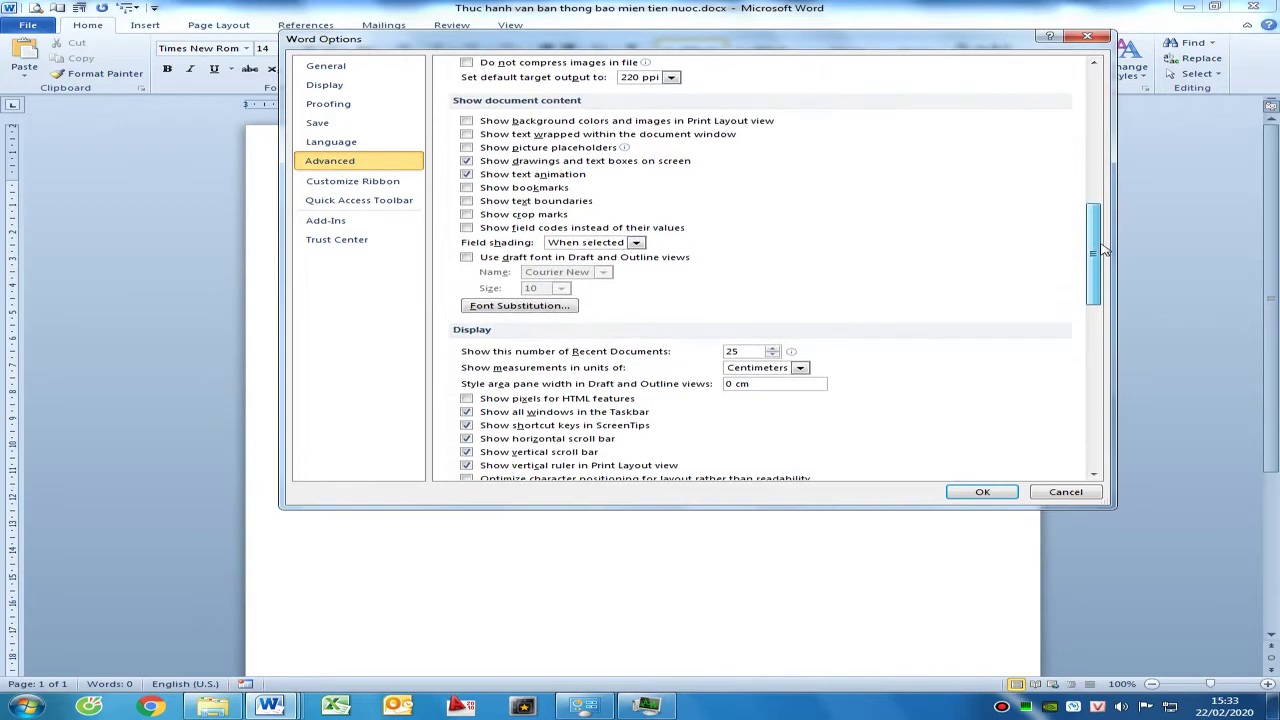
click(760, 369)
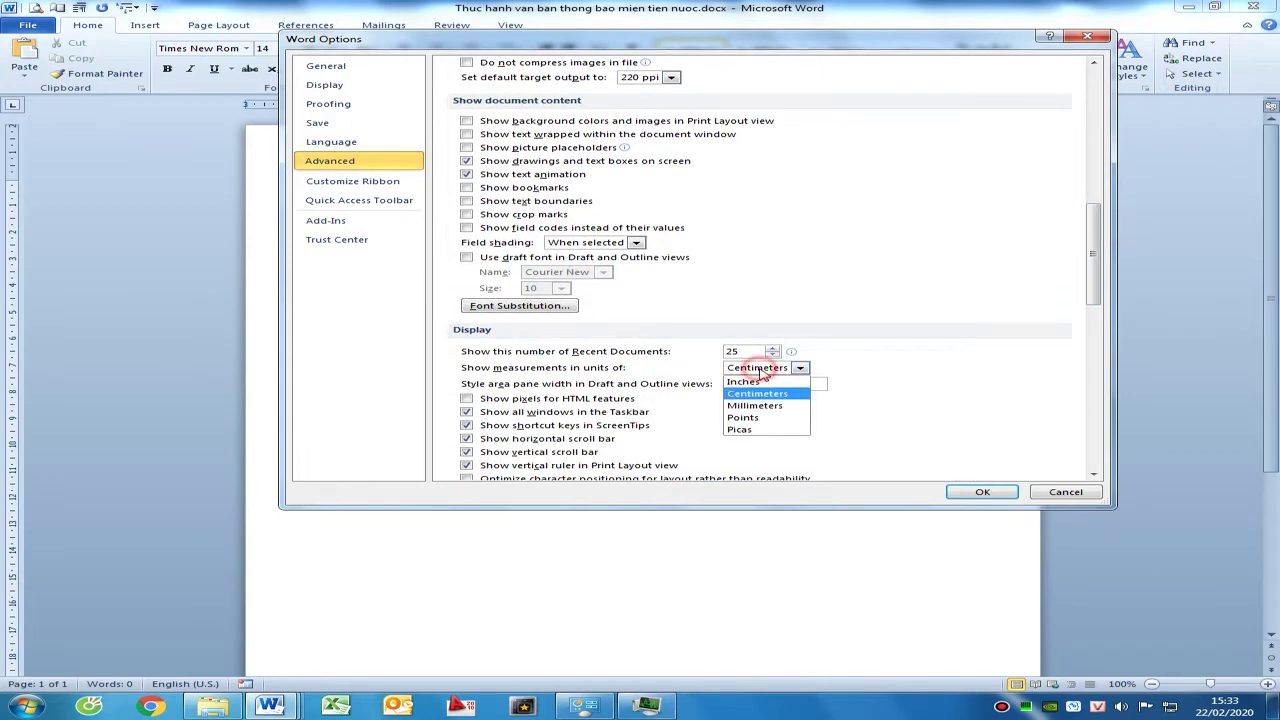
click(998, 495)
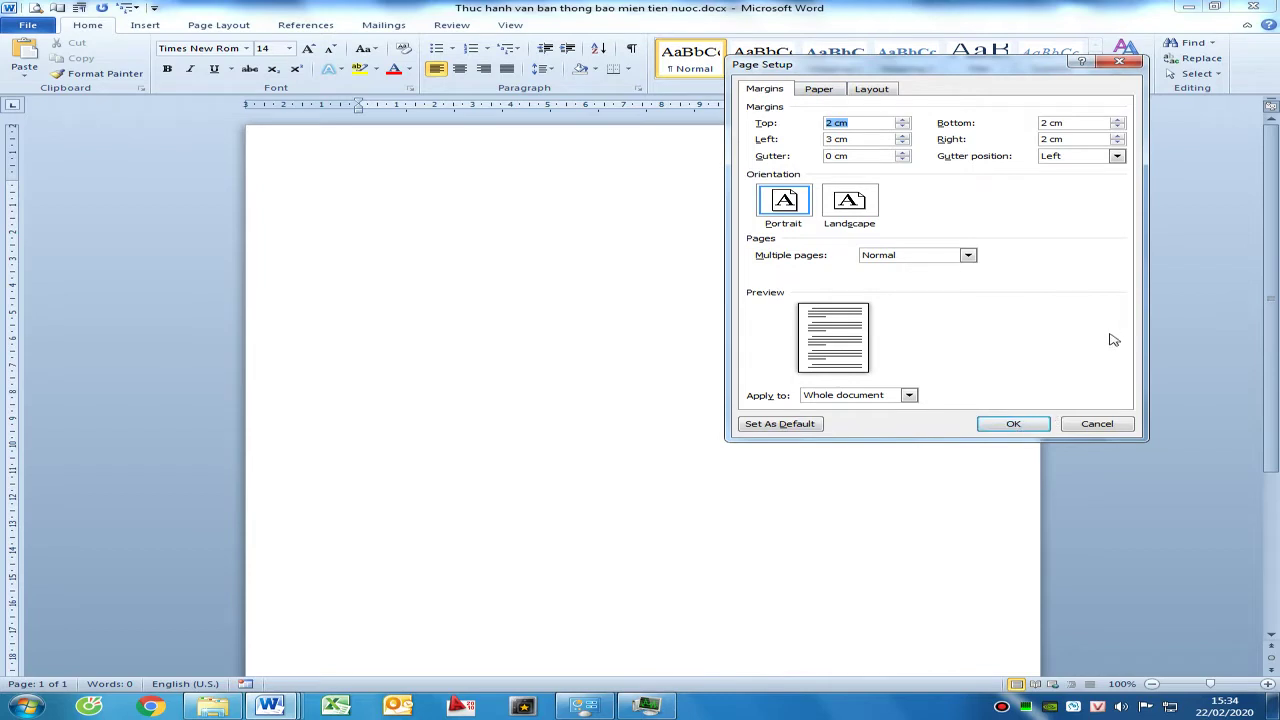
click(1014, 426)
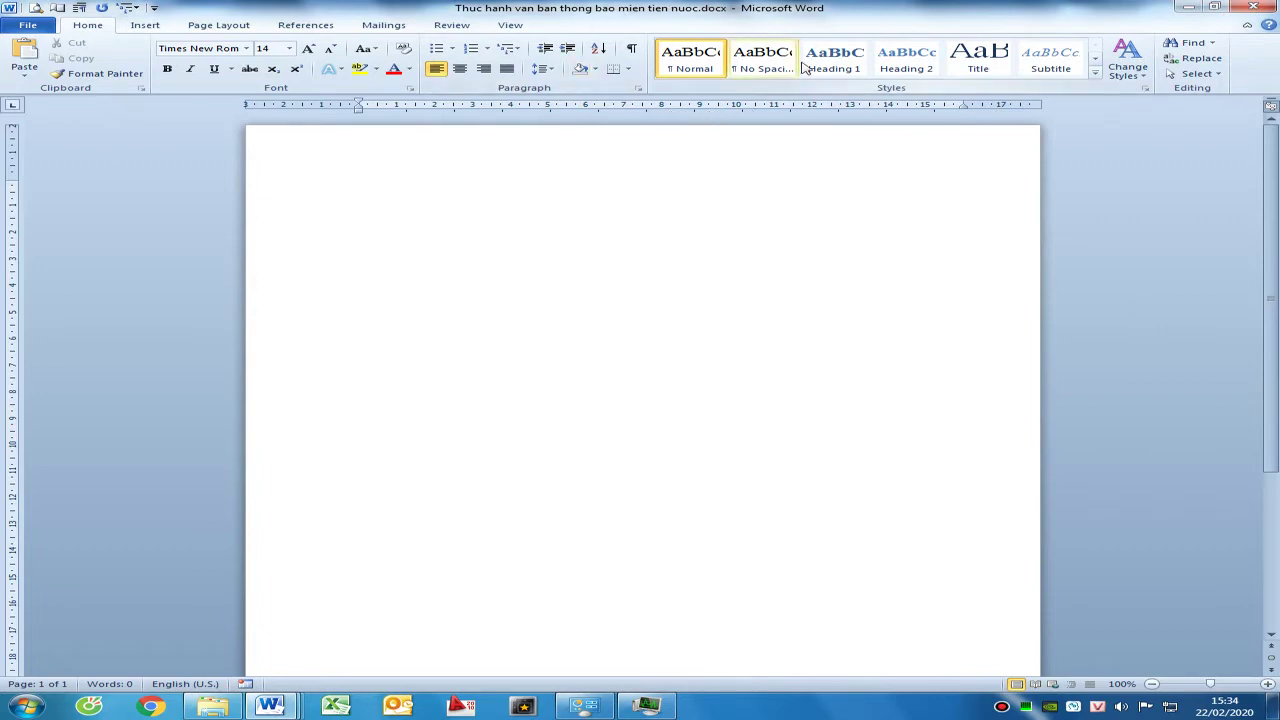
right_click(692, 66)
click(745, 86)
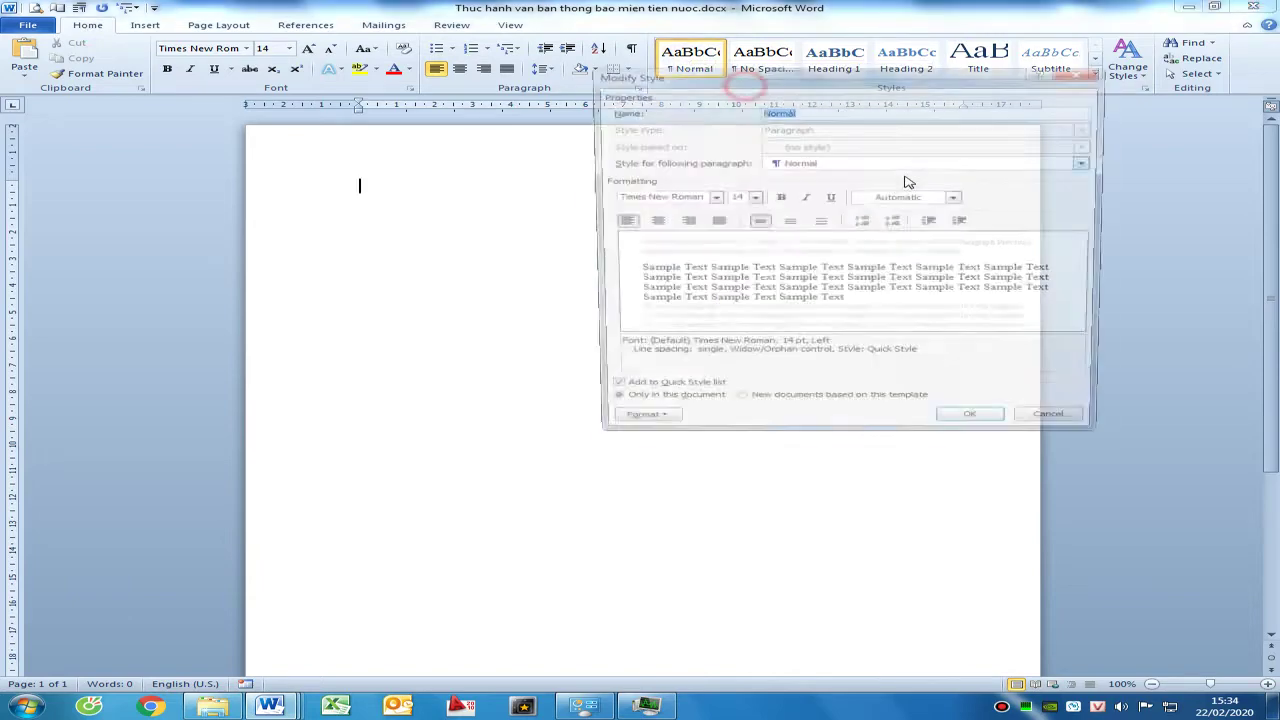
mouse_move(749, 77)
mouse_down()
mouse_move(685, 163)
mouse_move(463, 147)
mouse_up()
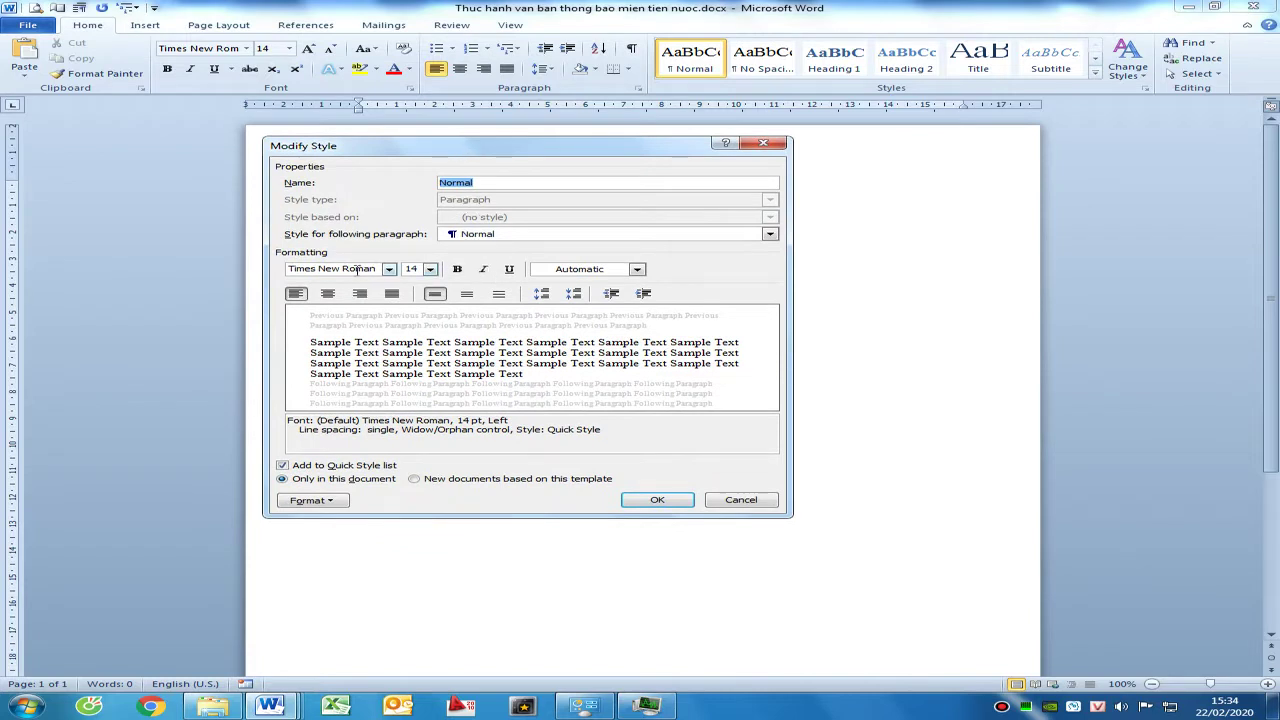
click(357, 270)
click(410, 269)
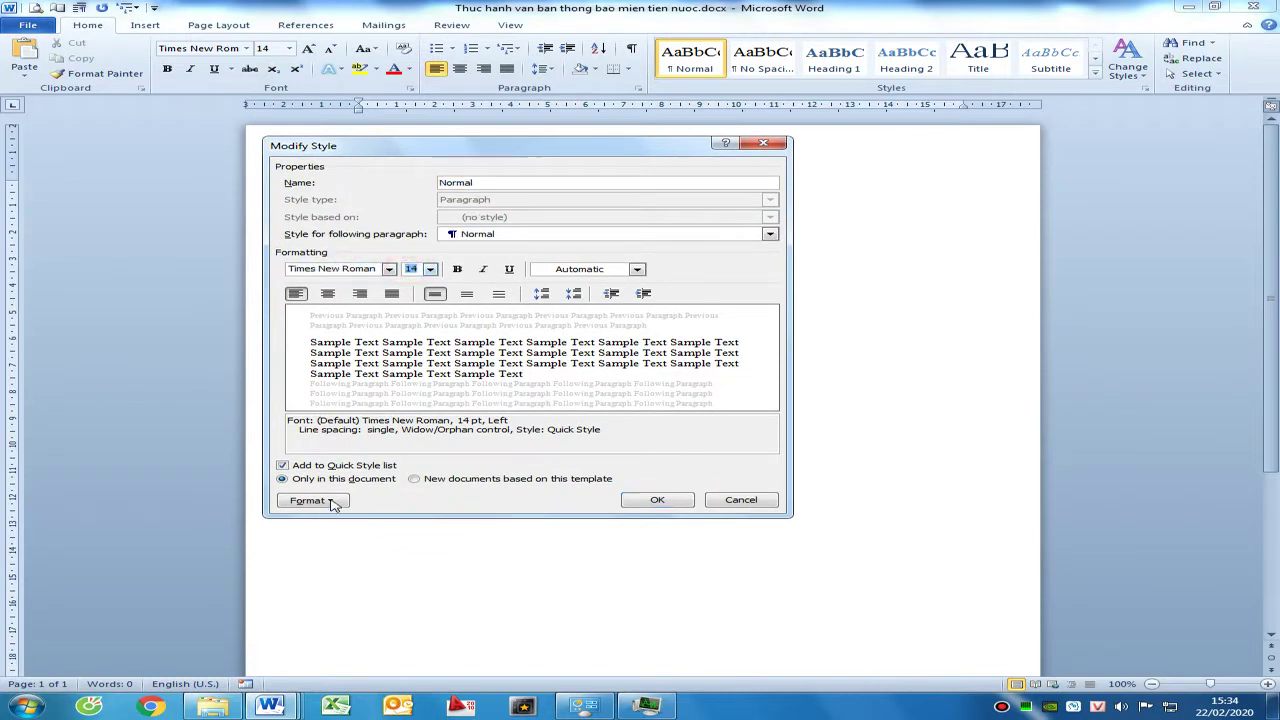
click(334, 505)
click(350, 532)
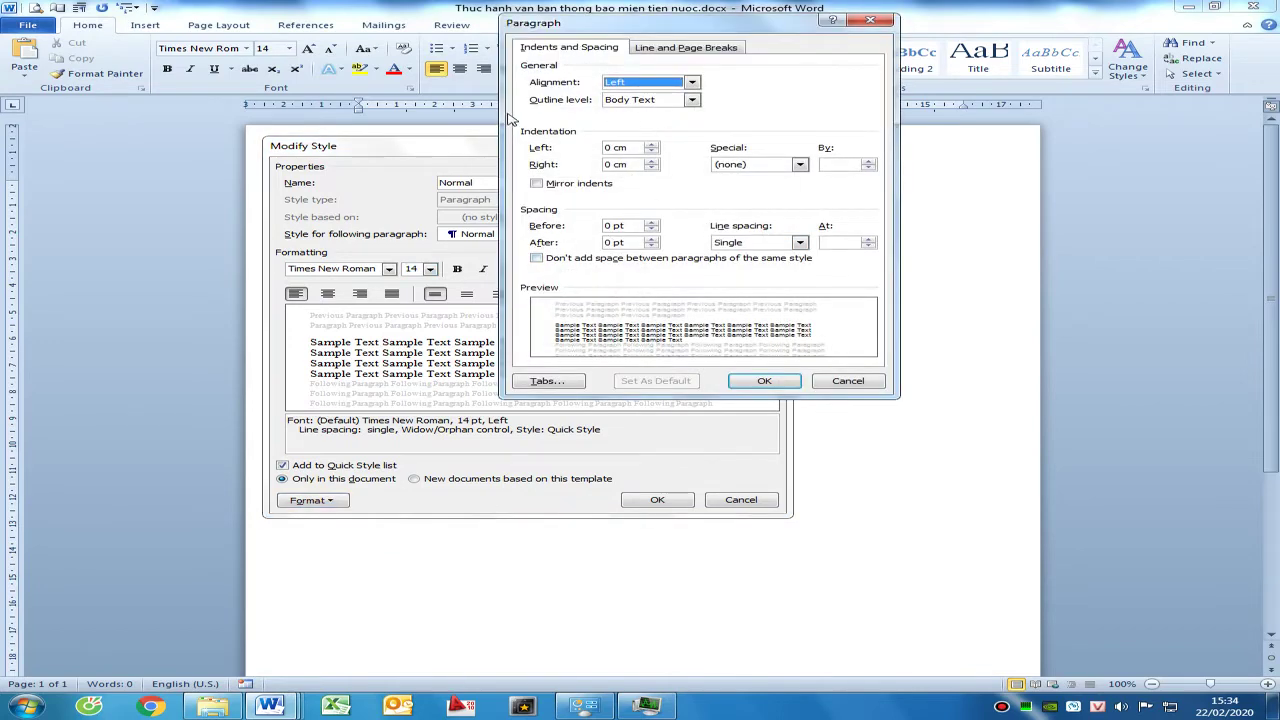
click(765, 381)
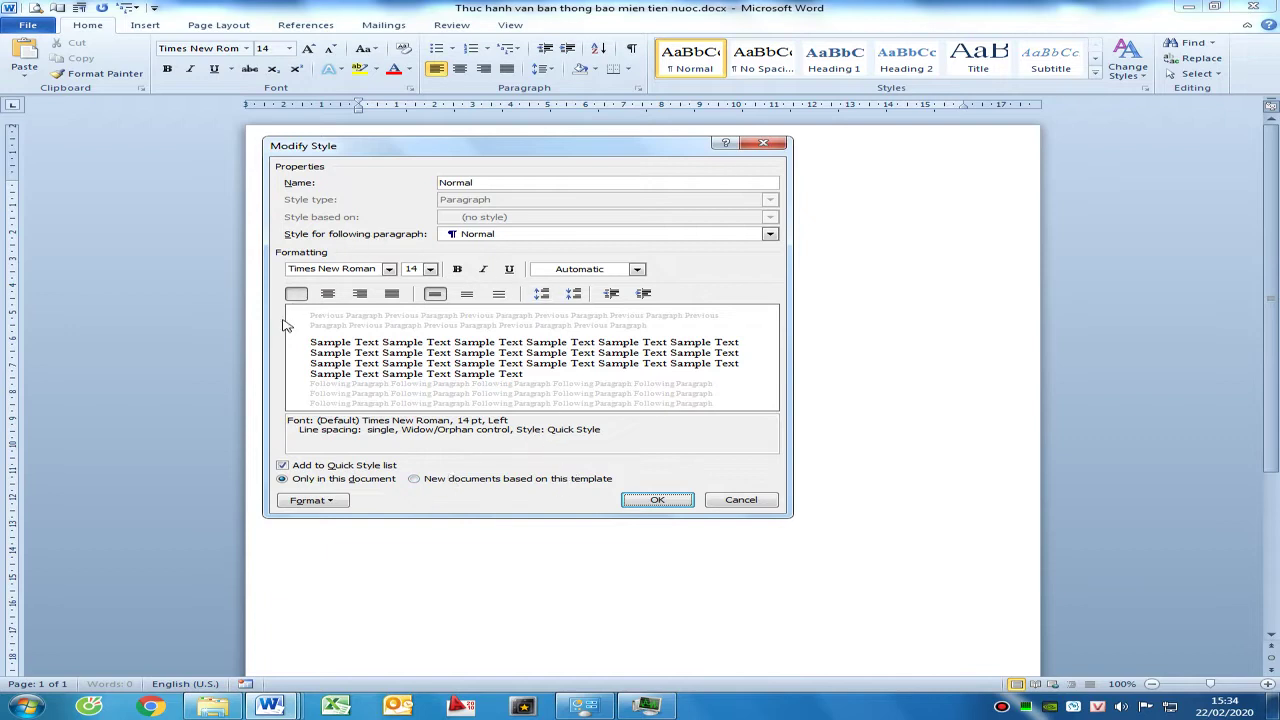
click(751, 503)
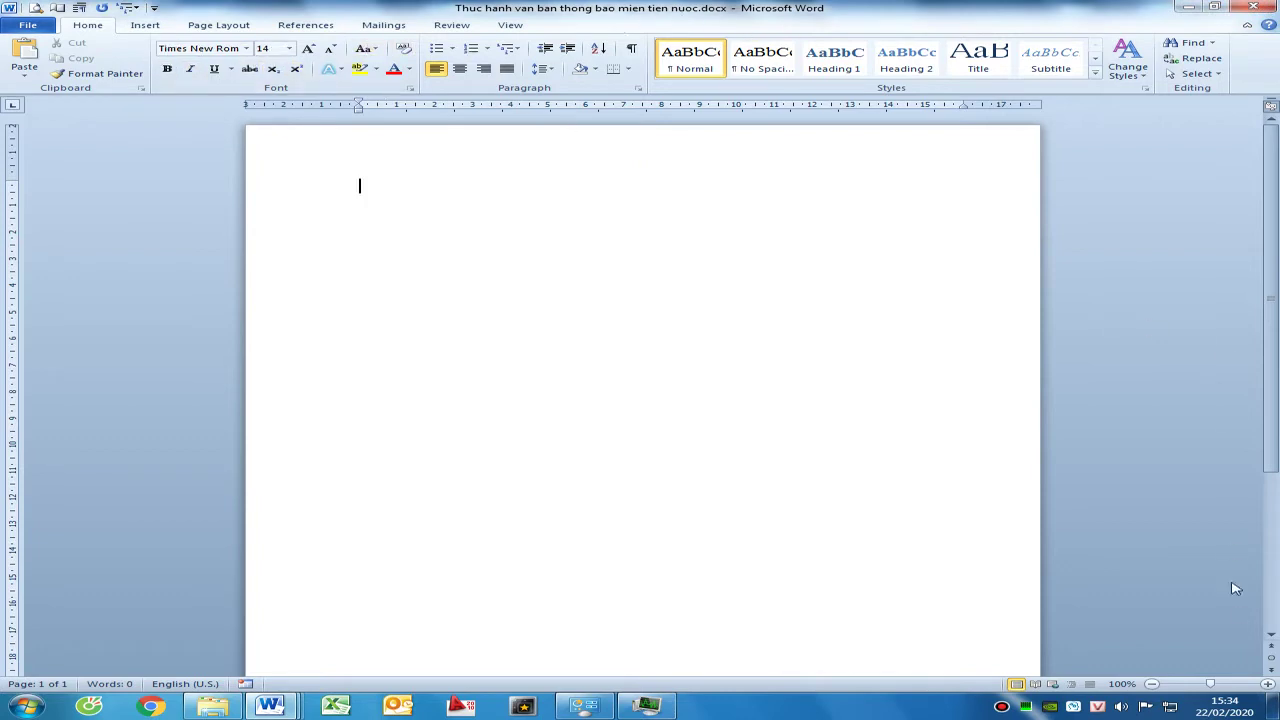
right_click(1098, 708)
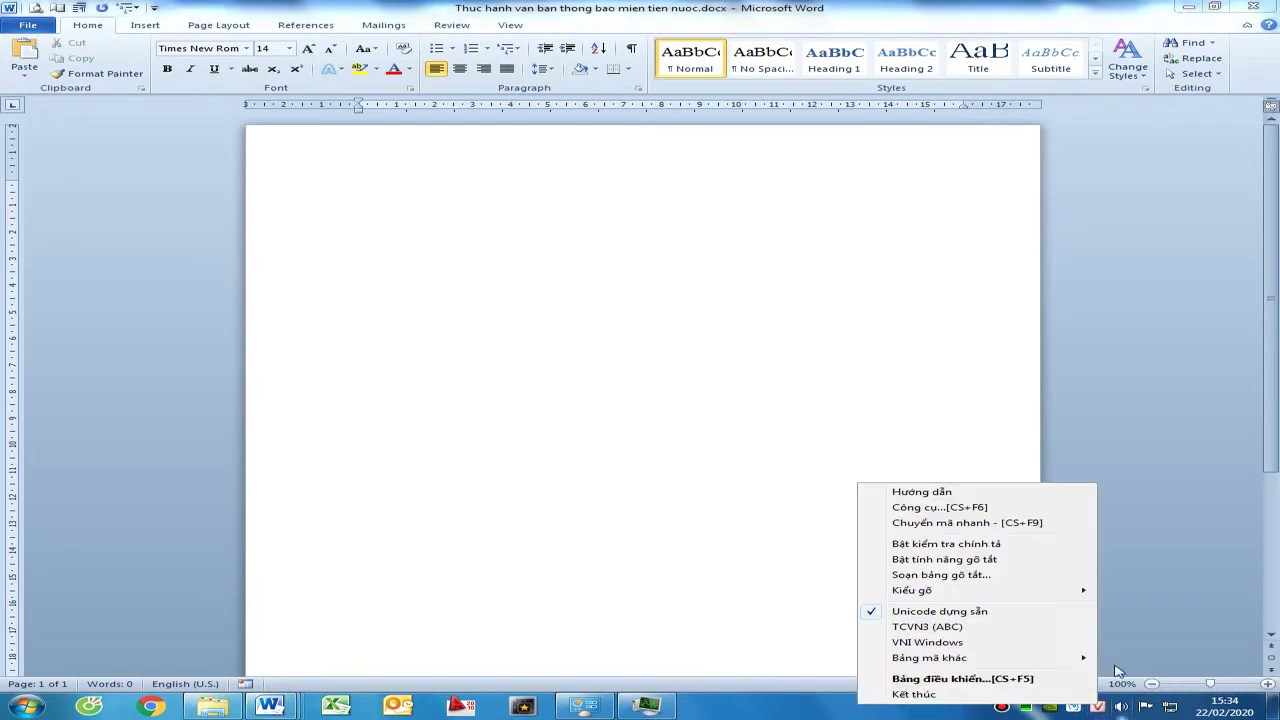
Open the UniKey panel, view its About box, then close both UniKey windows
click(980, 679)
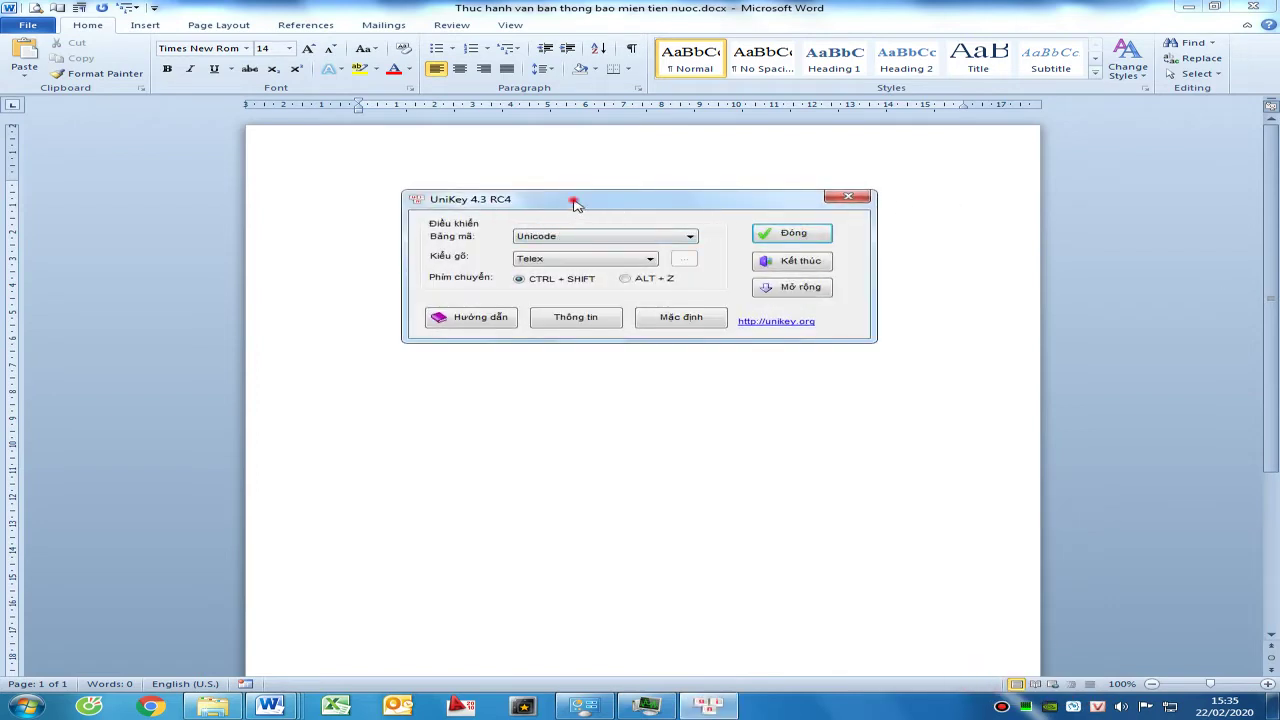
drag(580, 200, 640, 180)
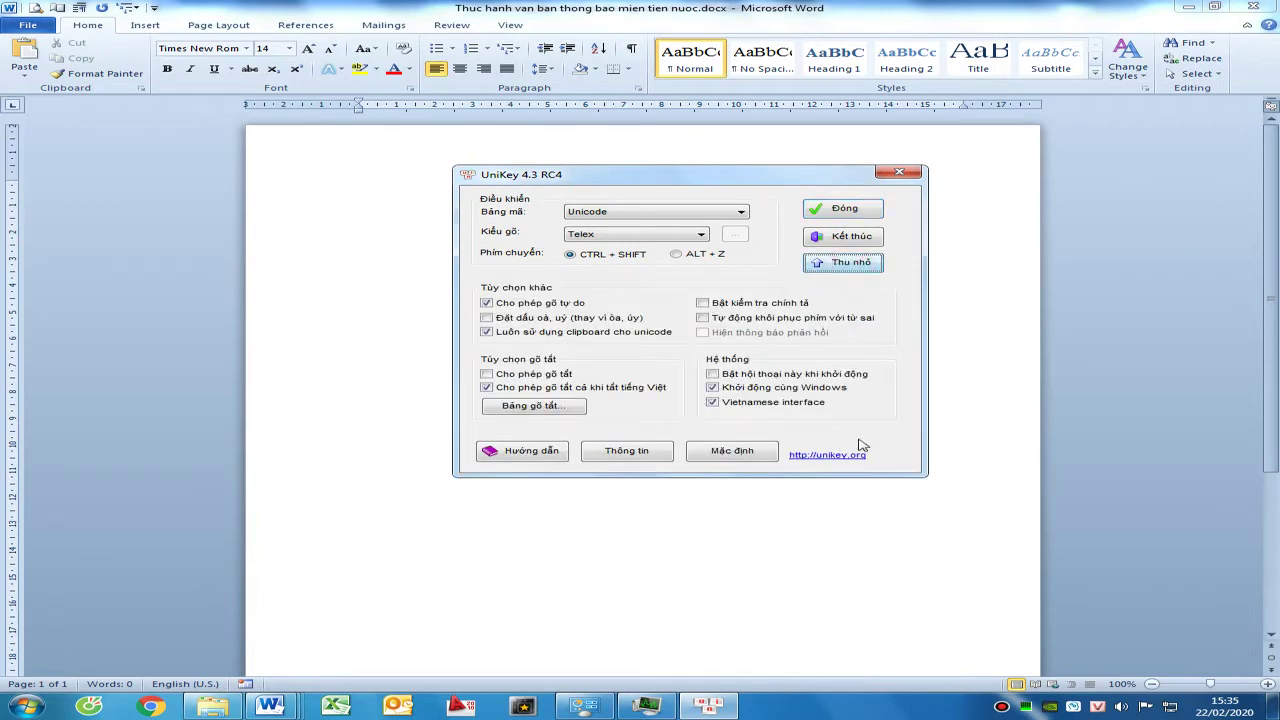
click(641, 456)
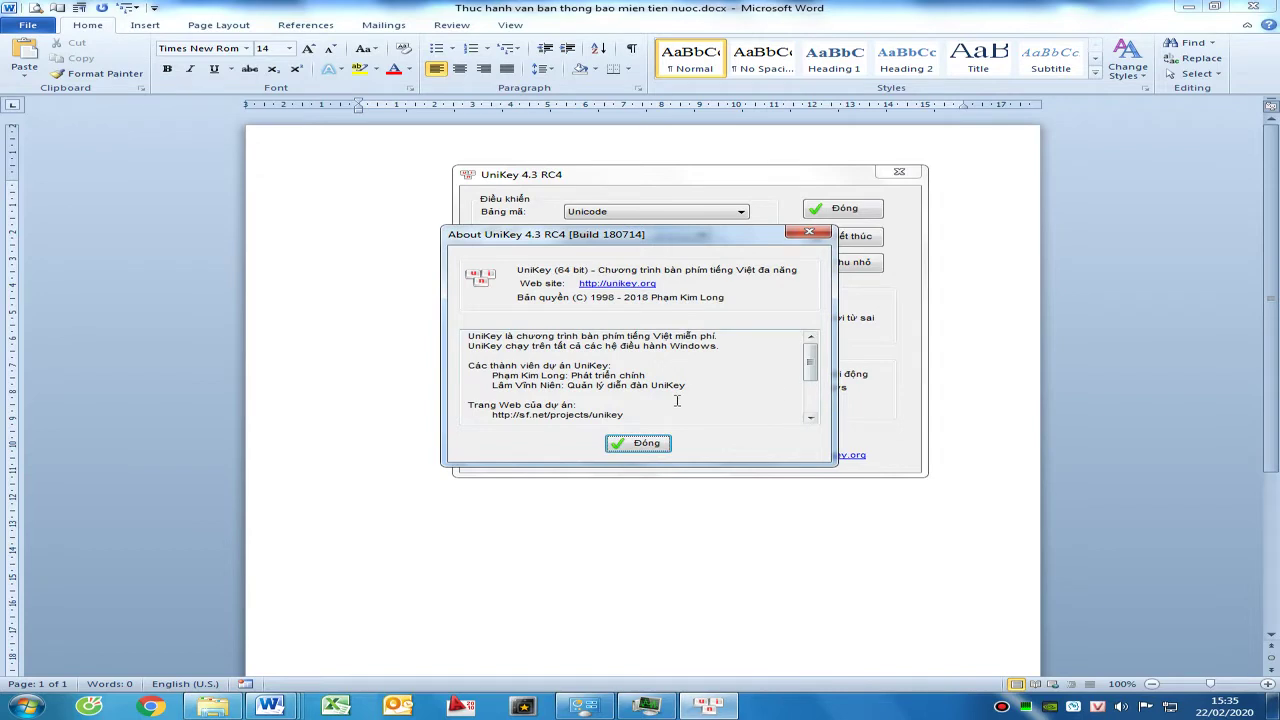
click(640, 443)
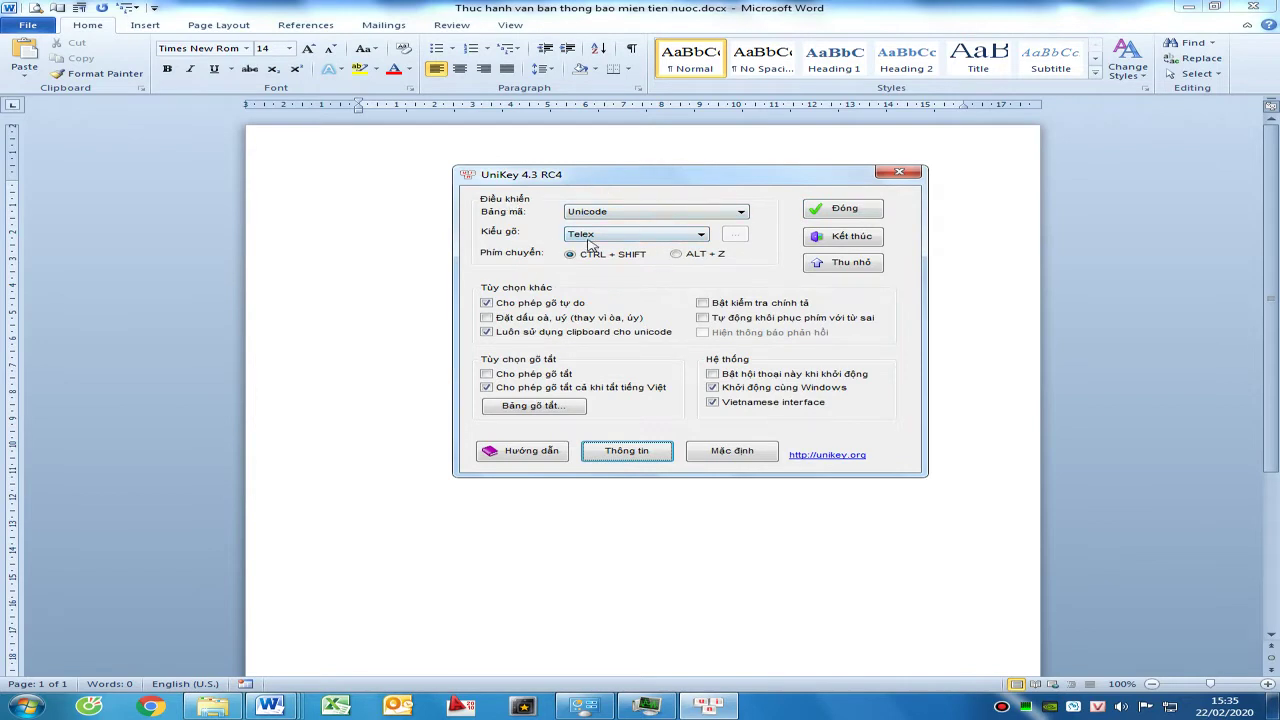
click(844, 210)
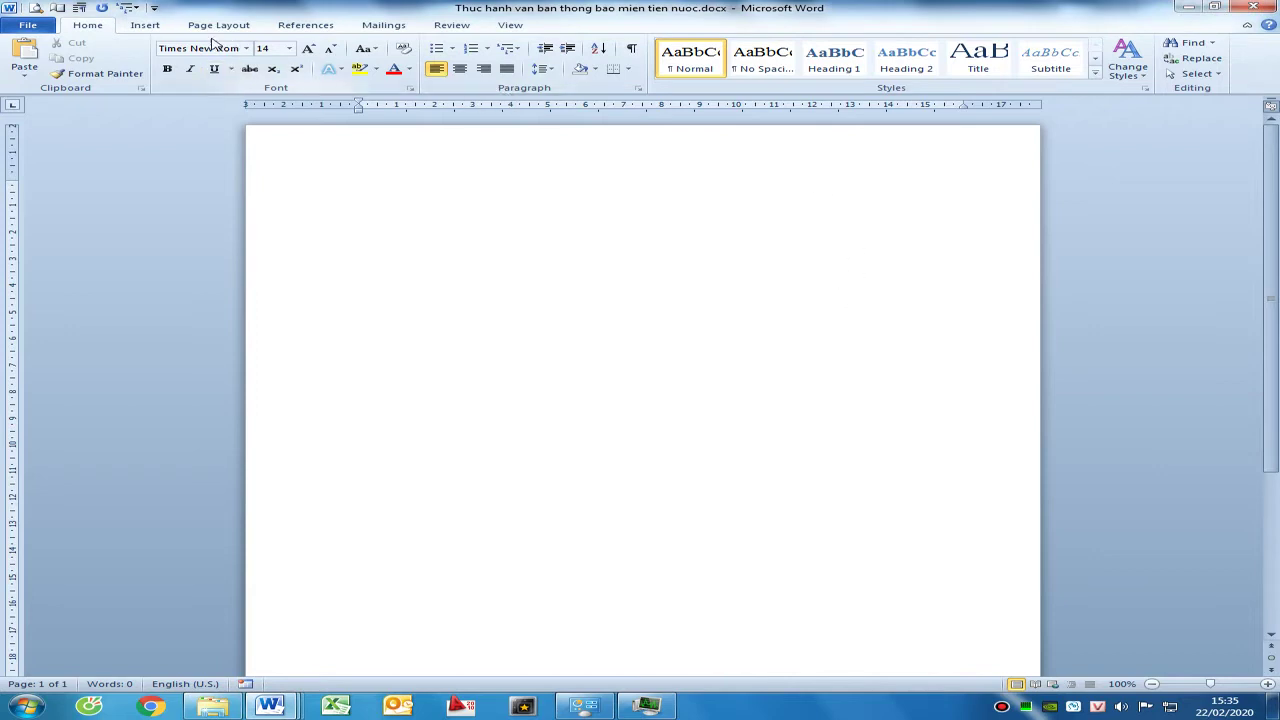
click(145, 25)
Insert a one-row, two-column table, glance at the reference notice, and return
click(157, 55)
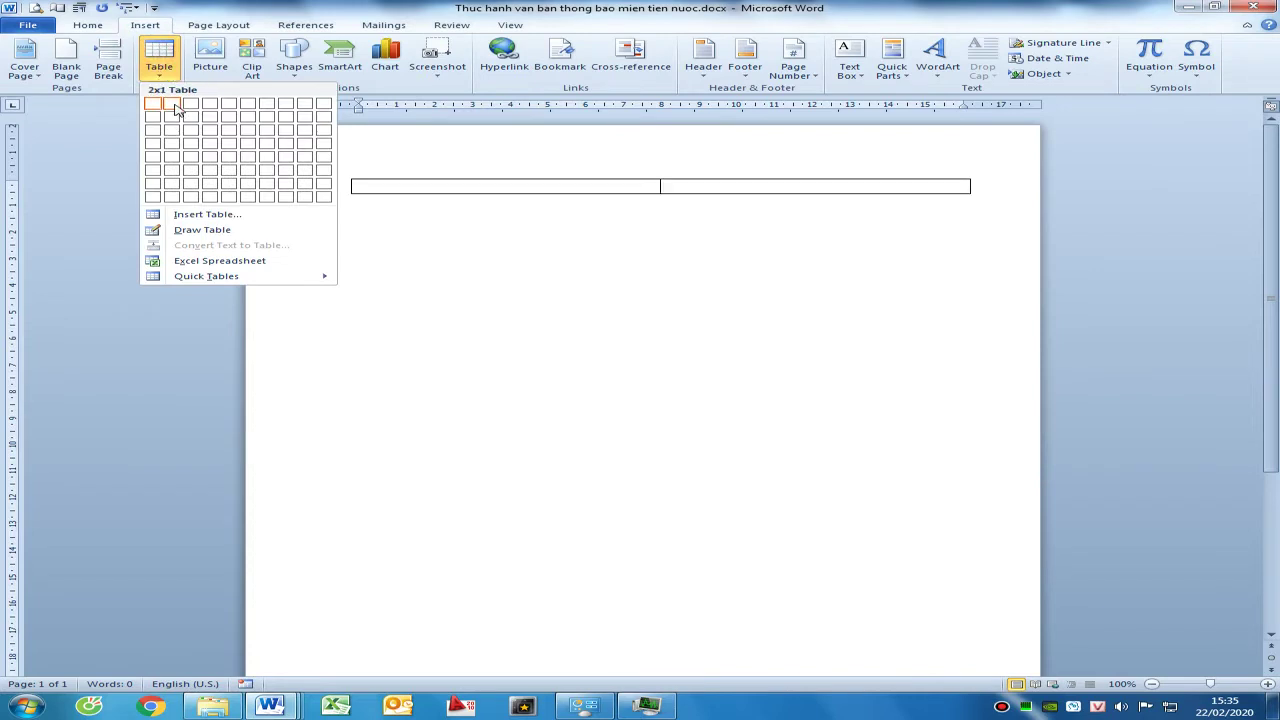
click(172, 104)
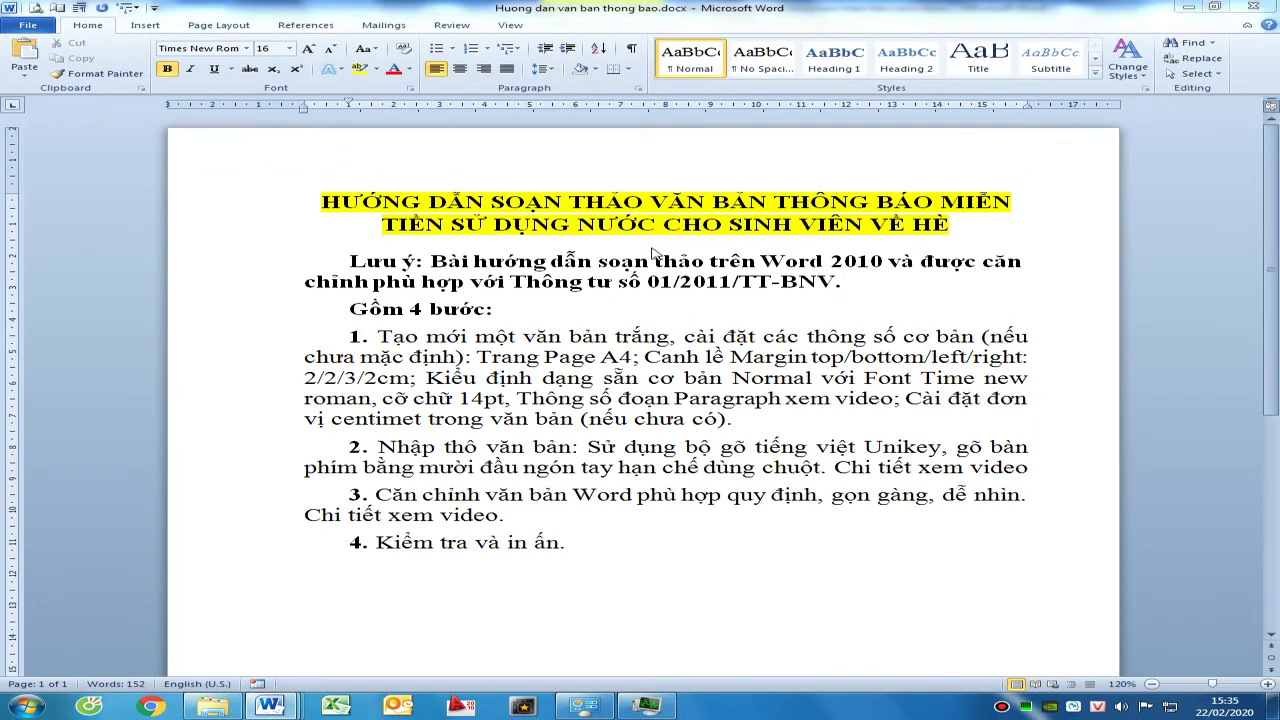
key(alt+Tab)
key(alt+Tab)
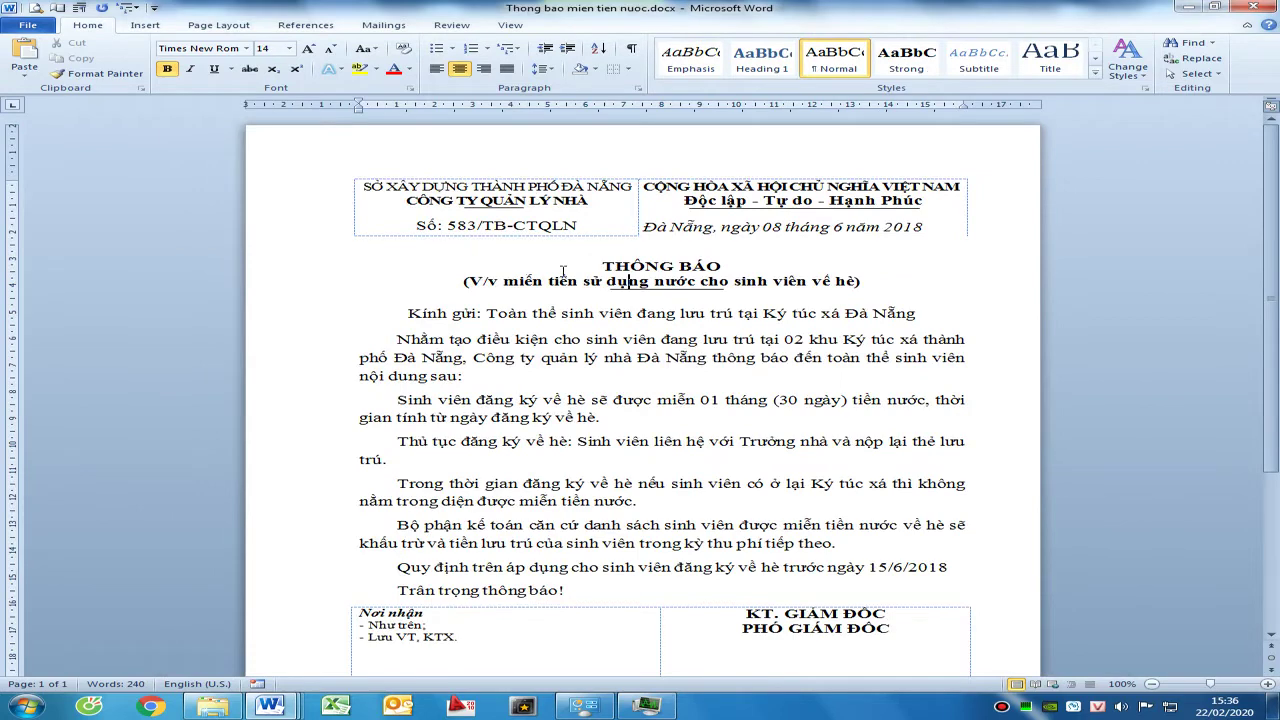
key(alt+Tab)
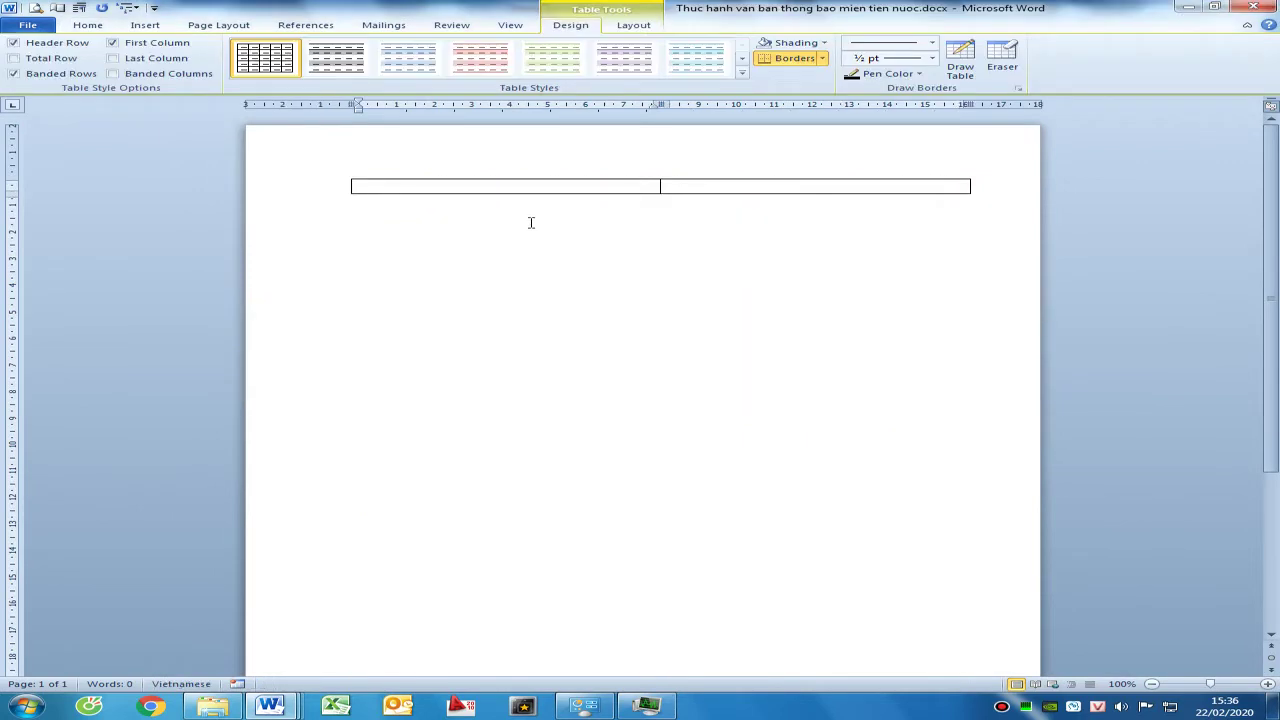
Type 'SỞ XÂY DỰNG THÀNH PHỐ ĐÀ NẴNG' and 'CÔNG TY QUẢN LÝ NHÀ' on separate lines in the left cell
text(SỞ)
text( XÂY DỰNG THÀNH)
text( PHỐ)
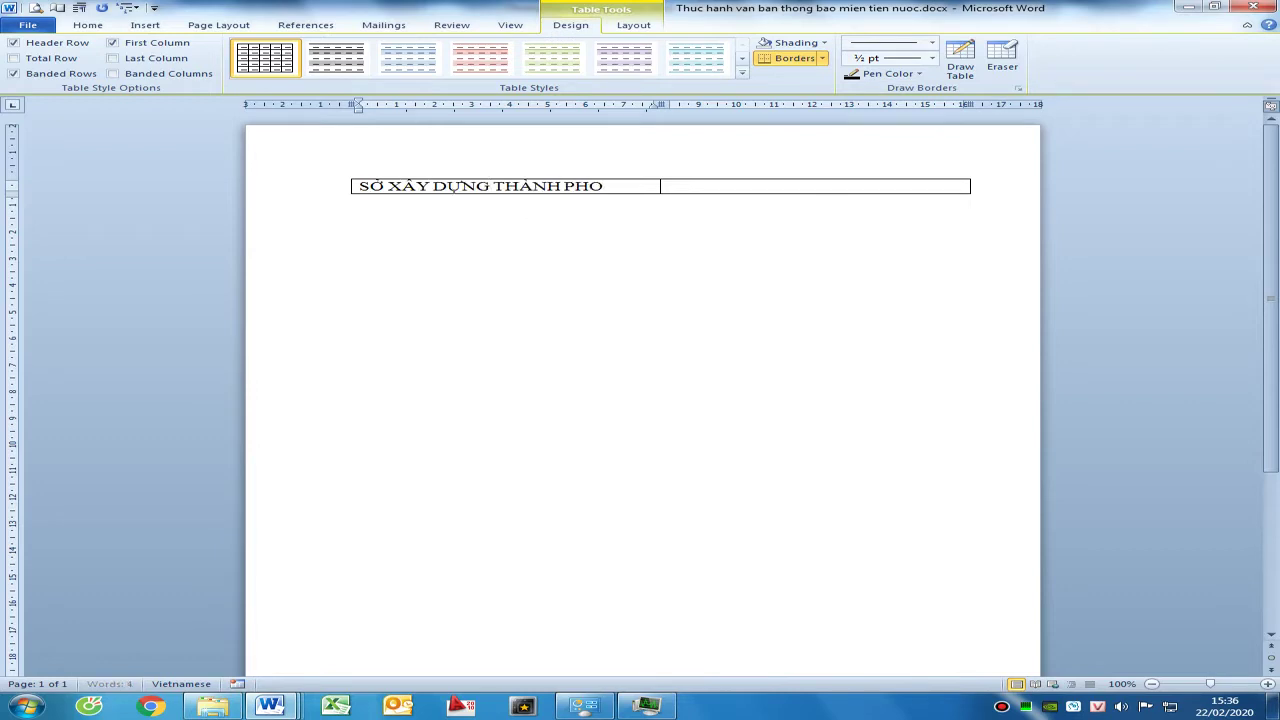
text( ĐÀ NẴNG)
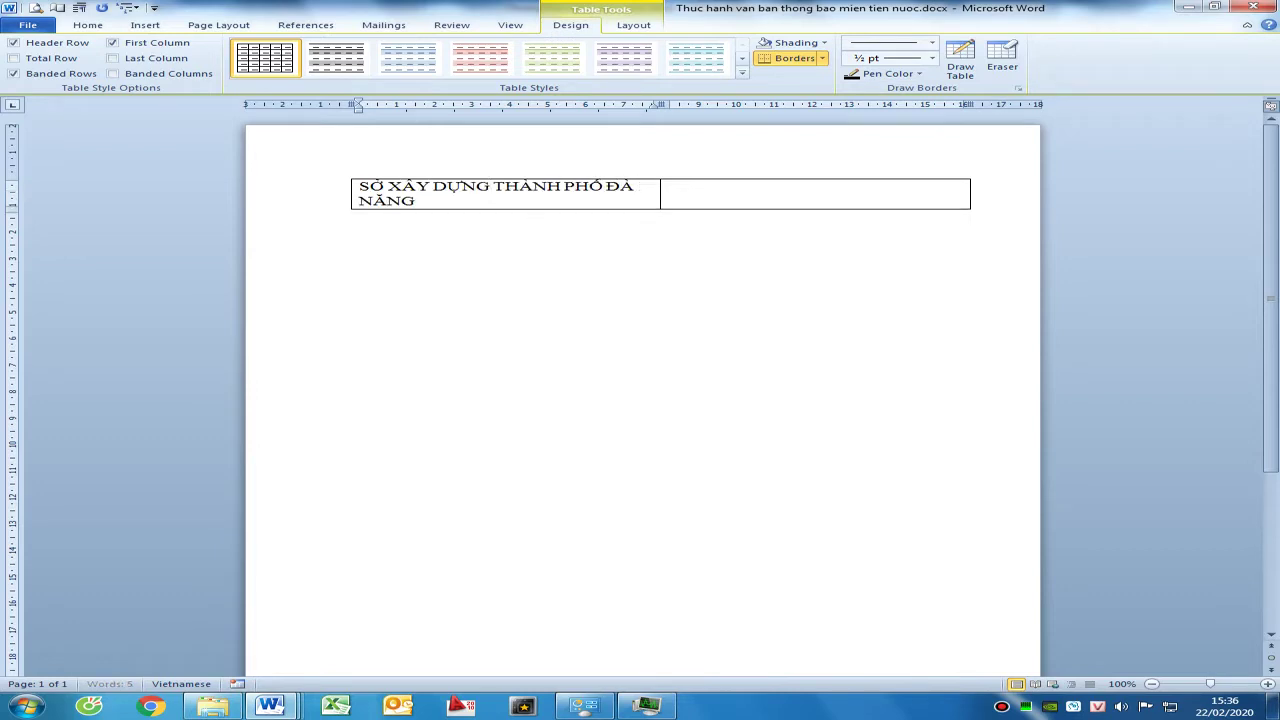
key(Tab)
key(Return)
key(alt+Tab)
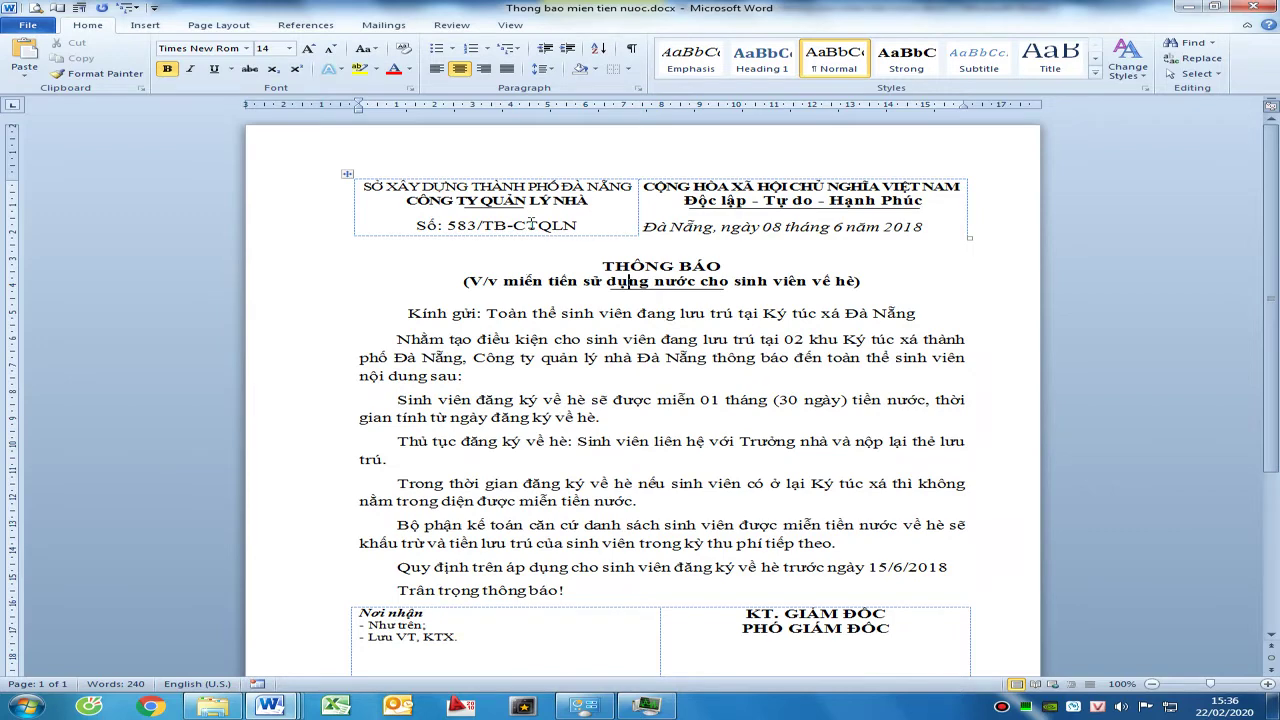
key(alt+Tab)
text(CÔNG TY QUAN LYs NHAf)
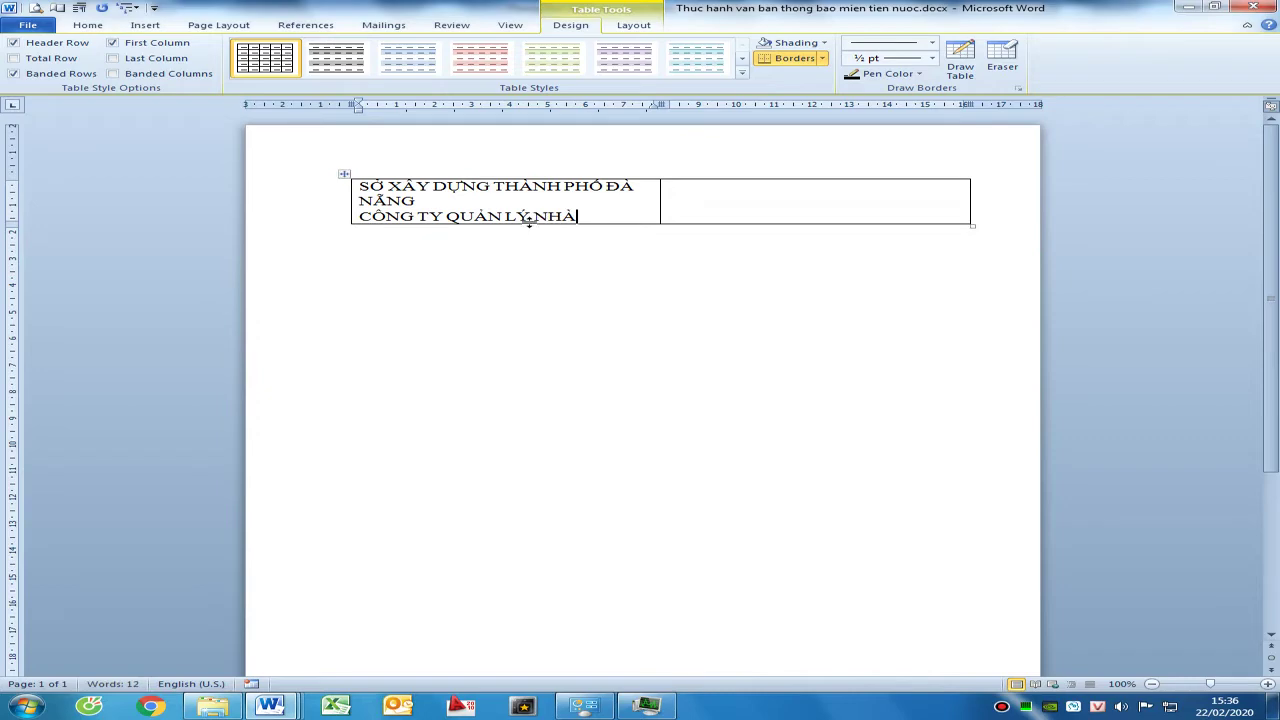
key(Return)
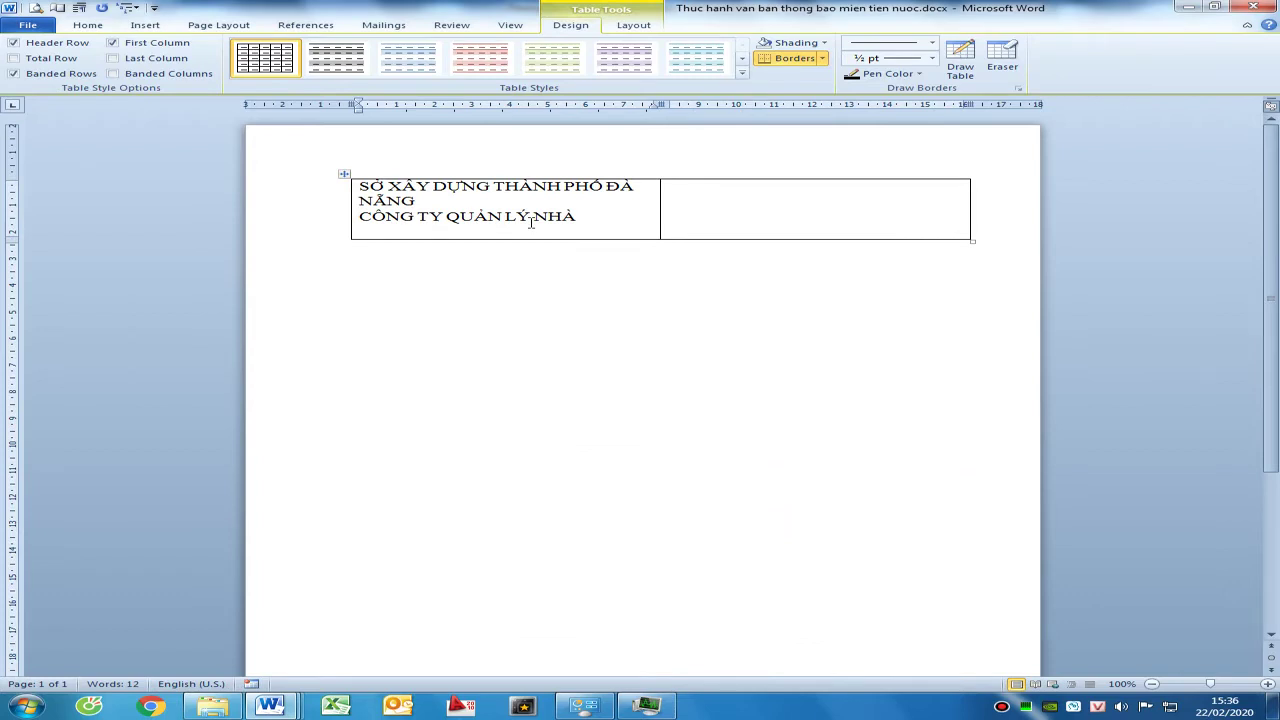
Add the line 'Số: 583/TB-CTQLN' below the company name, checking the sample notice
text(S)
text(ố)
text( 583)
key(BackSpace)
key(BackSpace)
key(BackSpace)
text(: 583)
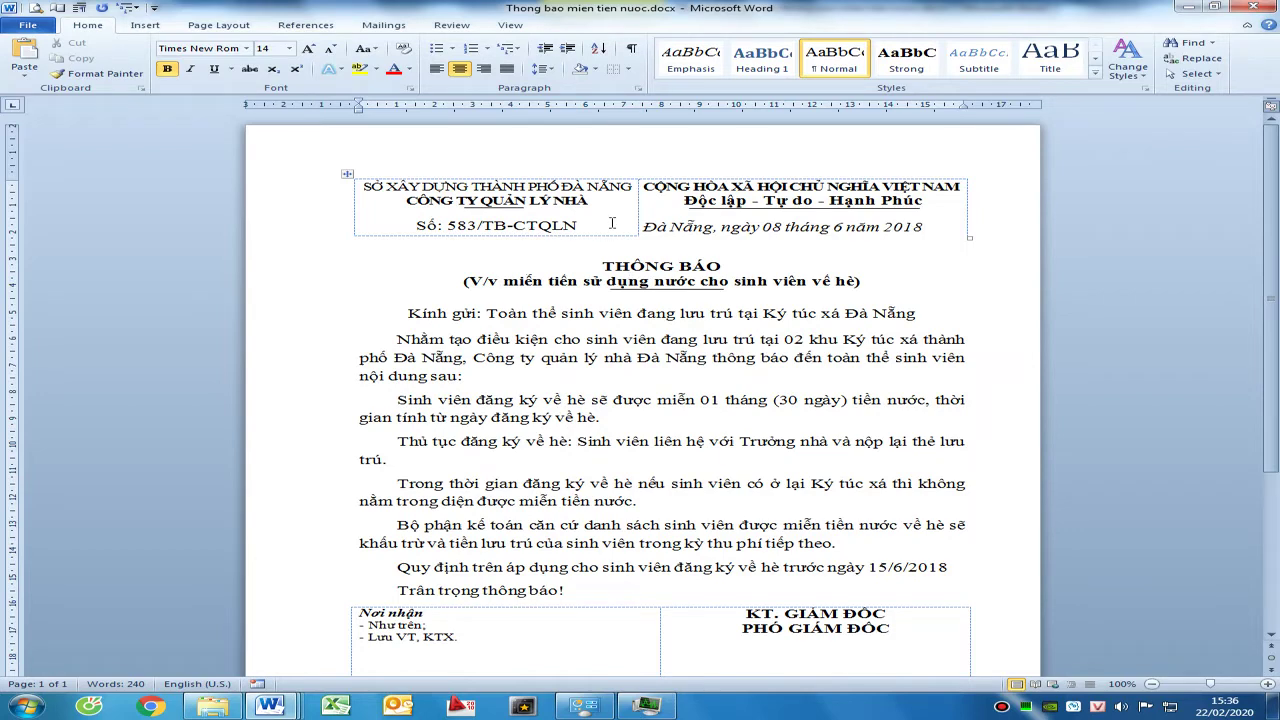
key(alt+Tab)
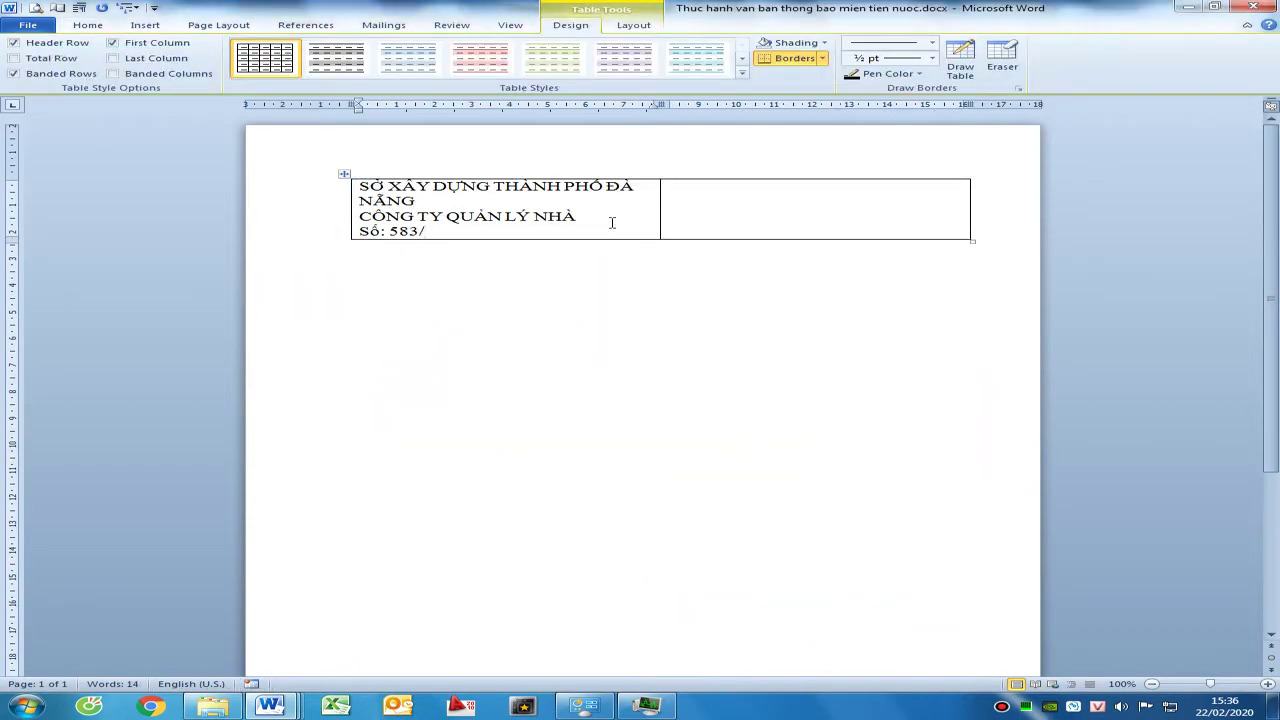
text(TB-CTQLN)
key(alt+Tab)
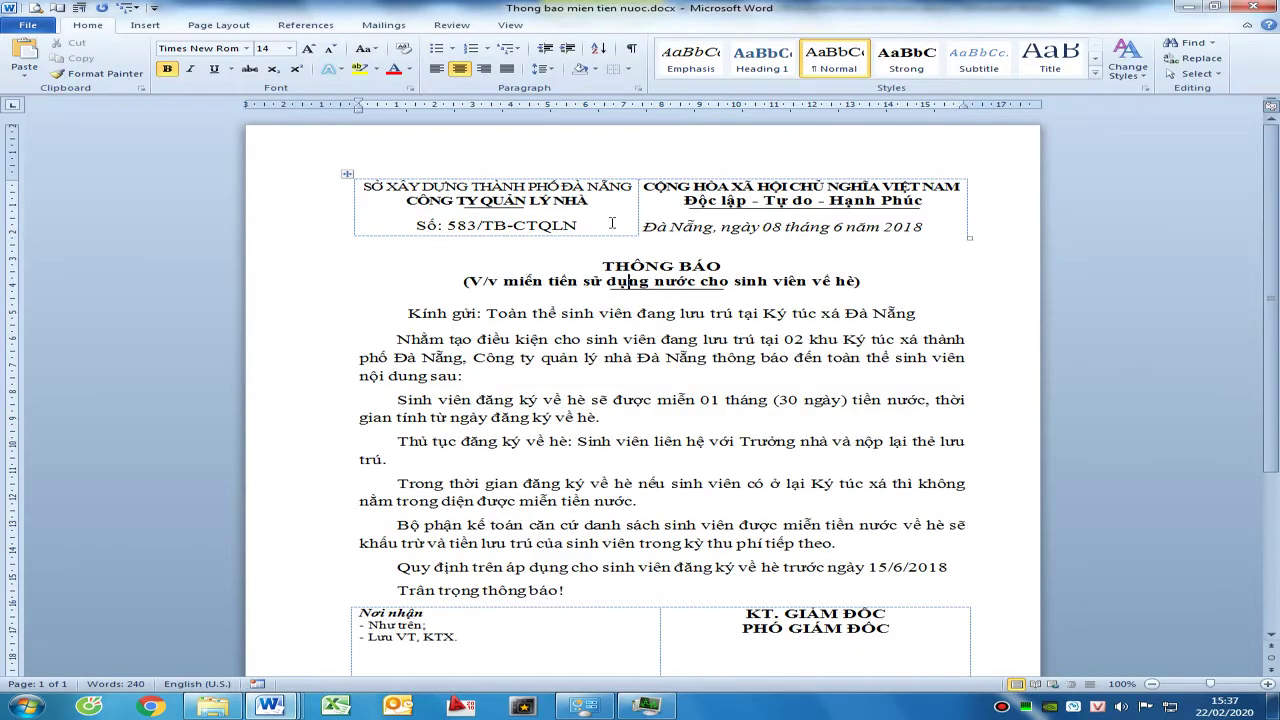
key(alt+Tab)
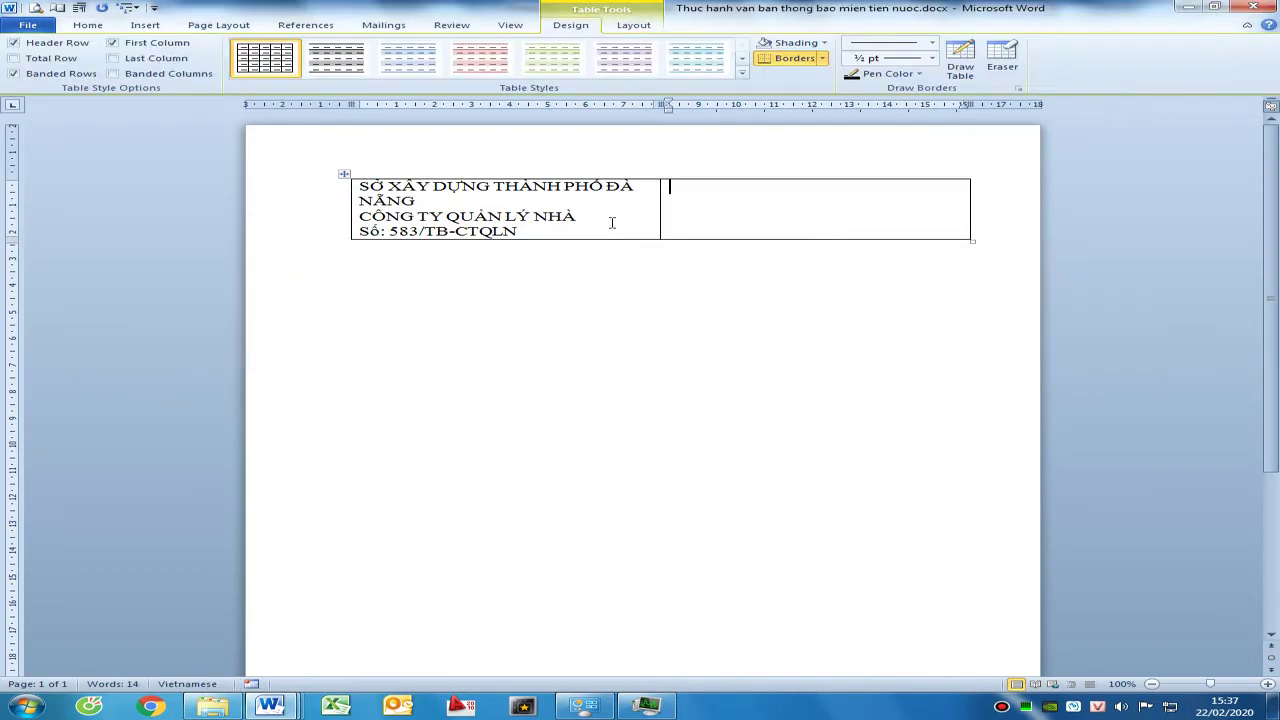
Type 'CỘNG HÒA XÃ HỘI CHỦ NGHĨA VIỆT NAM' and 'Độc lập - Tự do - Hạnh phúc' in the right cell
text(CỘNG HÒA XÃ HỘI CHỦ NGHĨA VIE)
text(ỆT NAM)
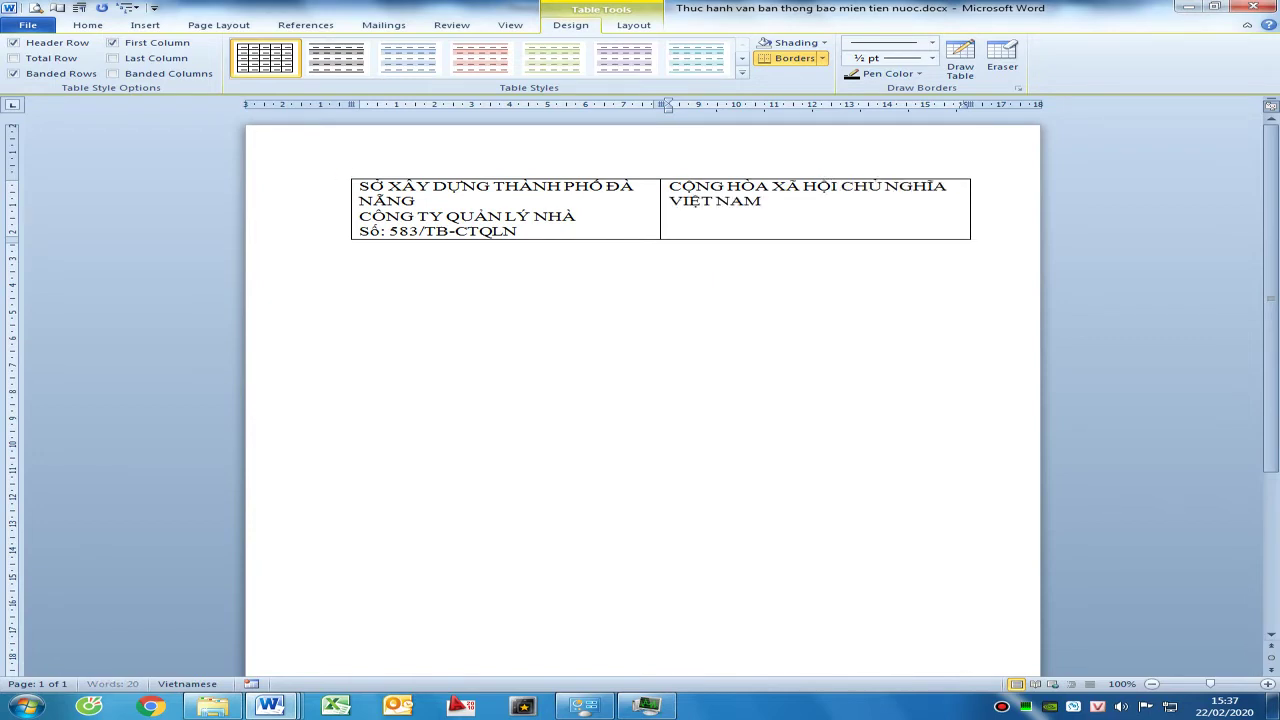
key(Return)
text(Đ)
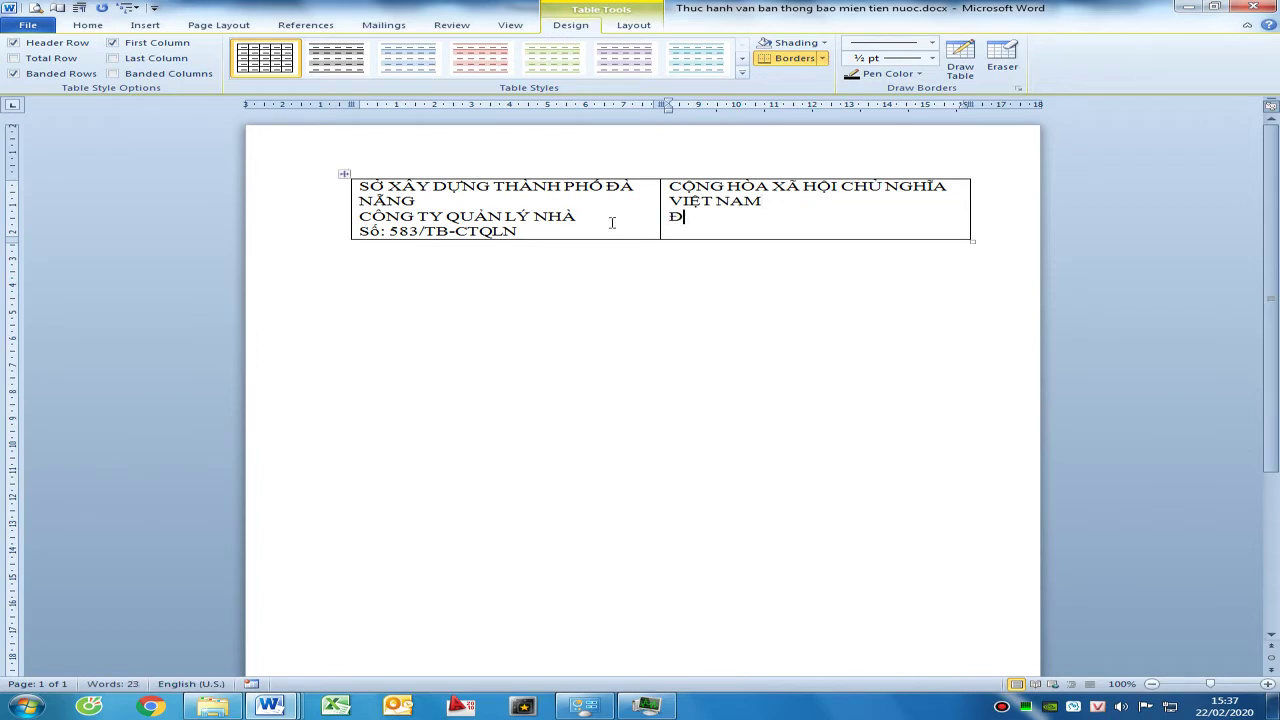
text(ộc lập - Tự do)
key(BackSpace)
text(- )
text(Hạnh phucc)
text(s)
key(BackSpace)
key(BackSpace)
text(s)
key(Return)
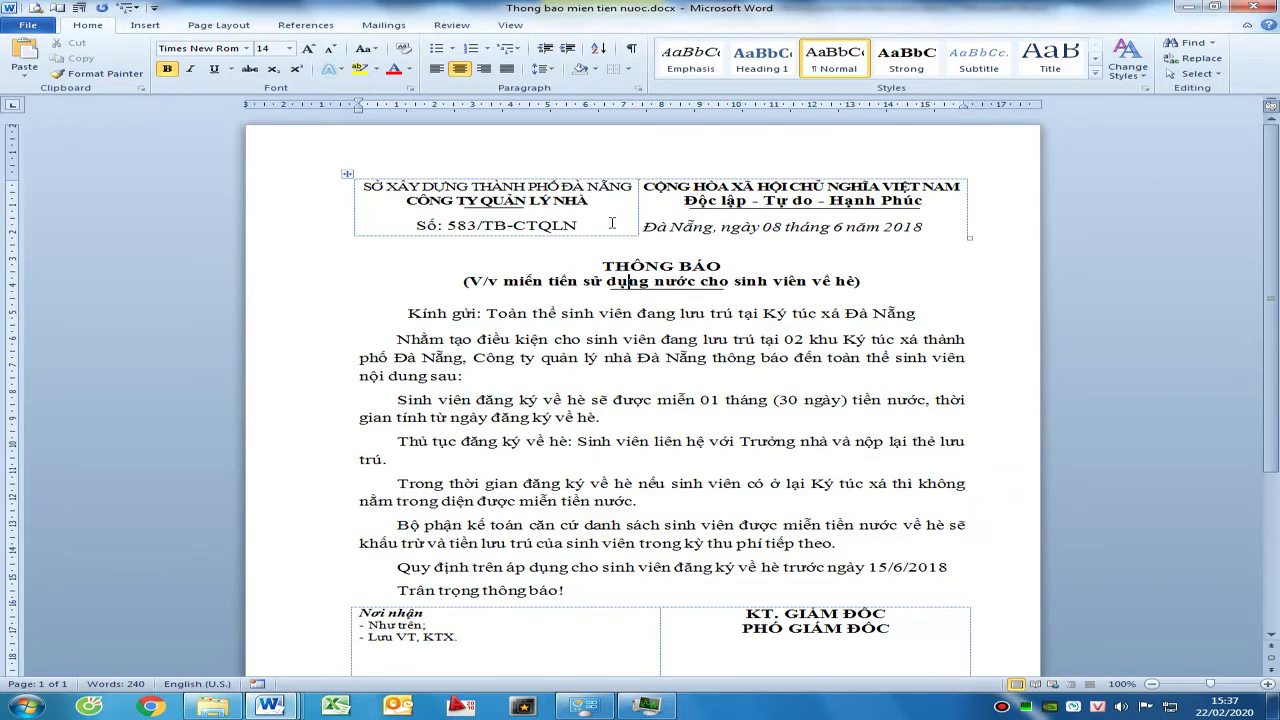
Add the date line 'Đà Nẵng, ngày 08 tháng 6 năm 2018' and leave the table
text(Đ)
text(ã)
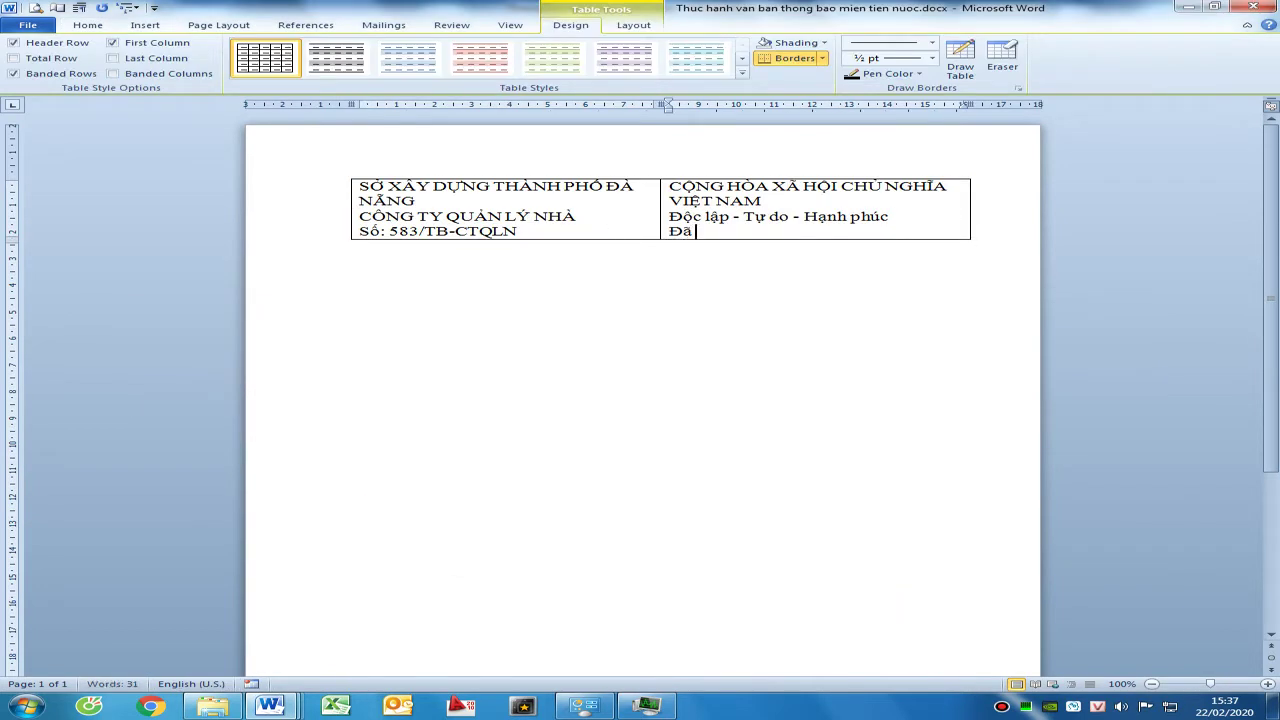
text( Nẵn)
text(g)
text( ngay)
text( 08)
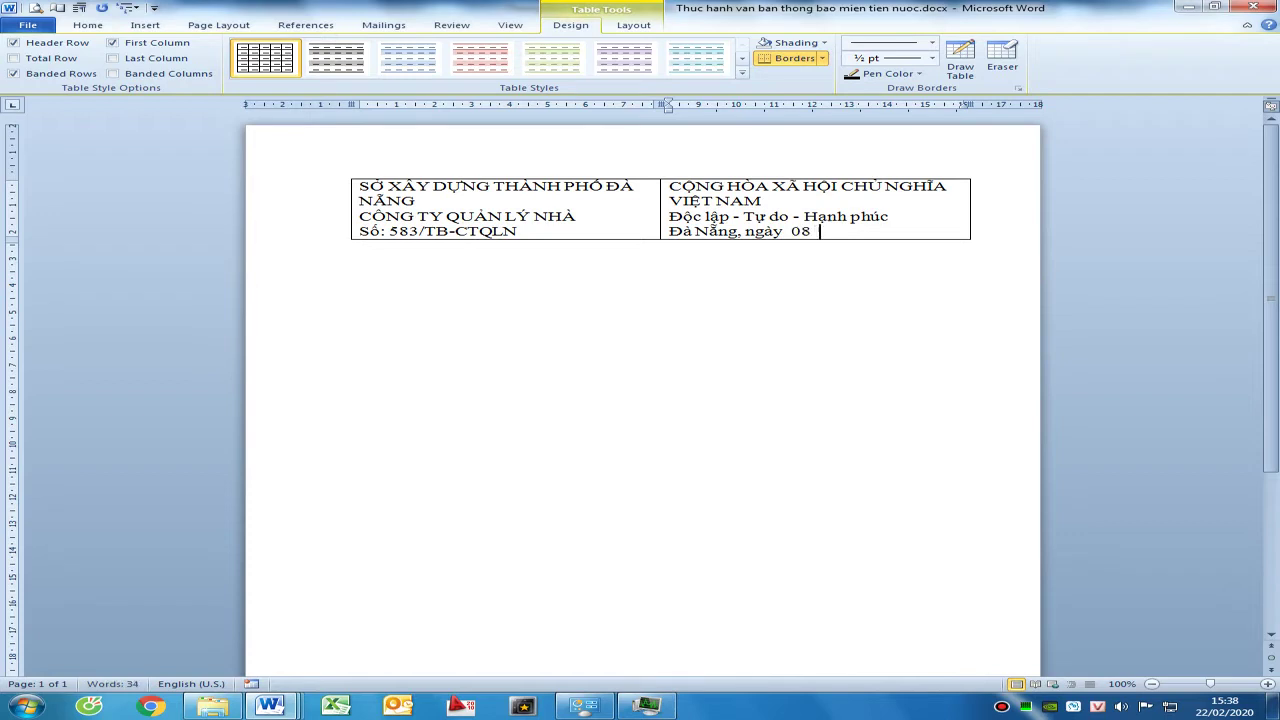
text(áng 6 năm)
text( 23018)
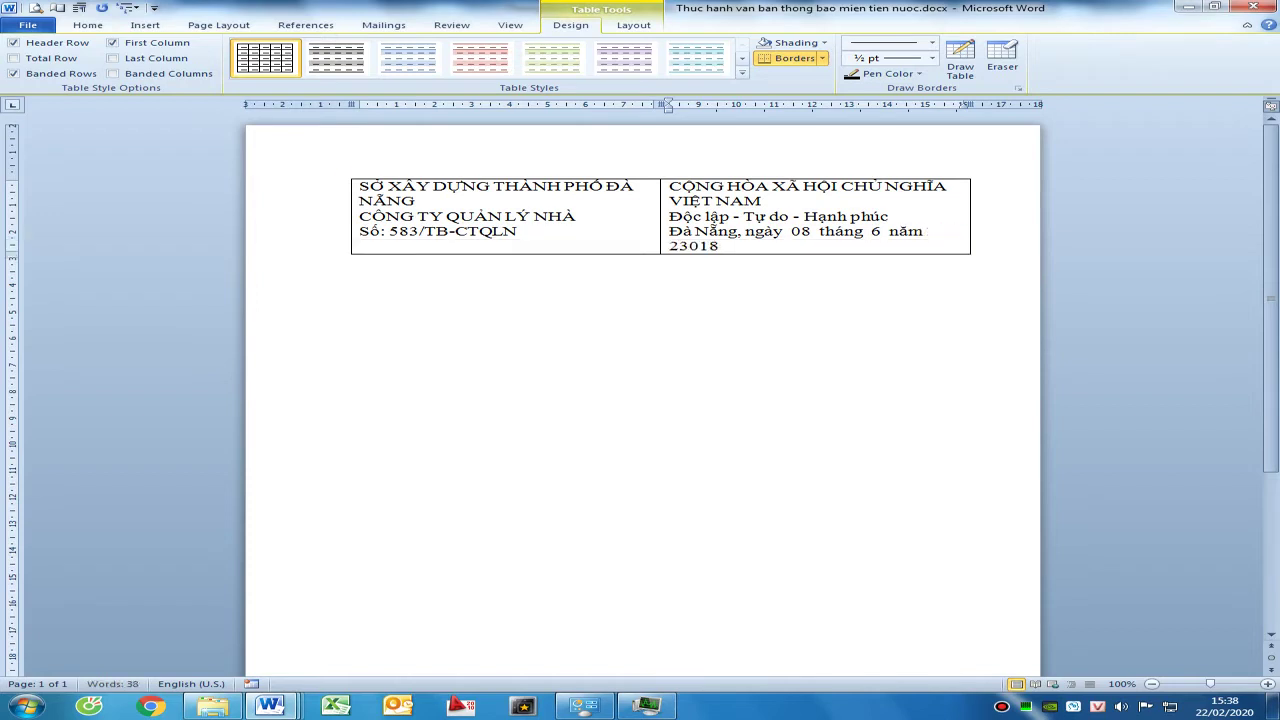
key(BackSpace)
key(BackSpace)
key(BackSpace)
key(BackSpace)
text(0)
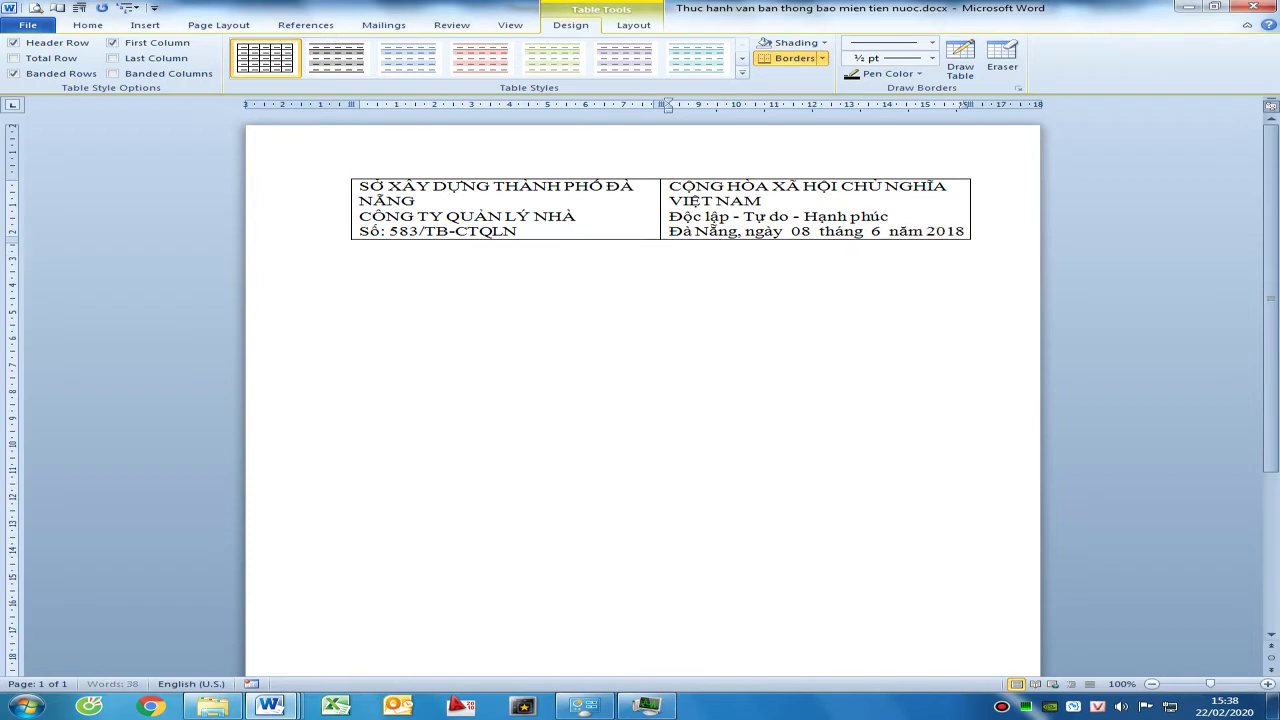
key(Down)
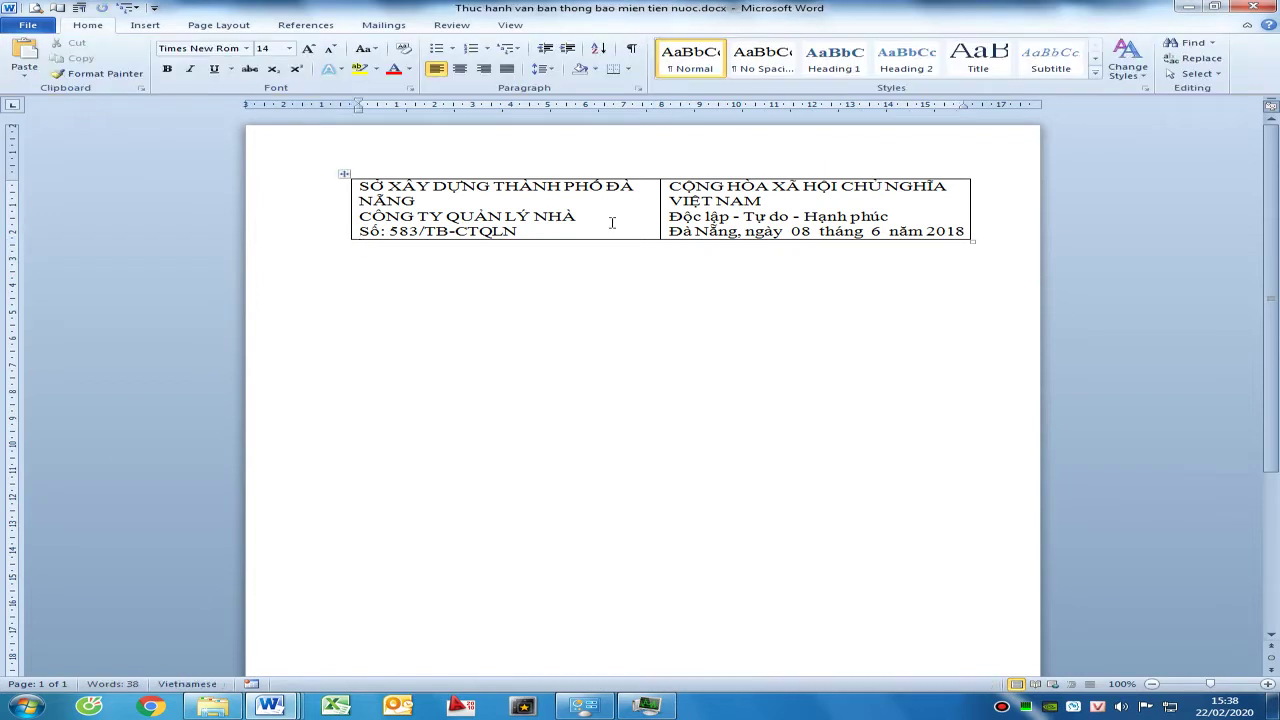
Type the heading 'THÔNG BÁO' on the line below the table
text(THOONG)
key(BackSpace)
text(G)
text( BAO)
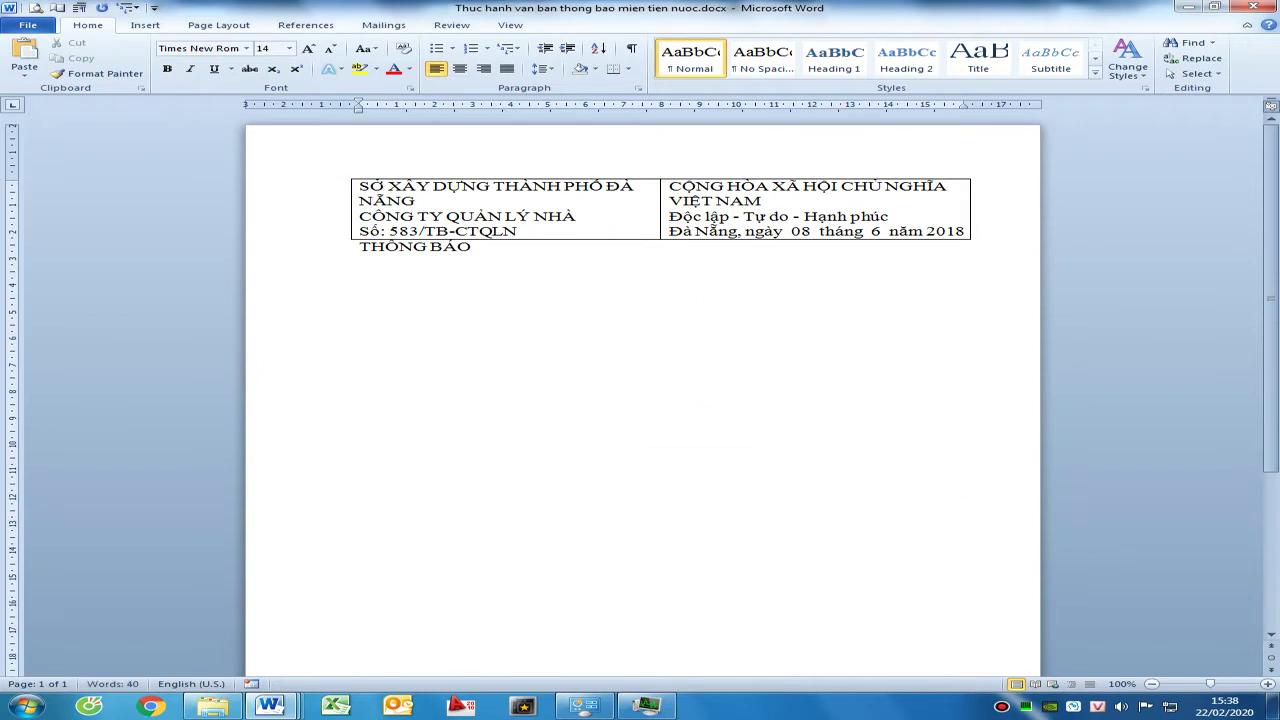
click(93, 26)
click(631, 48)
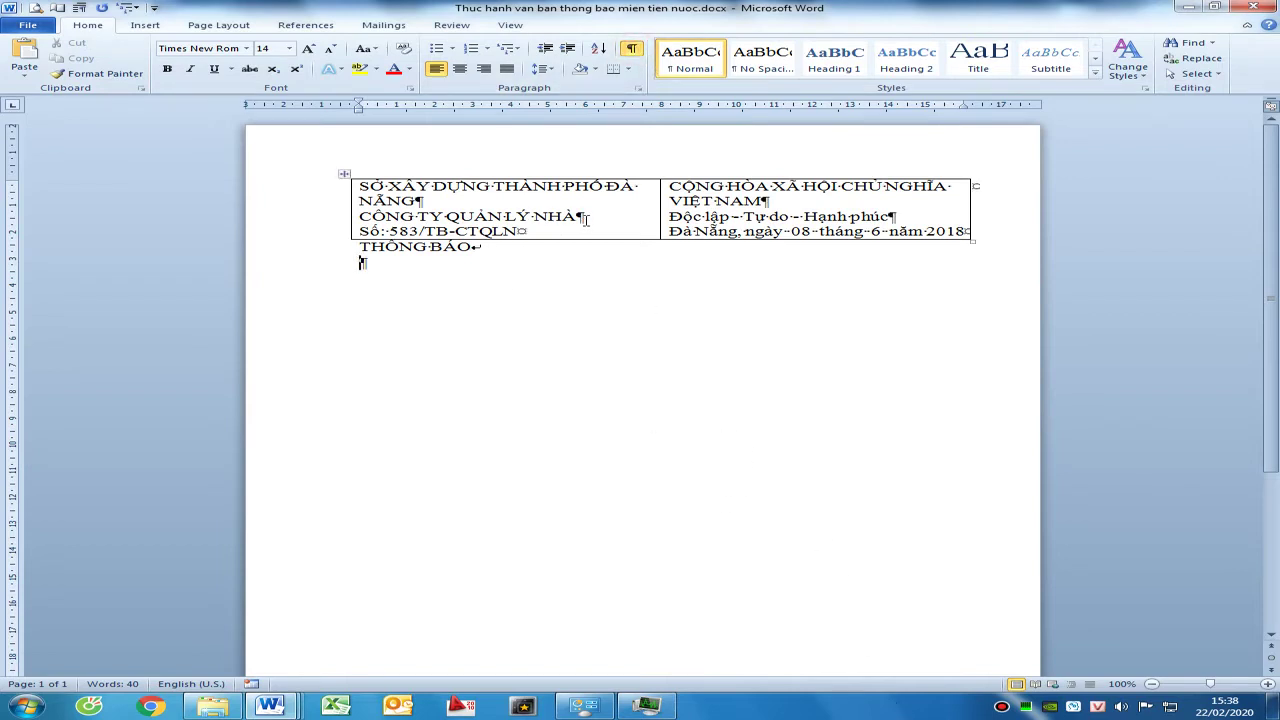
click(483, 248)
key(shift+Right)
key(Right)
key(alt+h)
key(p)
key(g)
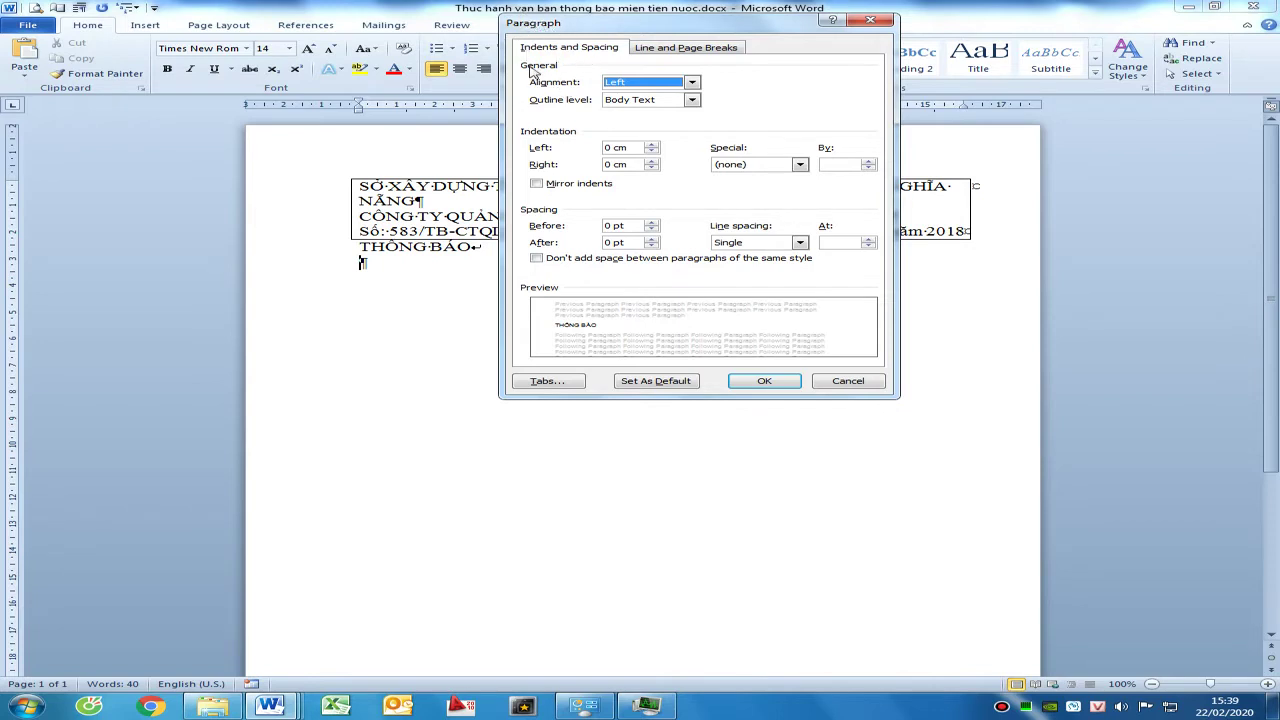
click(790, 378)
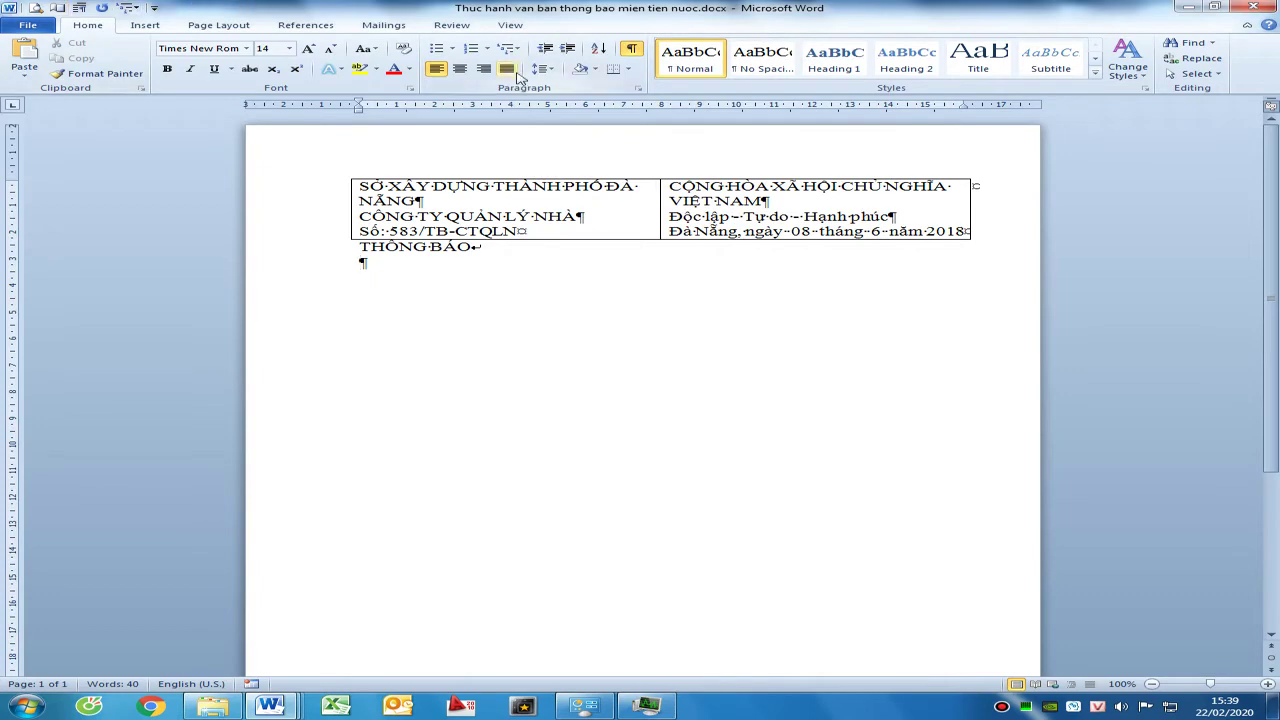
click(631, 48)
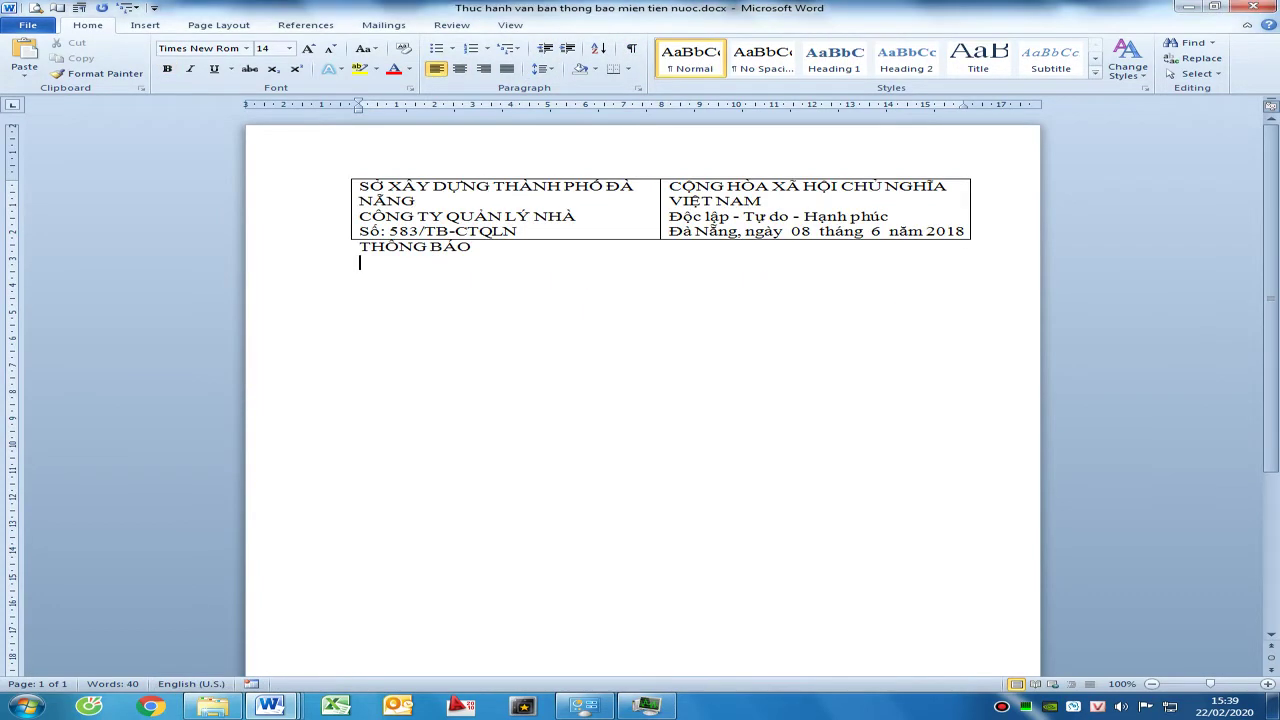
Type the subject line '(V/v miễn tiền sử dụng nước cho sinh viên về hè)'
text((v/)
key(BackSpace)
key(BackSpace)
text(V/v)
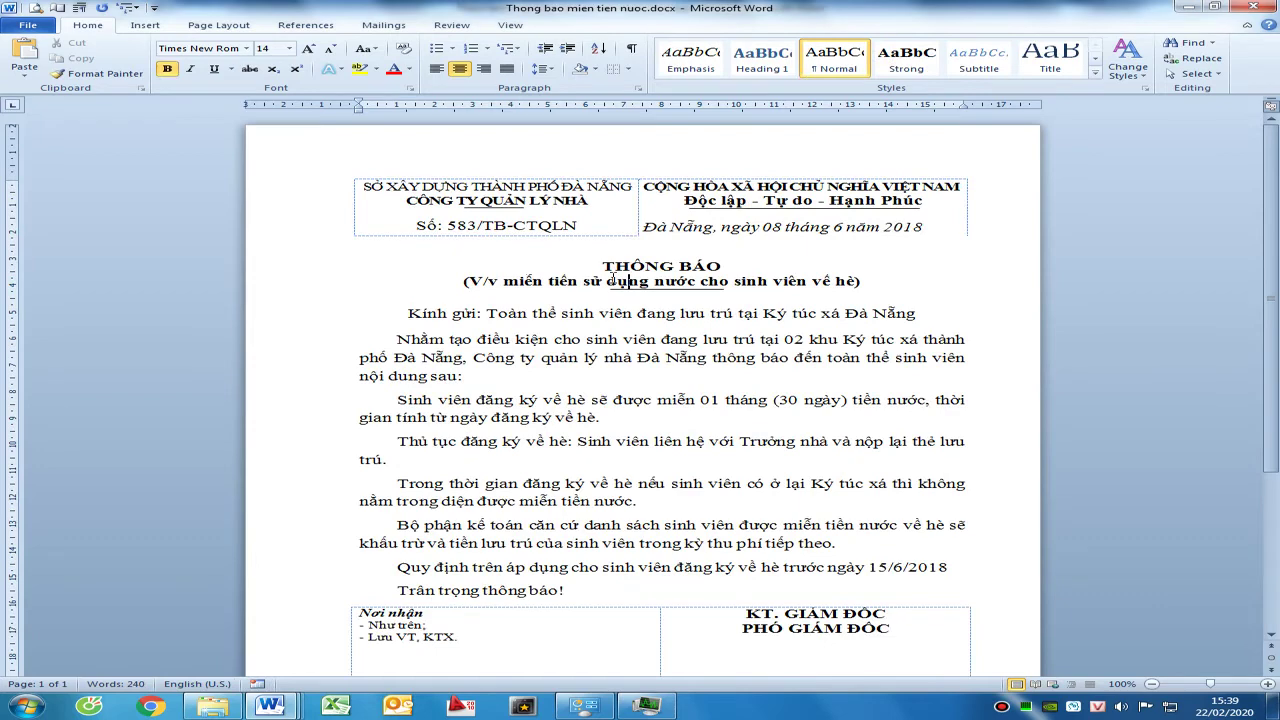
text( miễn)
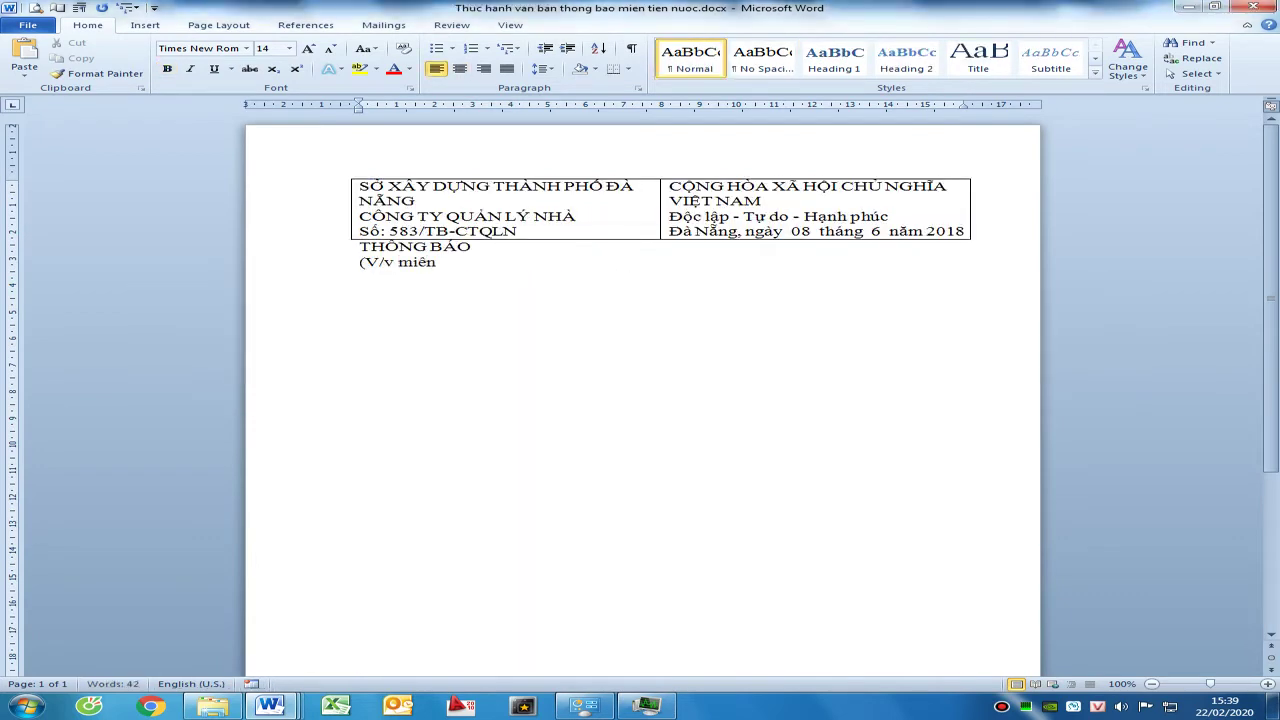
text( tiền )
text(sử dụng n[pc)
key(BackSpace)
key(BackSpace)
key(BackSpace)
text(ươc)
text(ho sinh viên về)
text( hè)
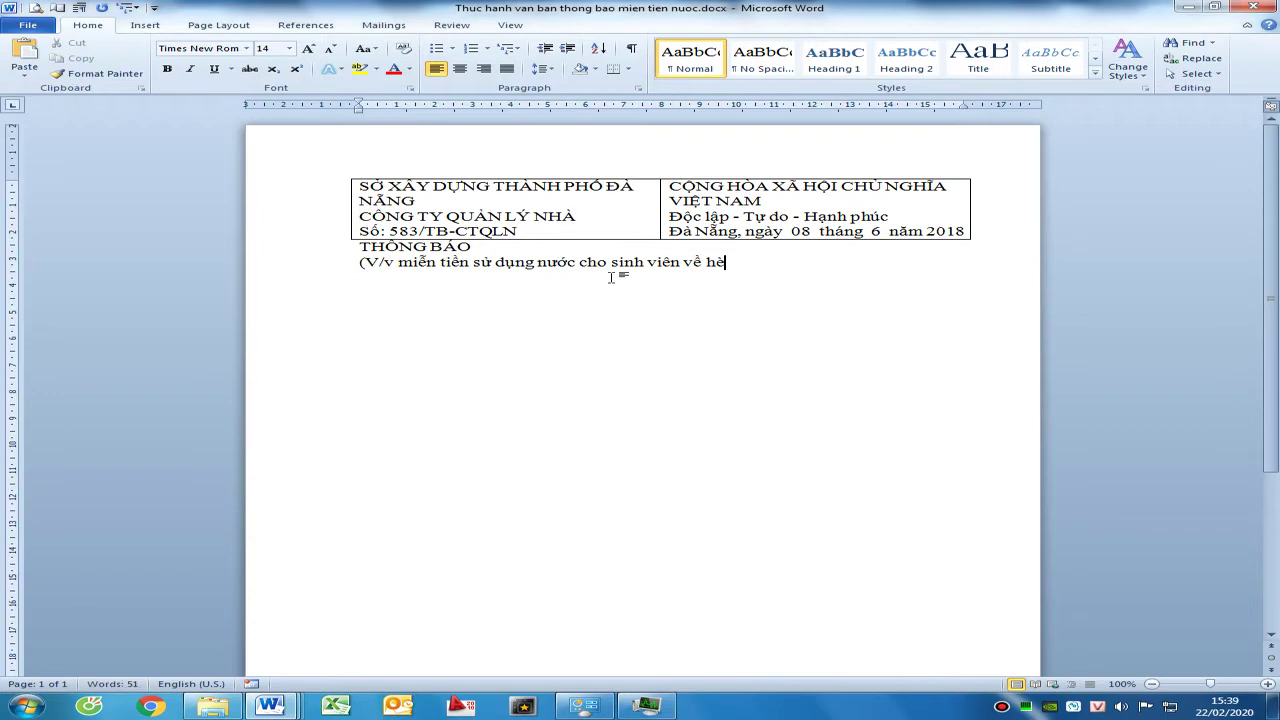
text())
key(Return)
Add the 'Kính gửi: Toàn thể sinh viên đang lưu trú tại Ký túc xá Đà Nẵng' line, then view the finished notice
text(Kinh gửi)
text(:)
text(Tòa thể)
text( sinh vieên đang lưu trú)
text( taio)
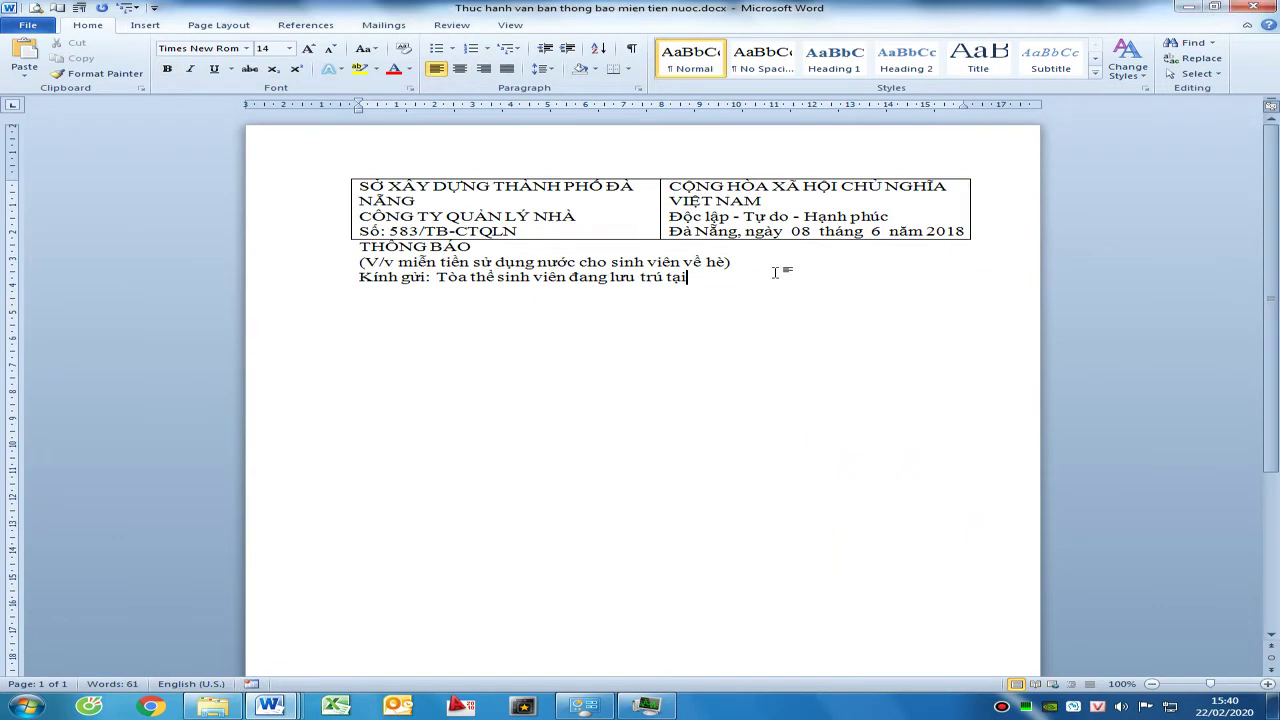
text( Ký túc xaá DĐà Năn)
text(g)
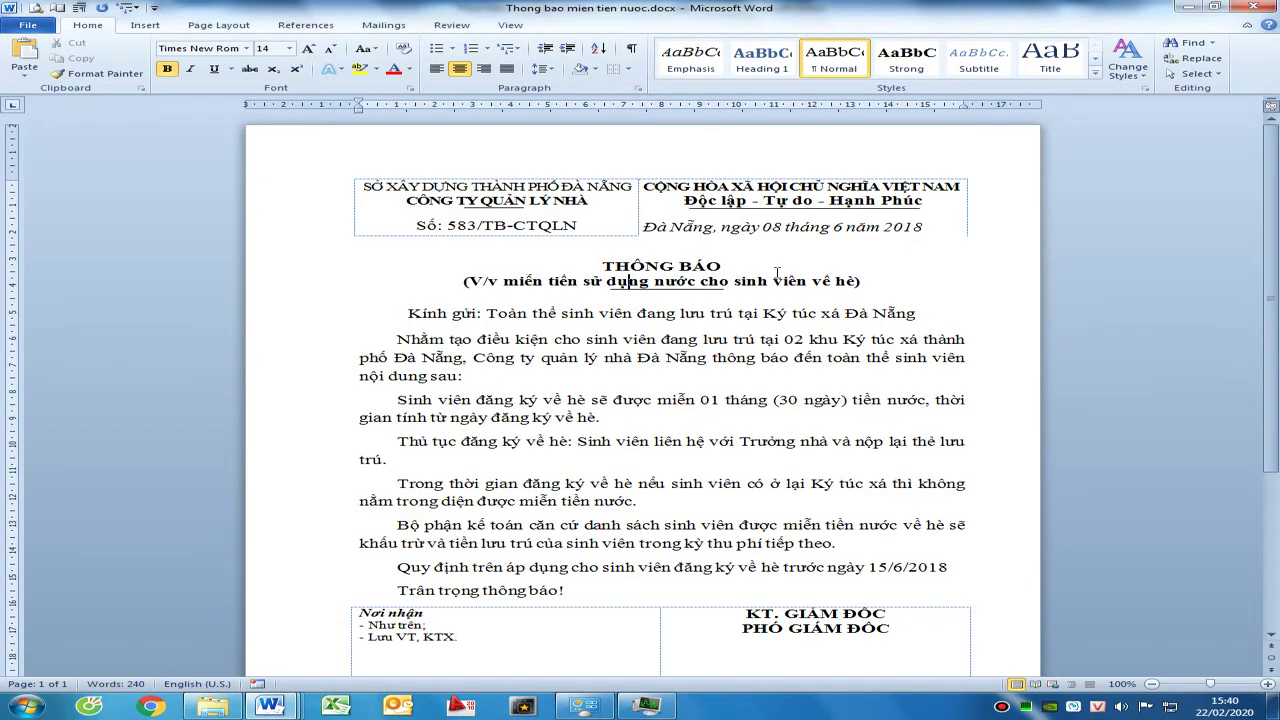
key(alt+Tab)
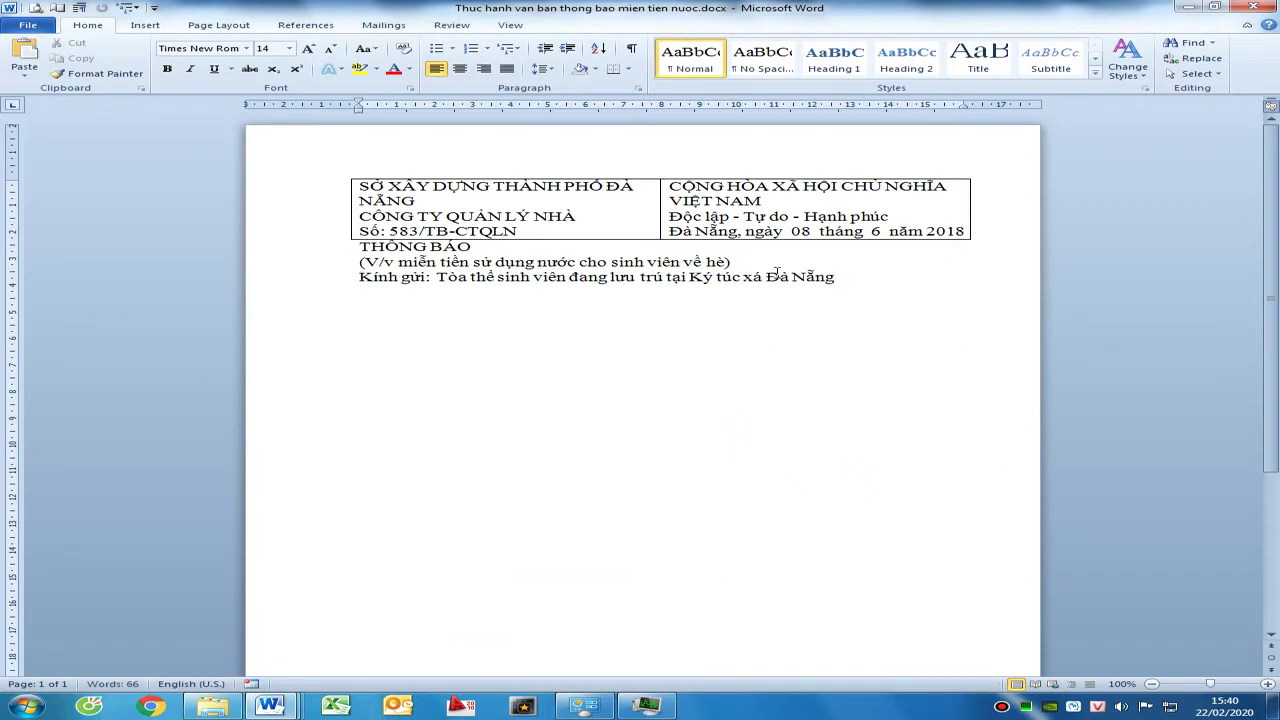
key(alt+Tab)
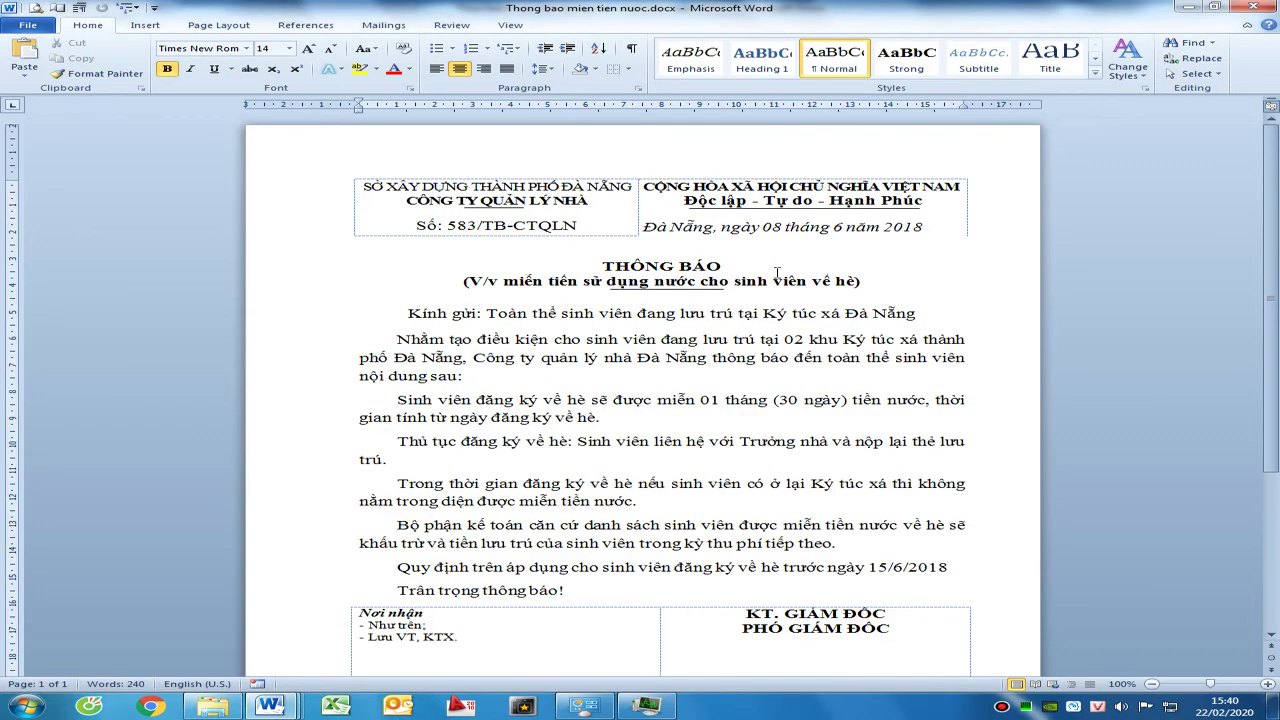
key(alt)
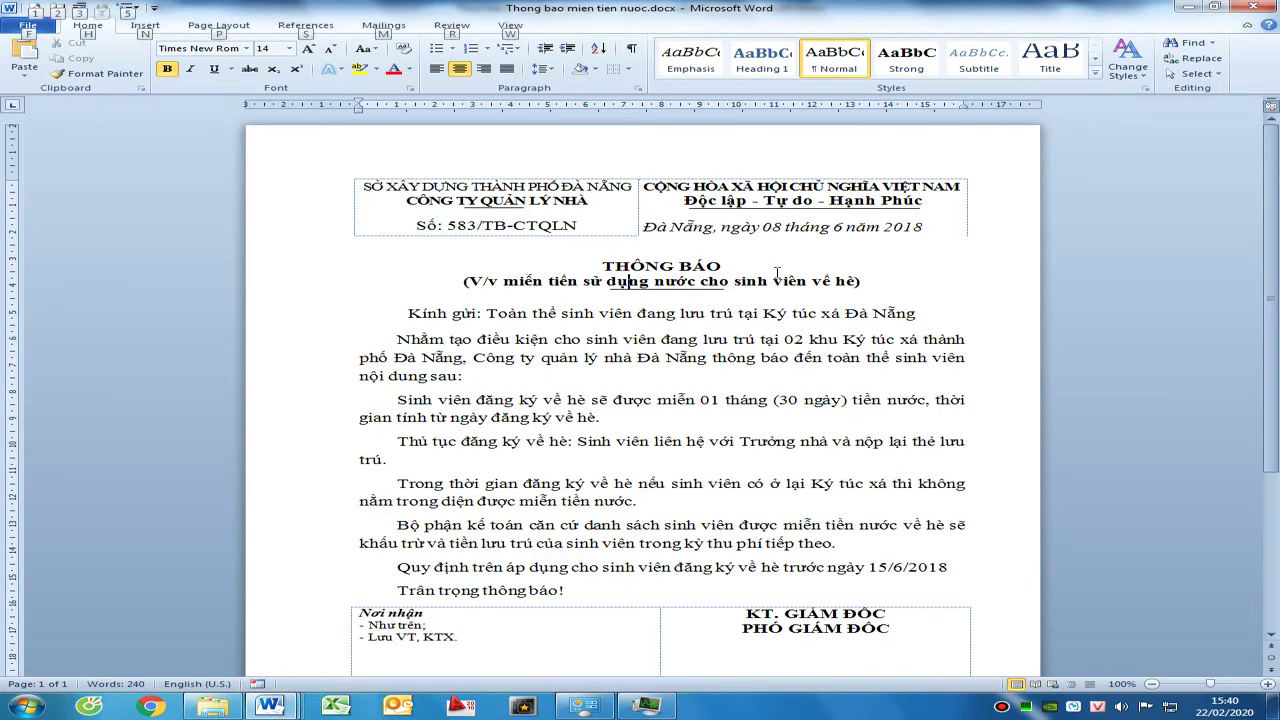
Copy the finished notice's body from 'Nhằm tạo điều kiện' through 'Trân trọng thông báo!'
key(alt+Tab)
key(alt+Tab)
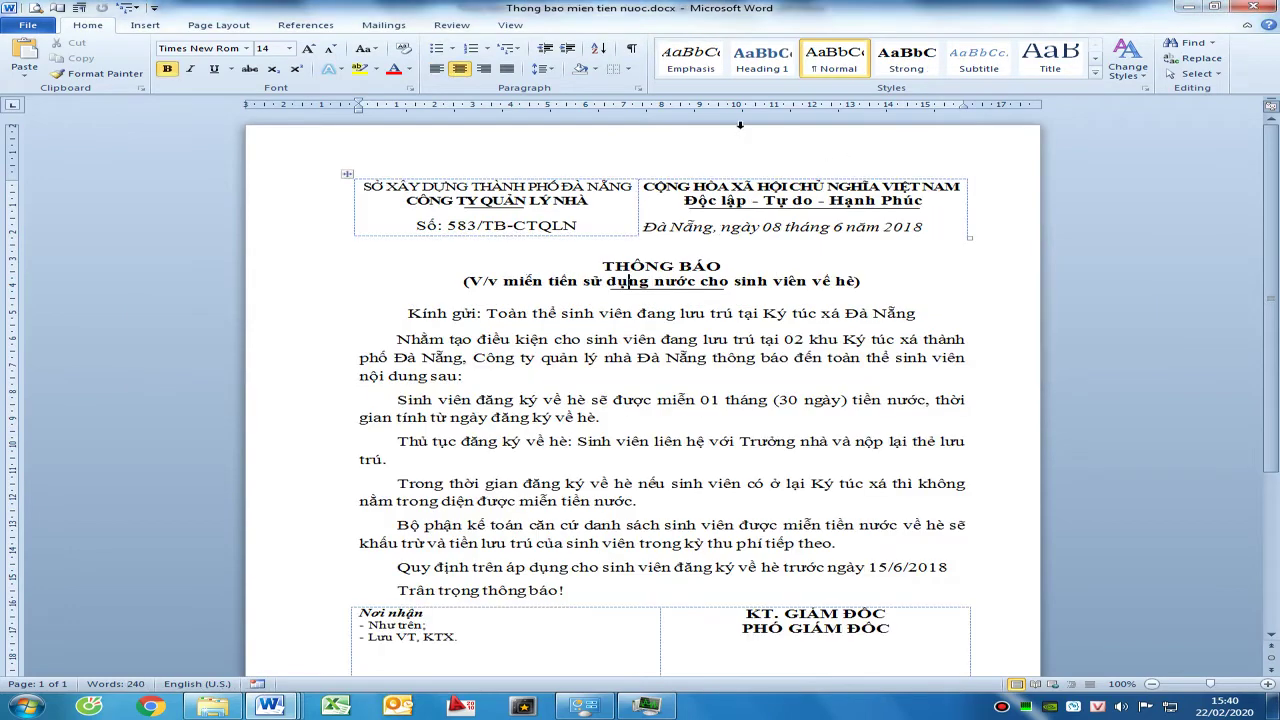
drag(397, 340, 609, 590)
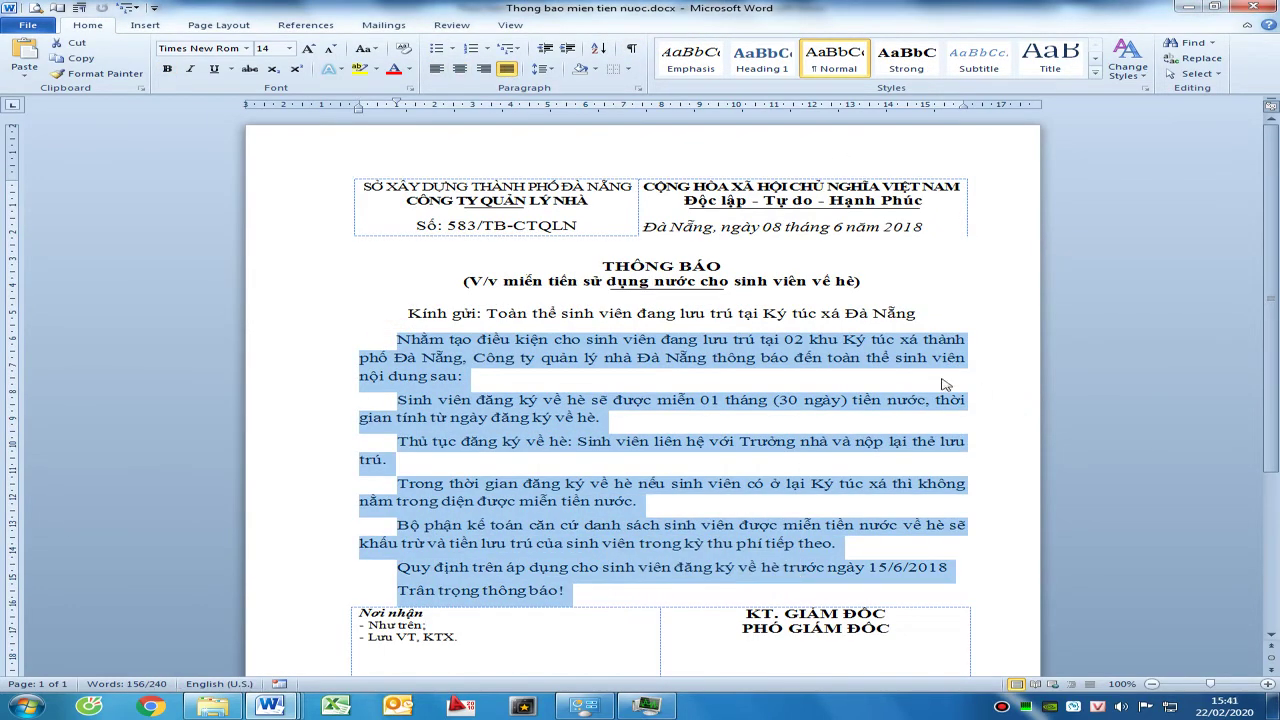
click(474, 377)
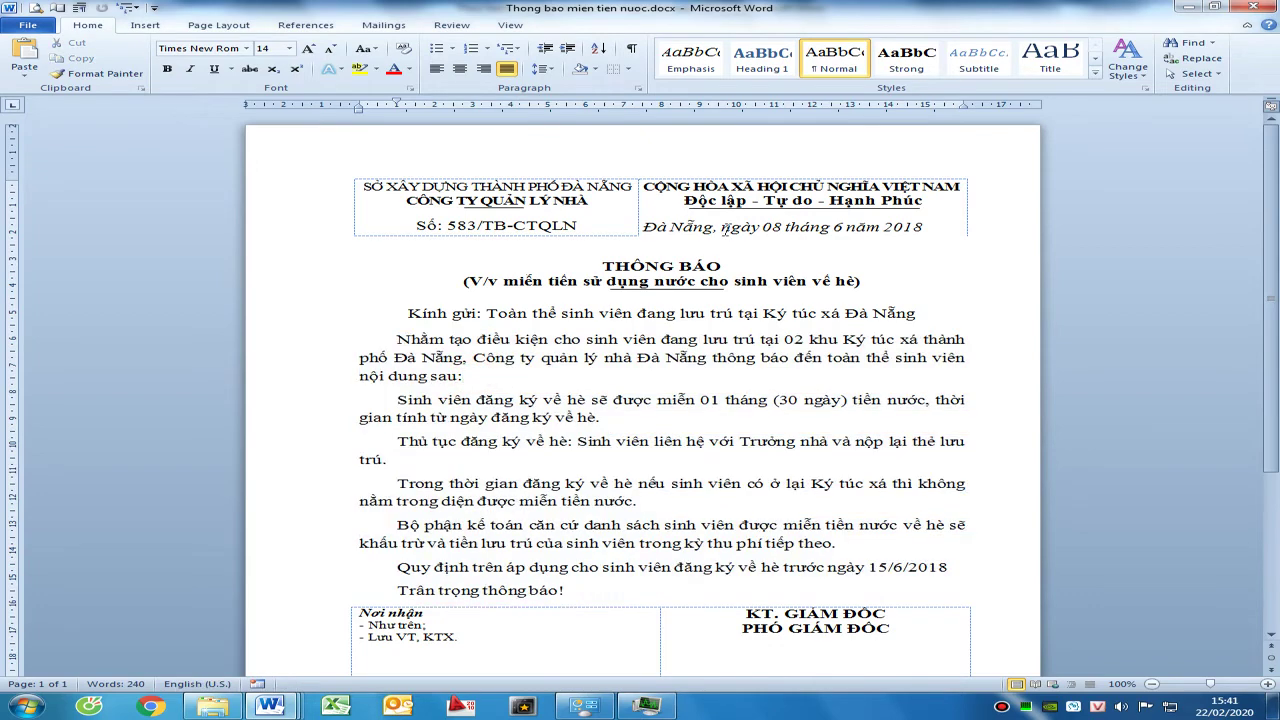
click(631, 48)
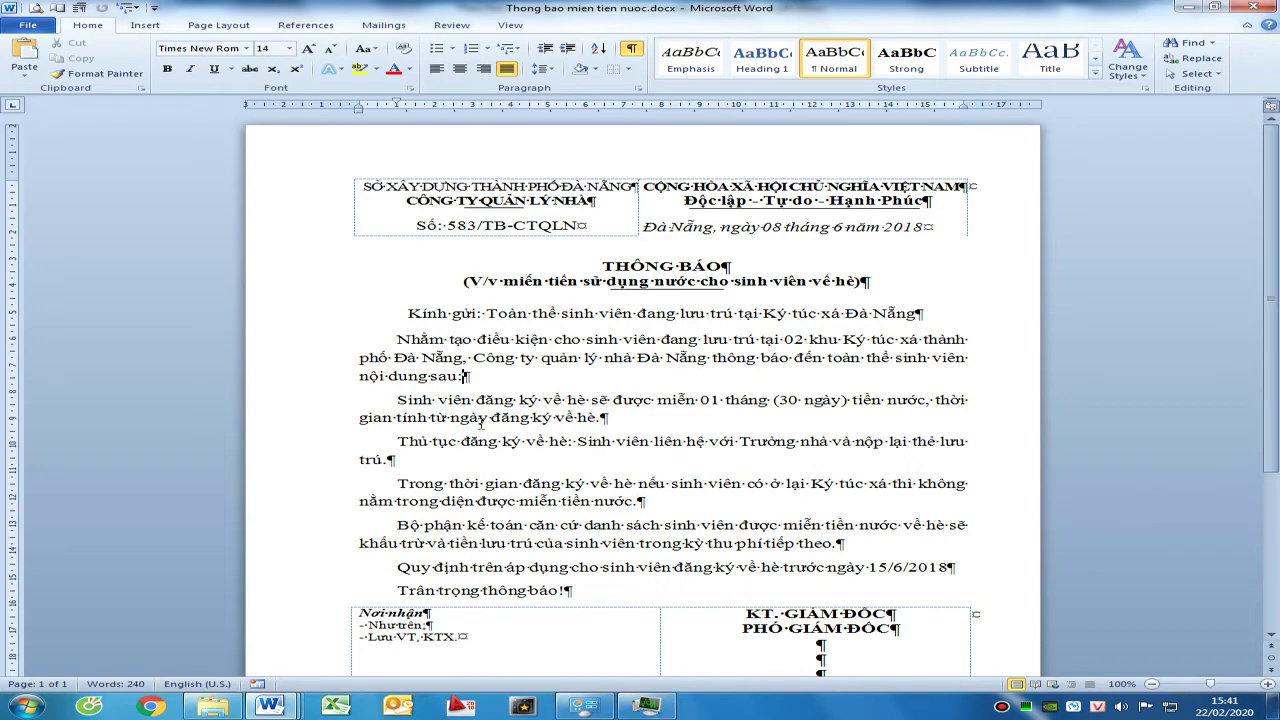
click(386, 340)
drag(386, 340, 575, 590)
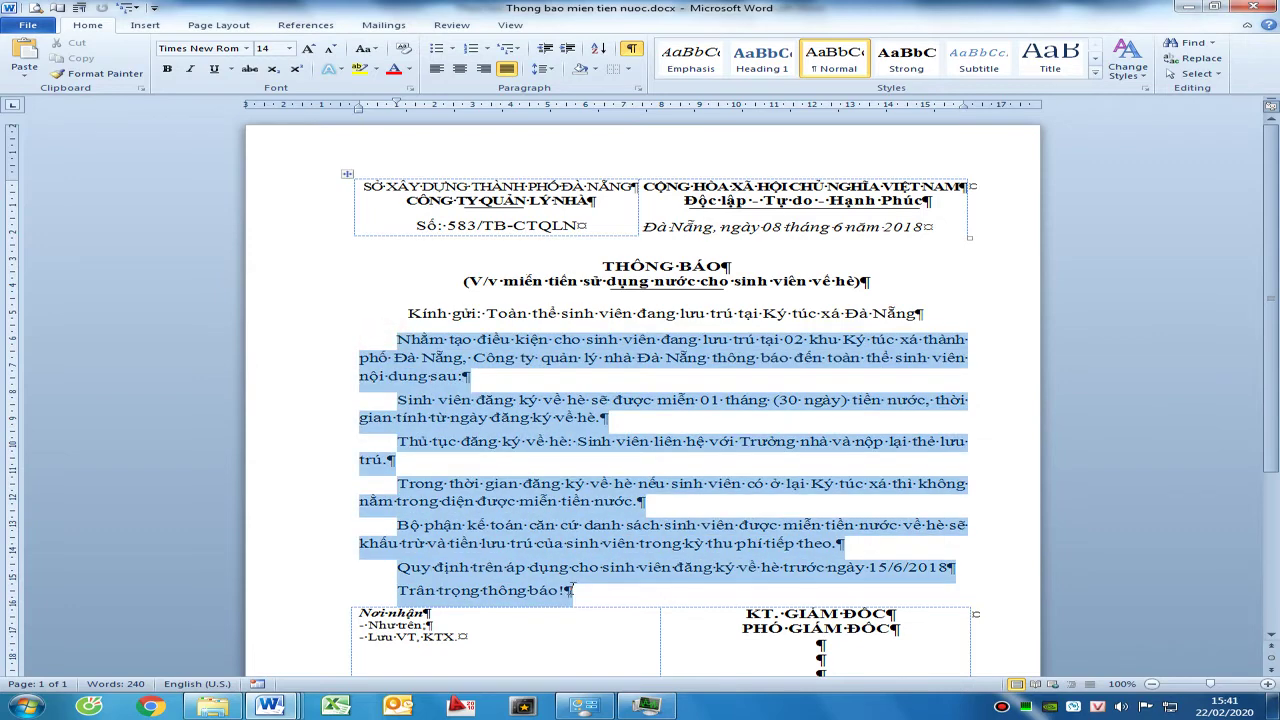
right_click(516, 428)
click(562, 450)
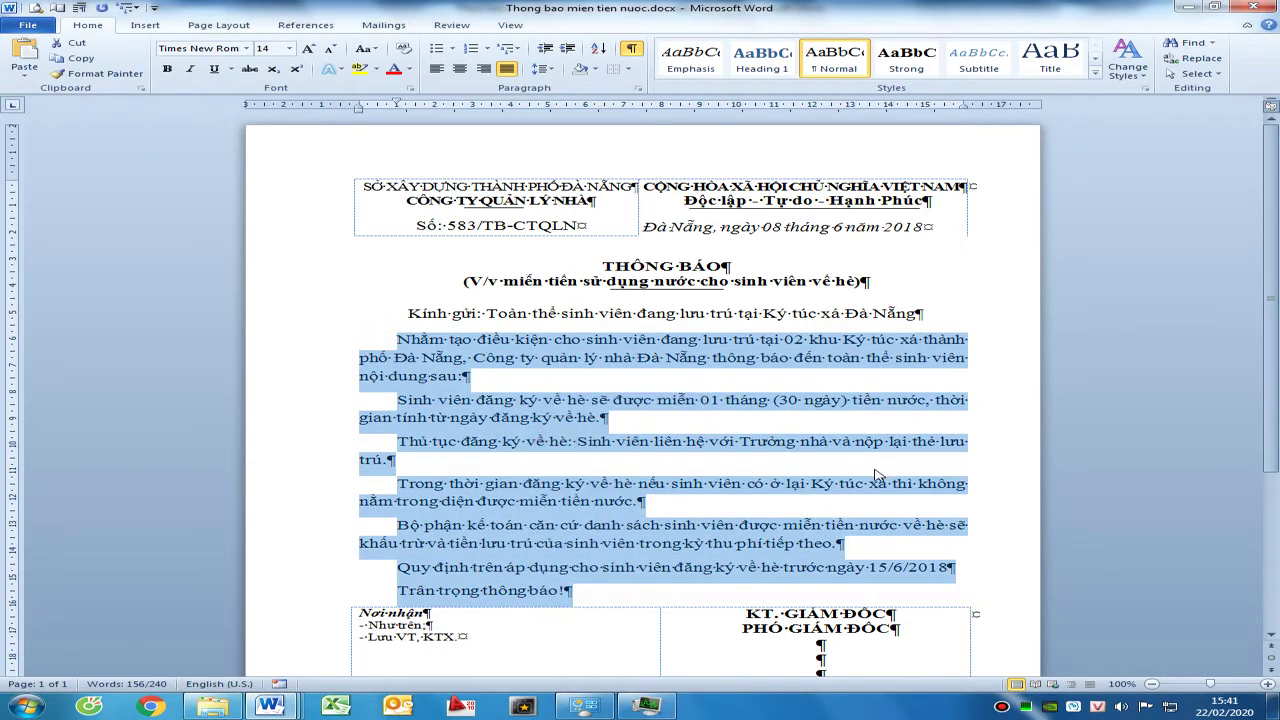
click(631, 48)
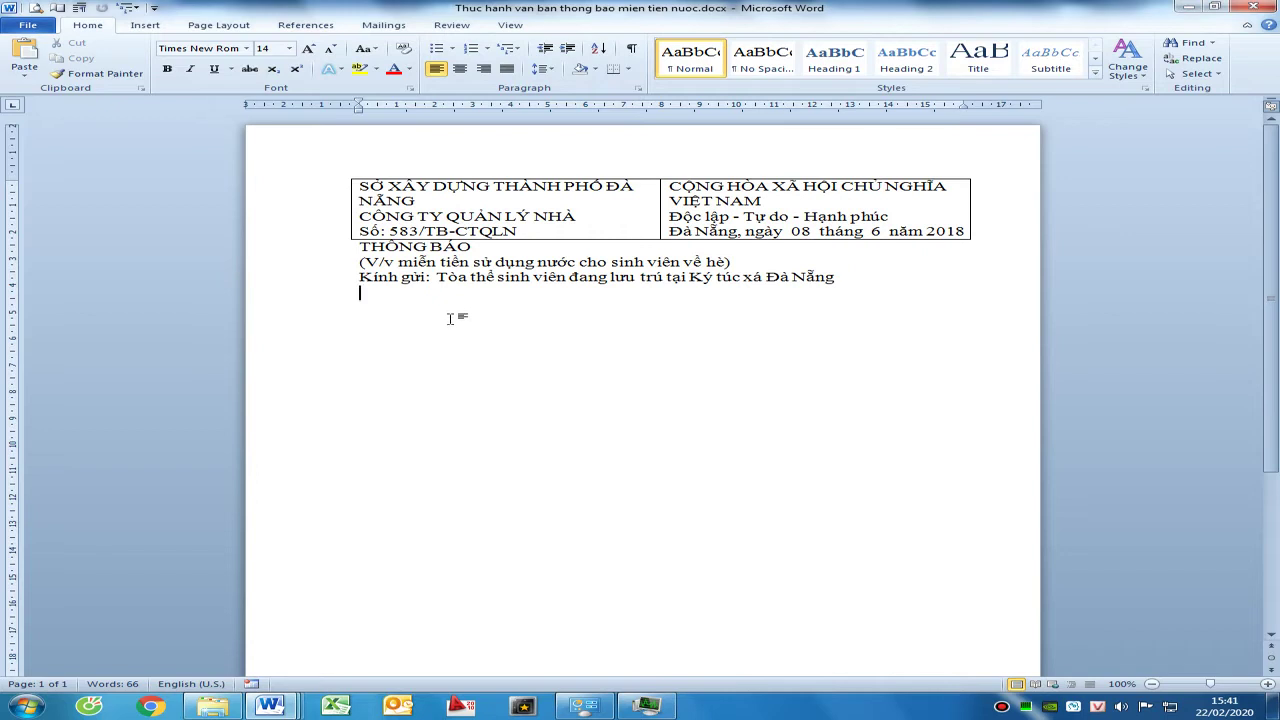
Paste the notice body as unformatted text, show formatting marks, and add an empty paragraph after 'Trân trọng thông báo!'
key(ctrl+alt+v)
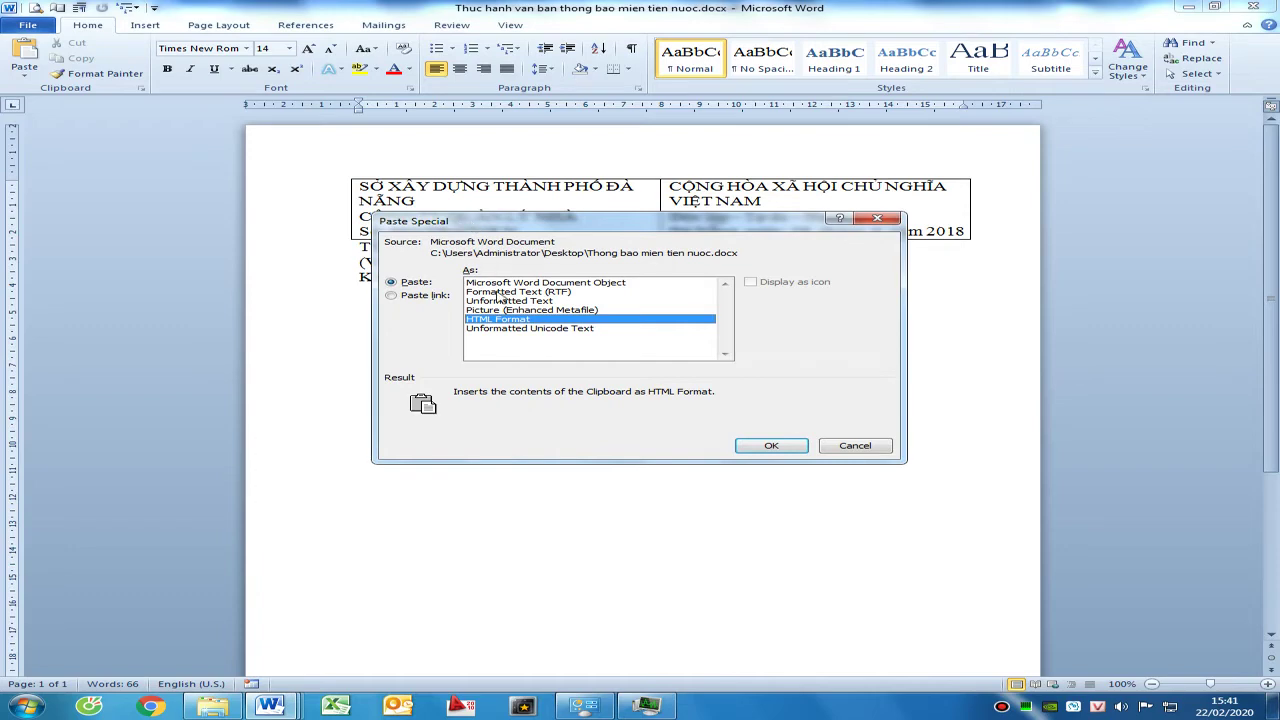
click(545, 301)
click(766, 449)
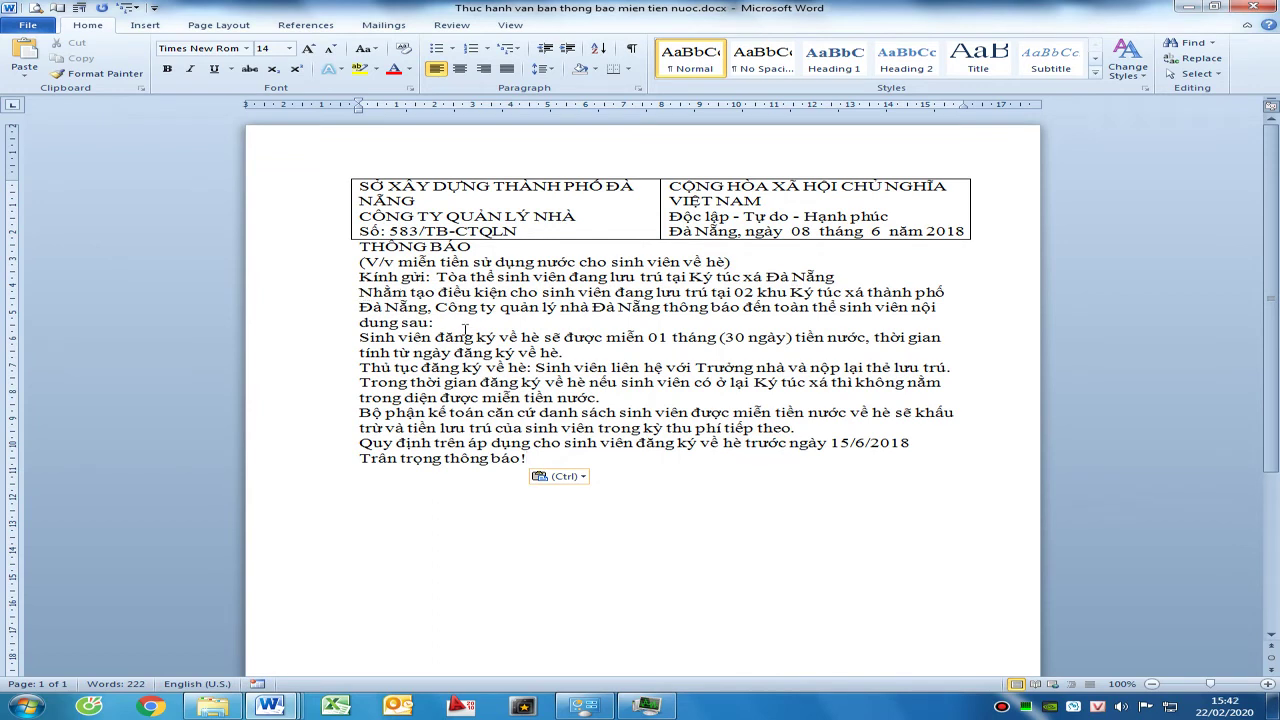
click(631, 48)
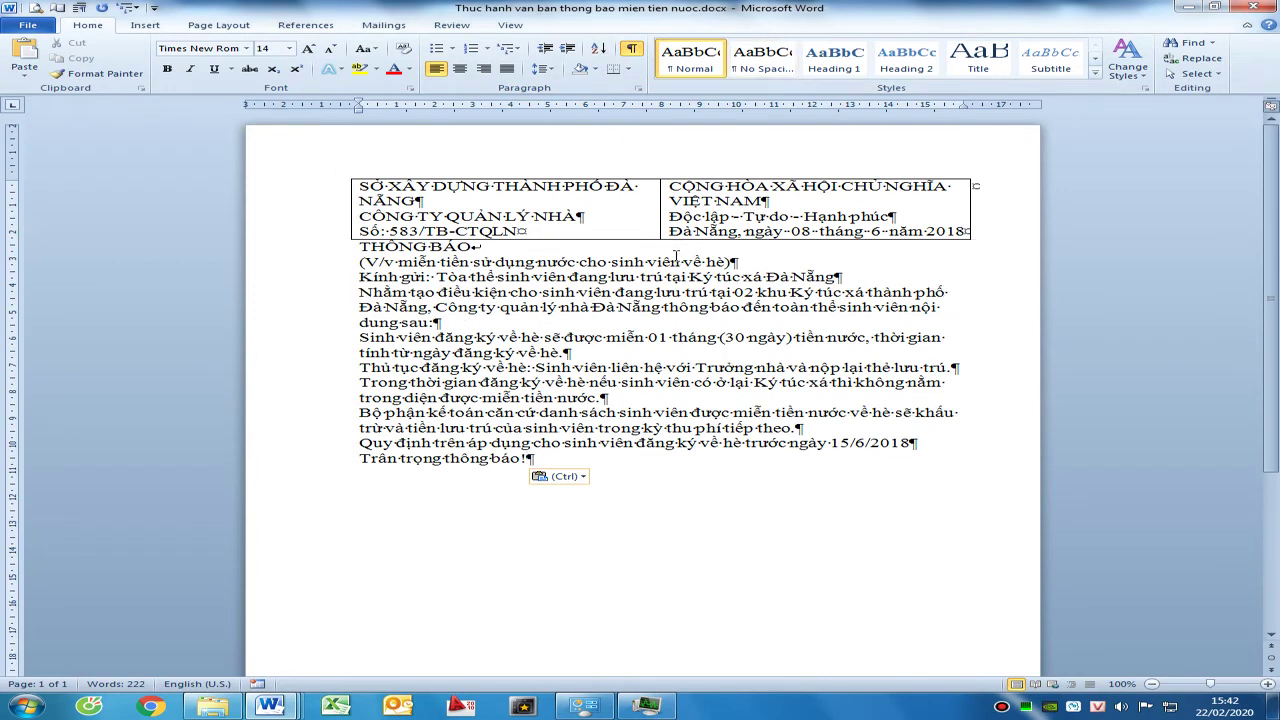
key(Return)
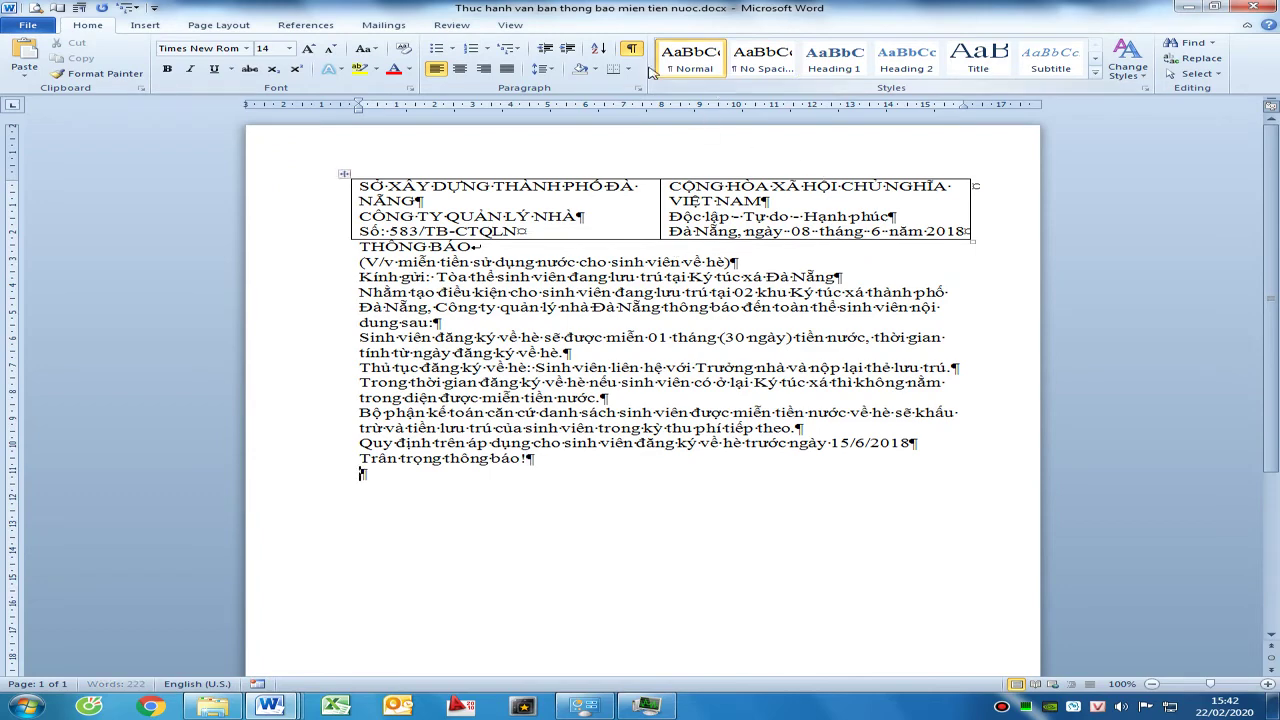
Hide formatting marks and insert a two-column, one-row table below 'Trân trọng thông báo!'
click(631, 48)
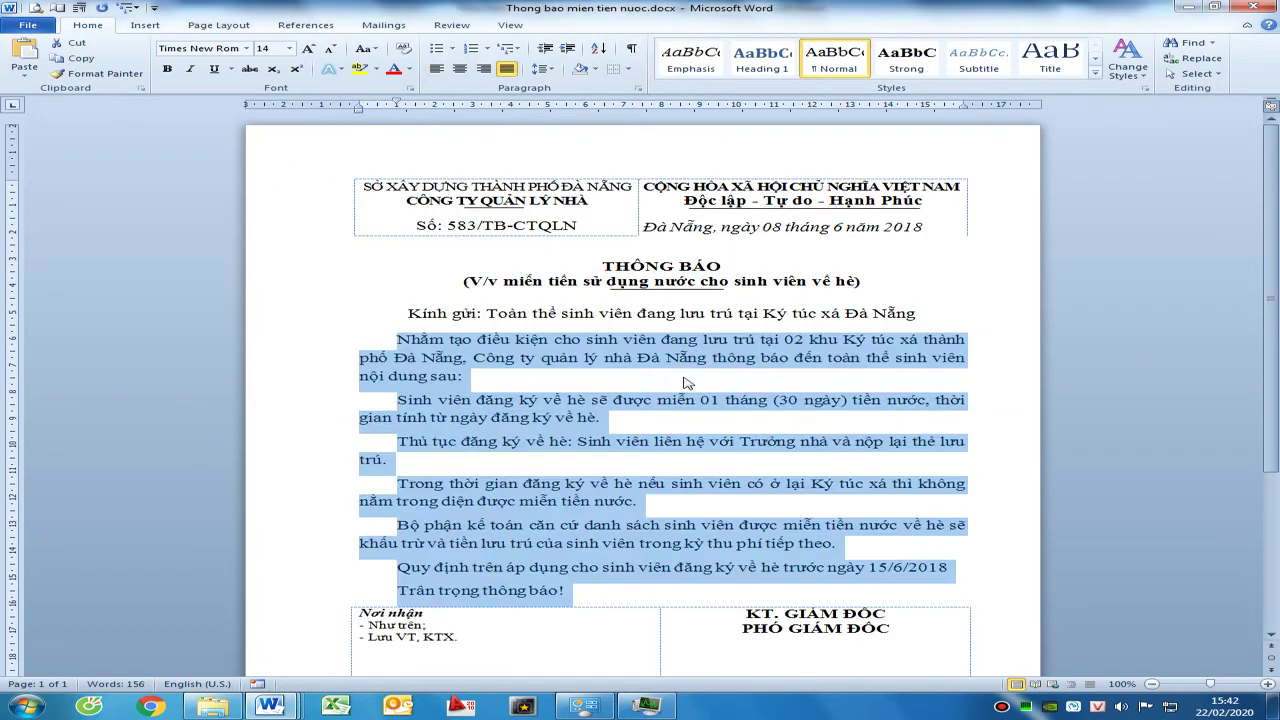
scroll(792, 635, down, 1)
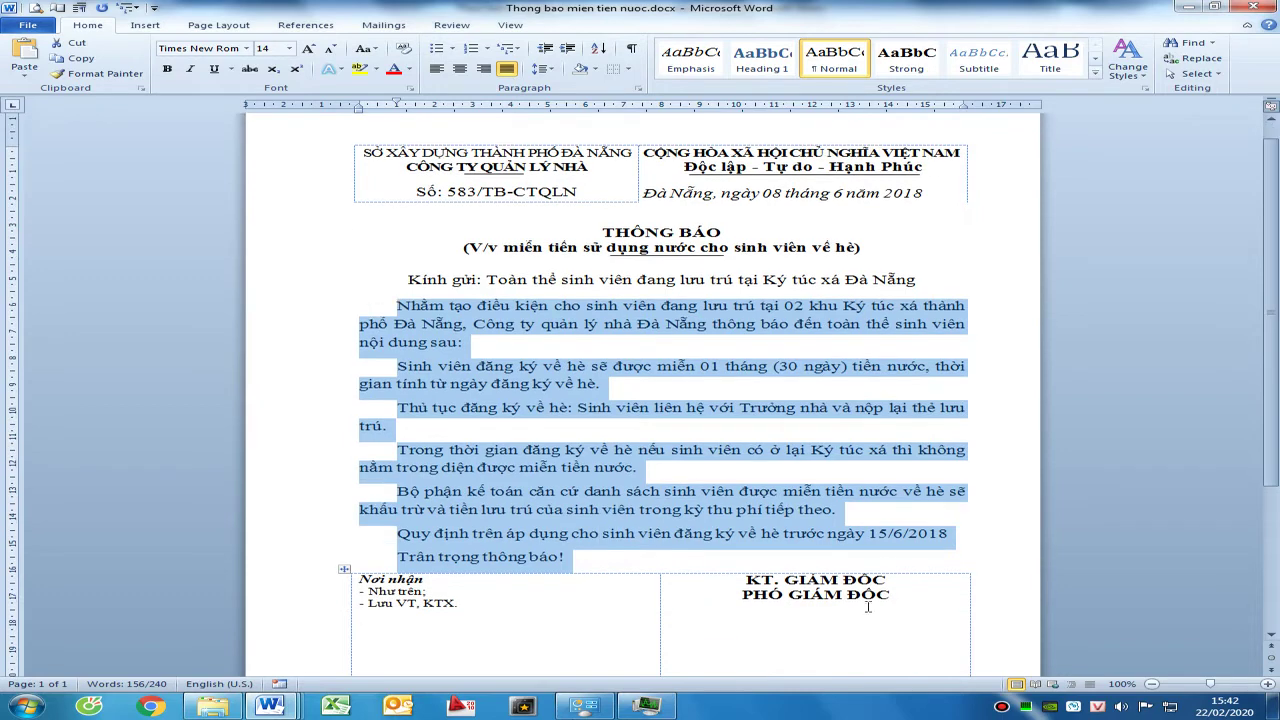
scroll(872, 570, down, 2)
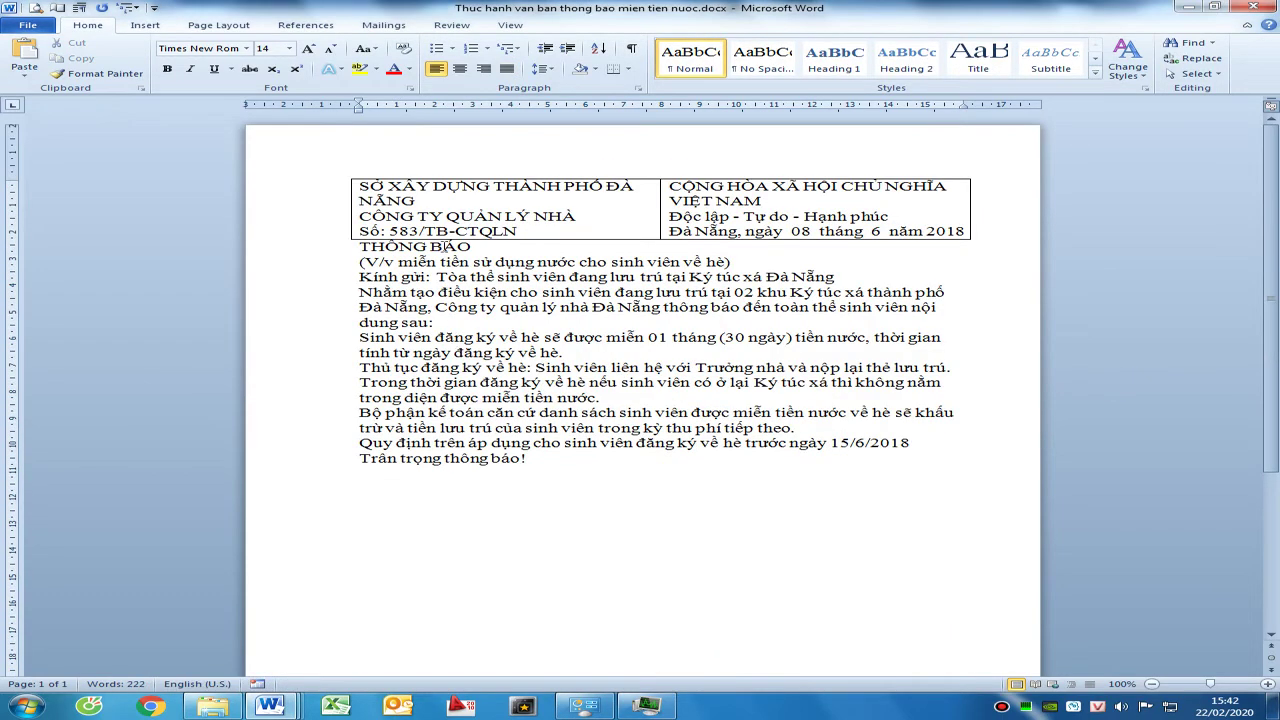
click(145, 25)
click(159, 58)
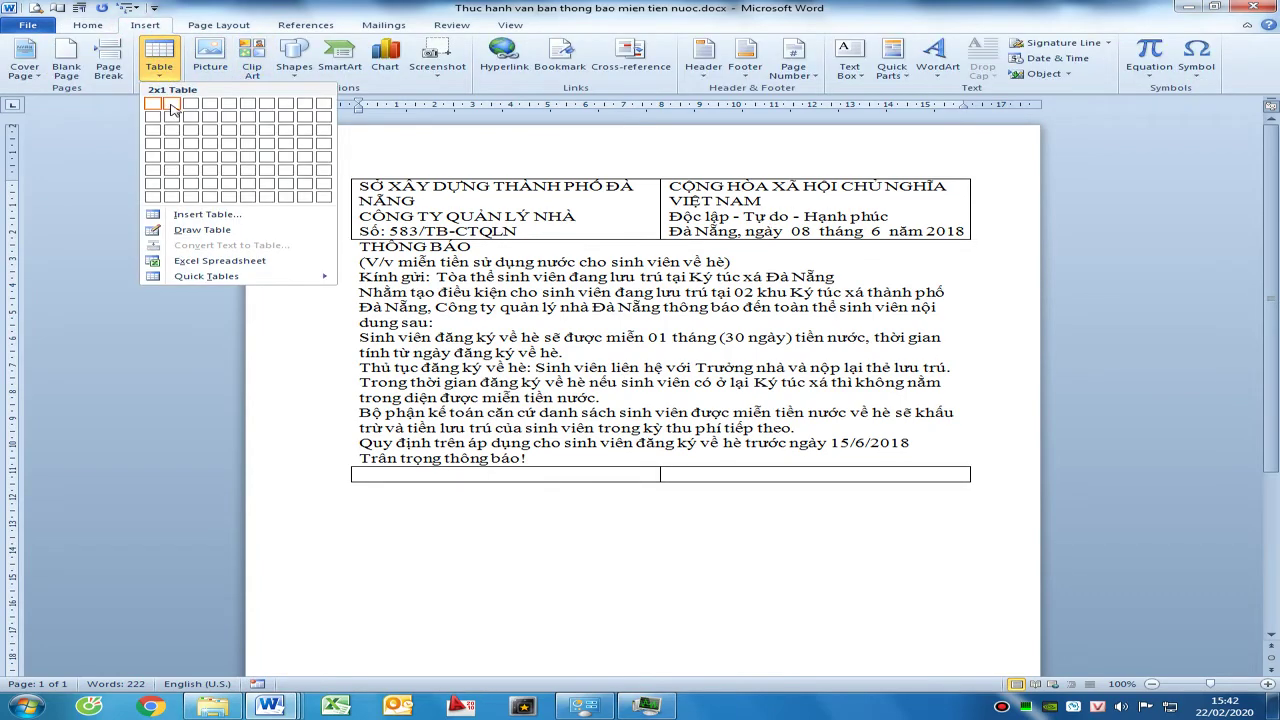
click(171, 104)
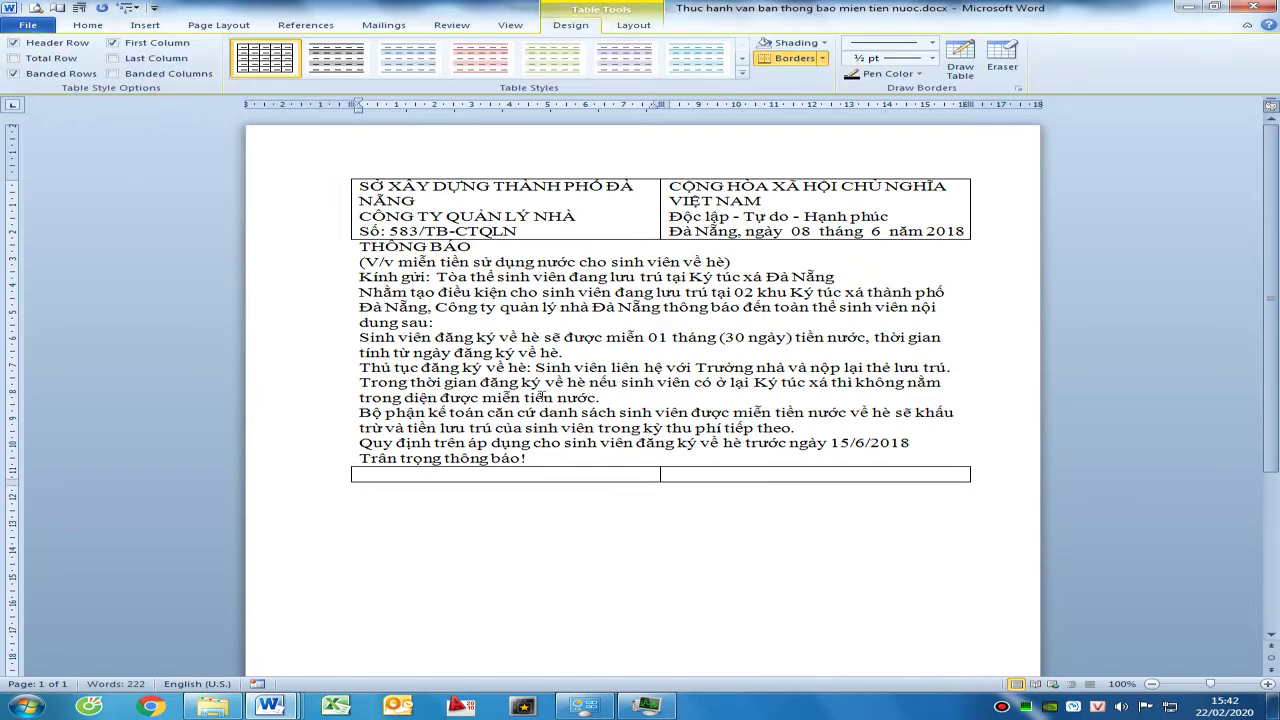
Type 'Nơi nhận:' and a '-' line in the table's left cell, leaving bullets unapplied
text(Nơi)
text( nhận:)
key(Return)
text(-)
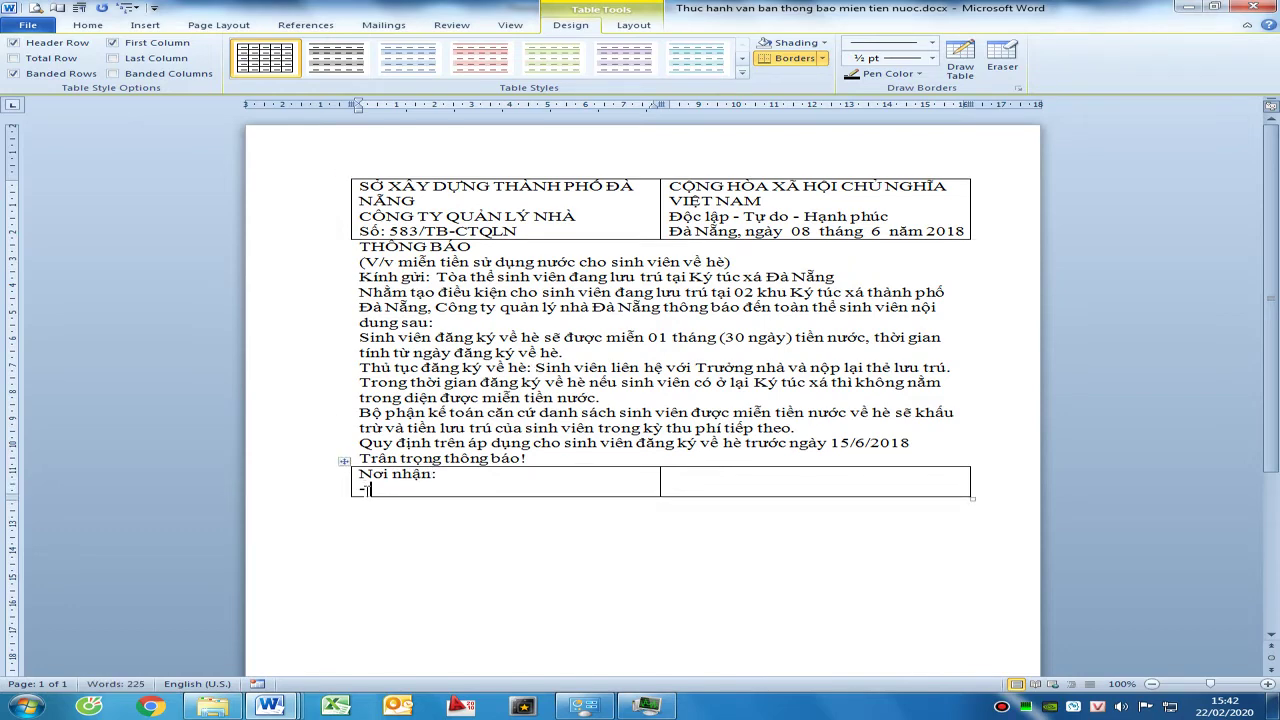
click(88, 25)
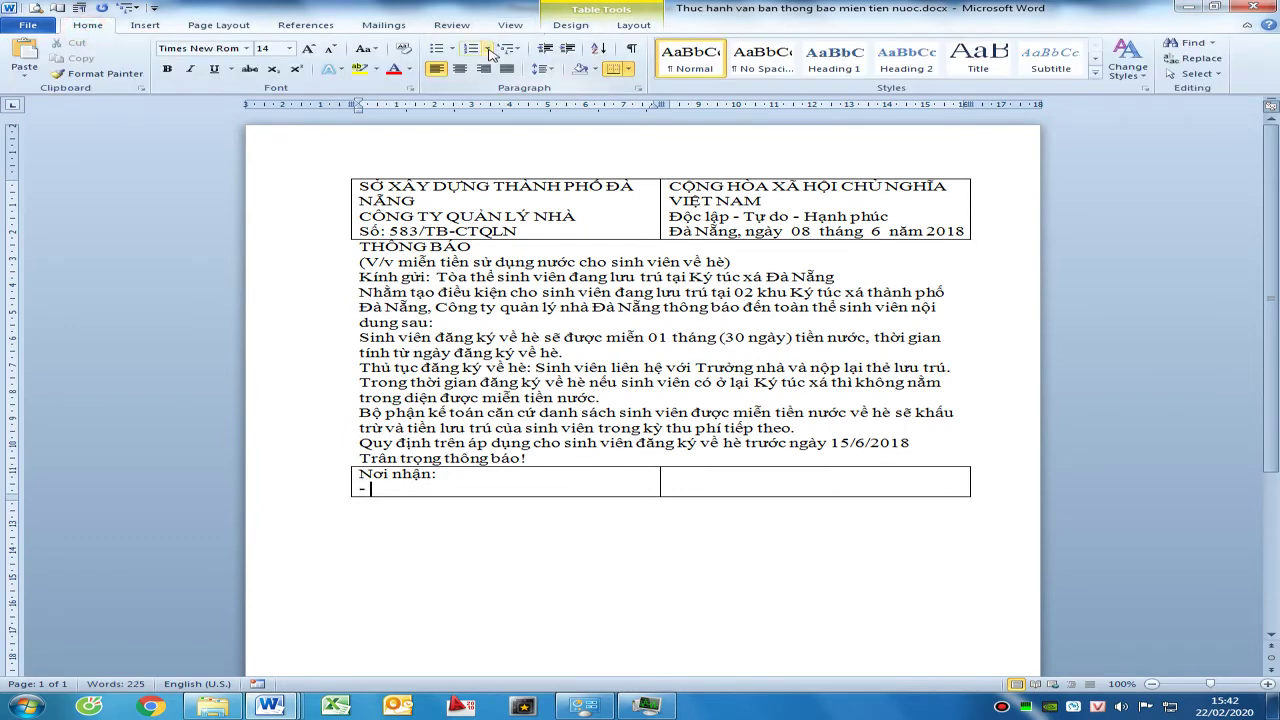
click(452, 48)
click(739, 569)
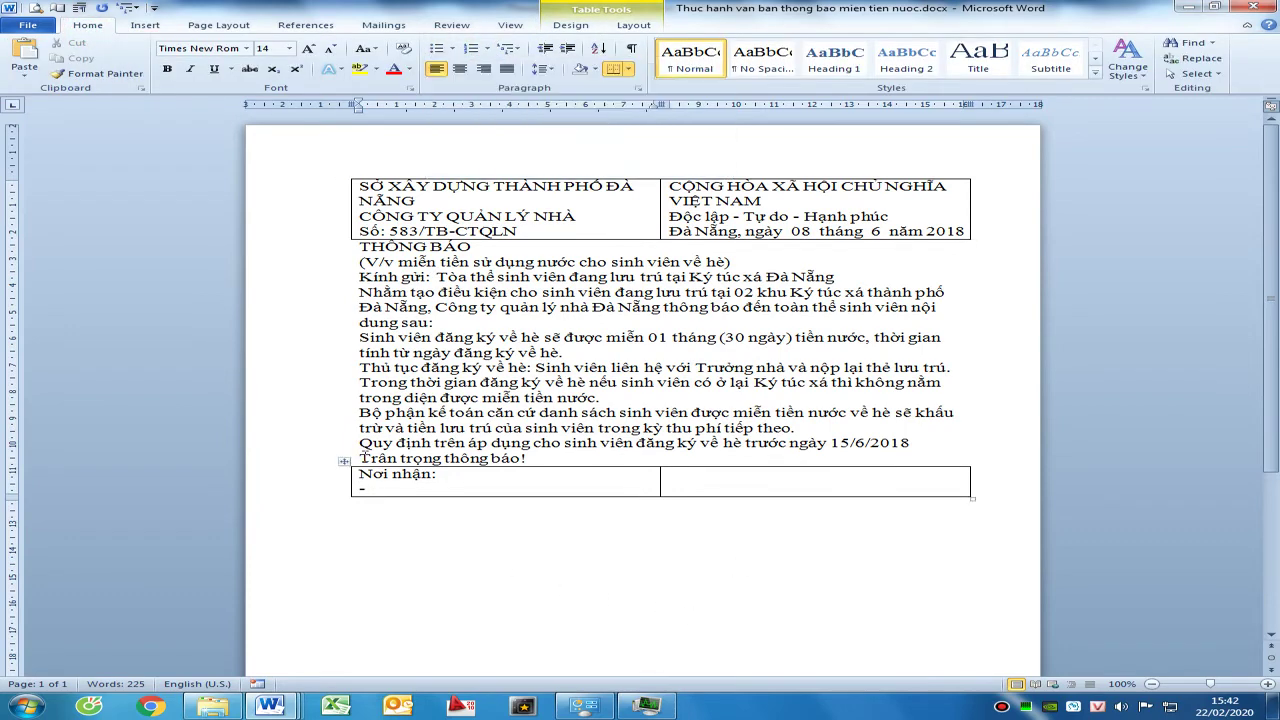
click(48, 25)
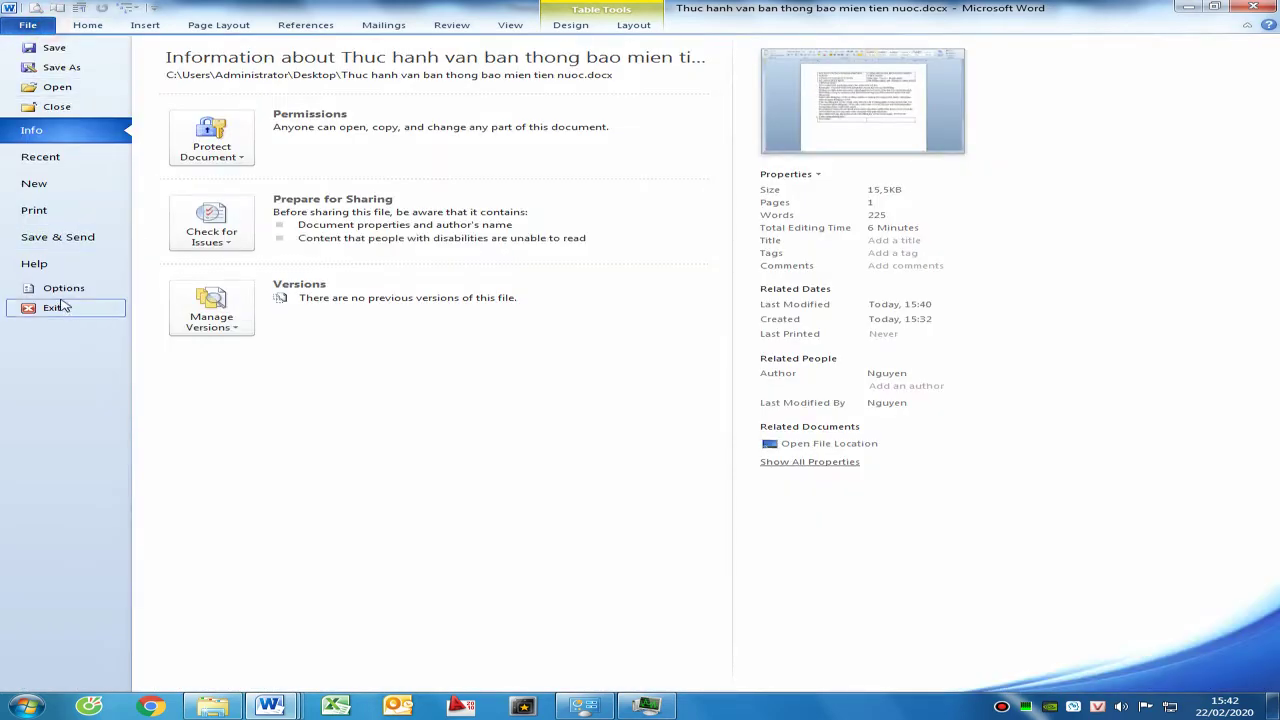
Keep Automatic bulleted lists off in AutoFormat As You Type, then type '- Như trên:'
click(52, 287)
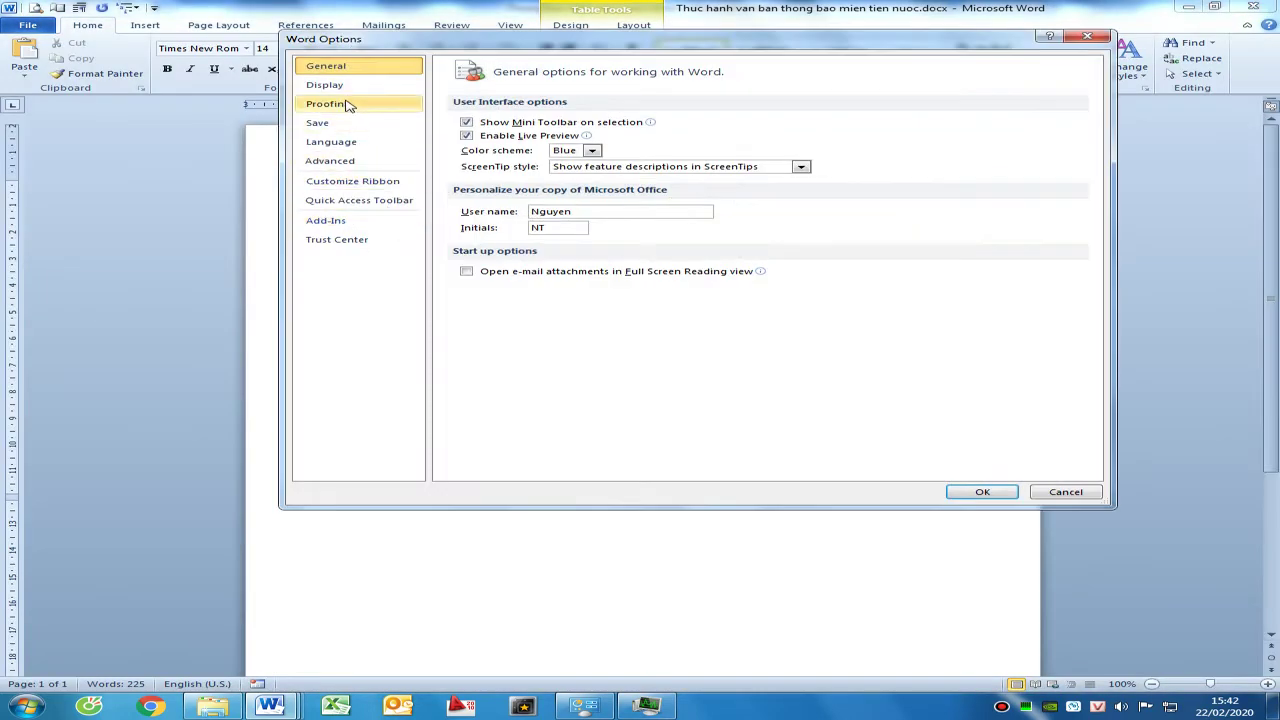
click(347, 106)
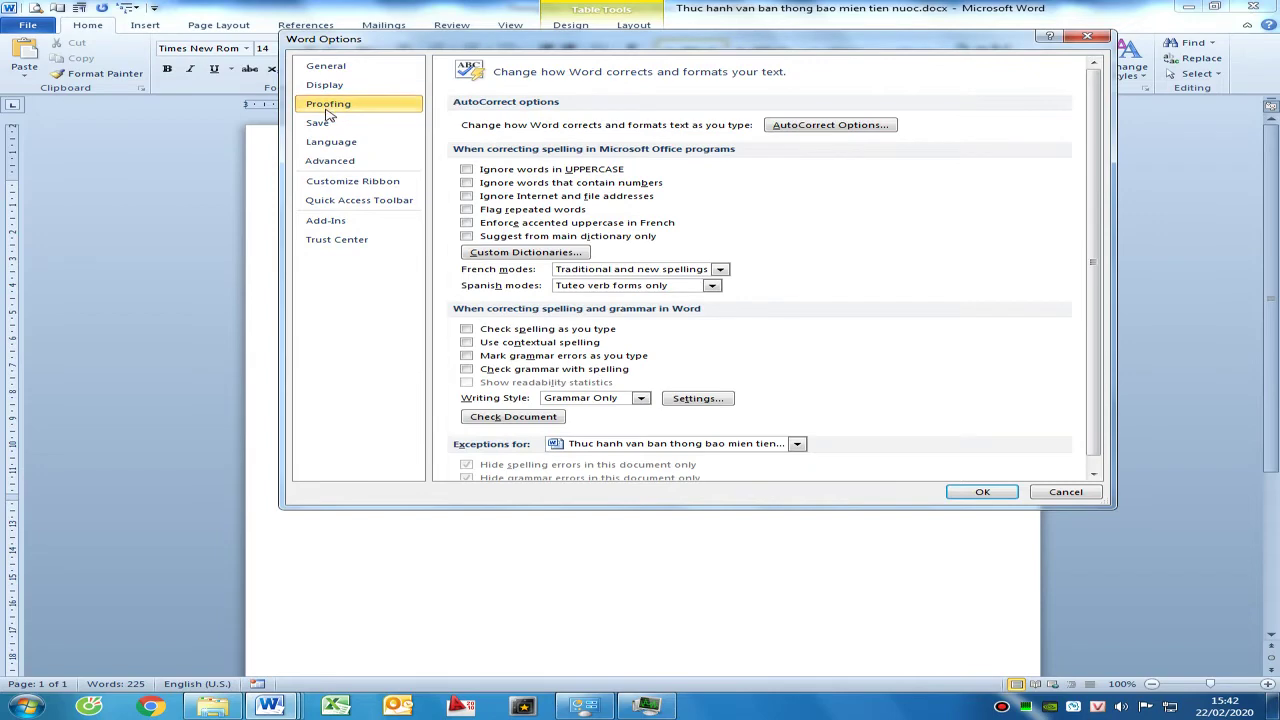
click(850, 130)
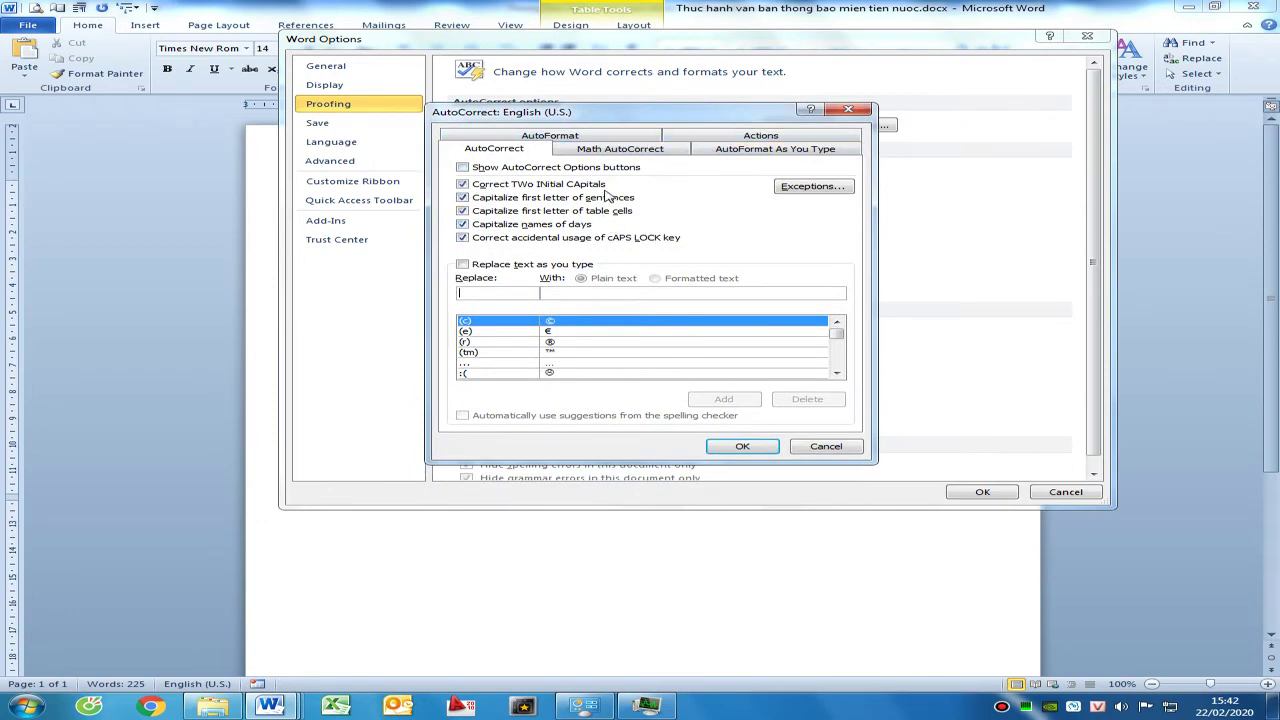
click(778, 153)
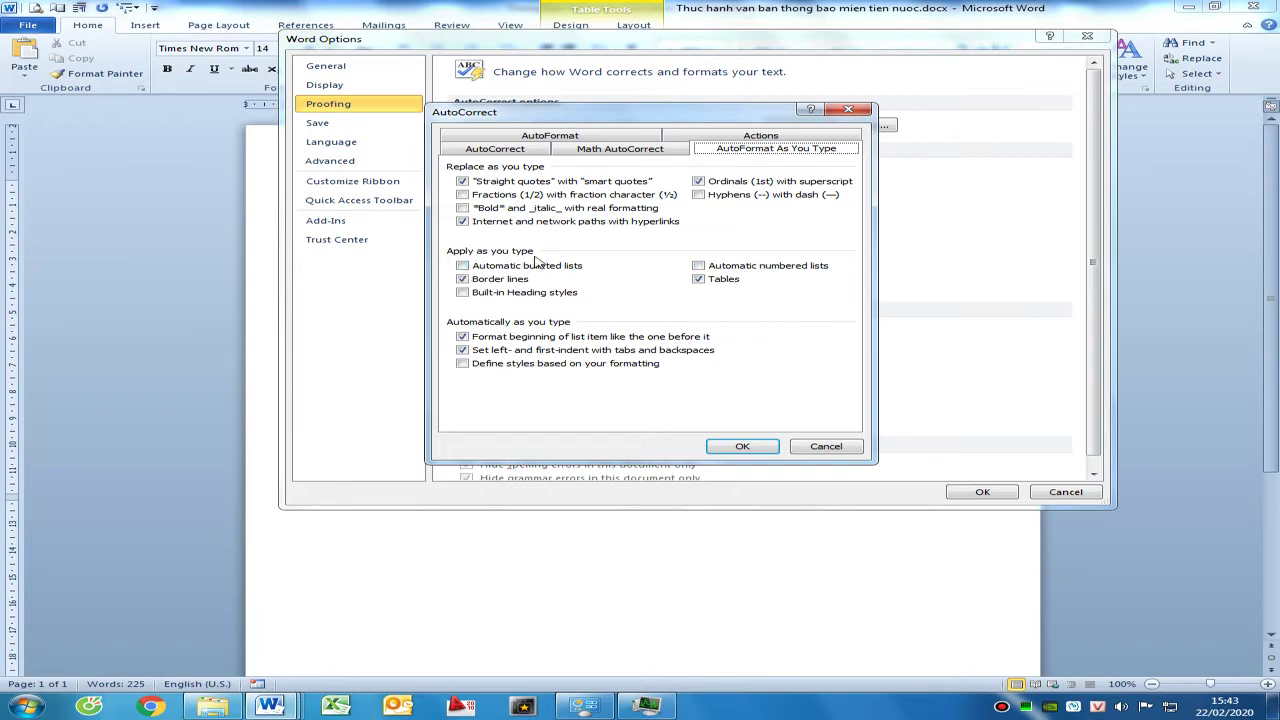
click(752, 446)
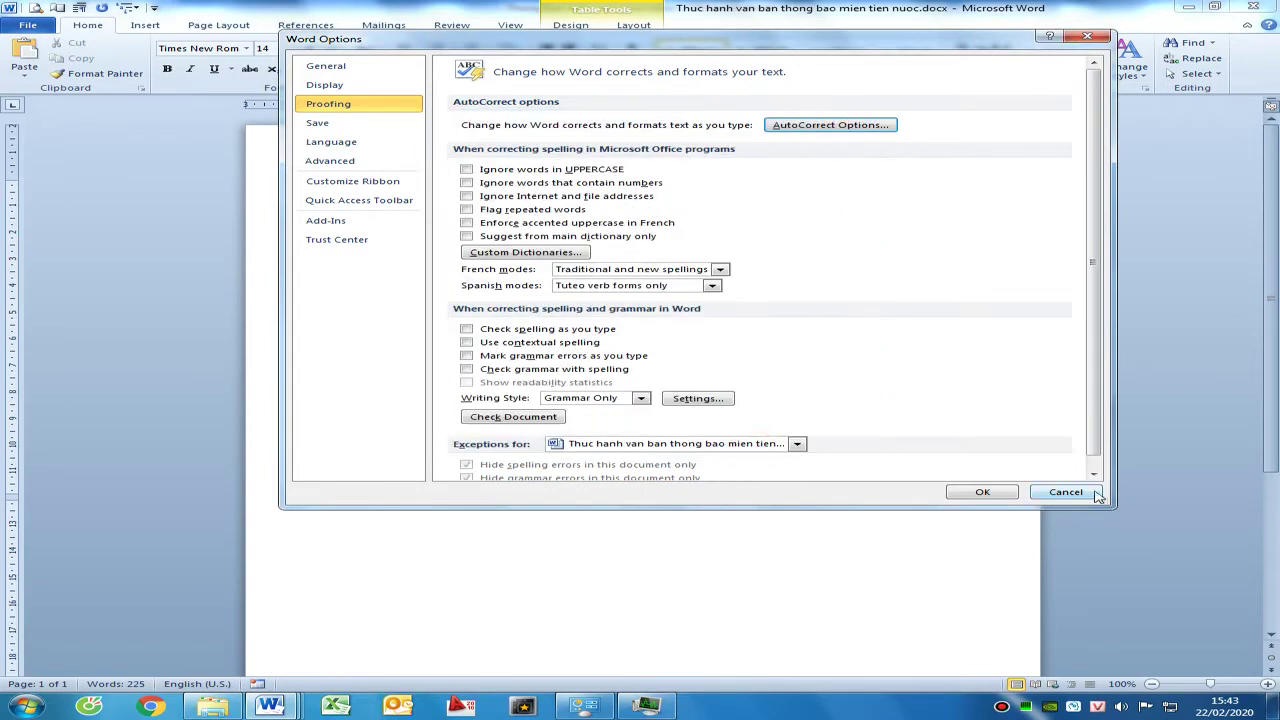
click(1008, 491)
text(-)
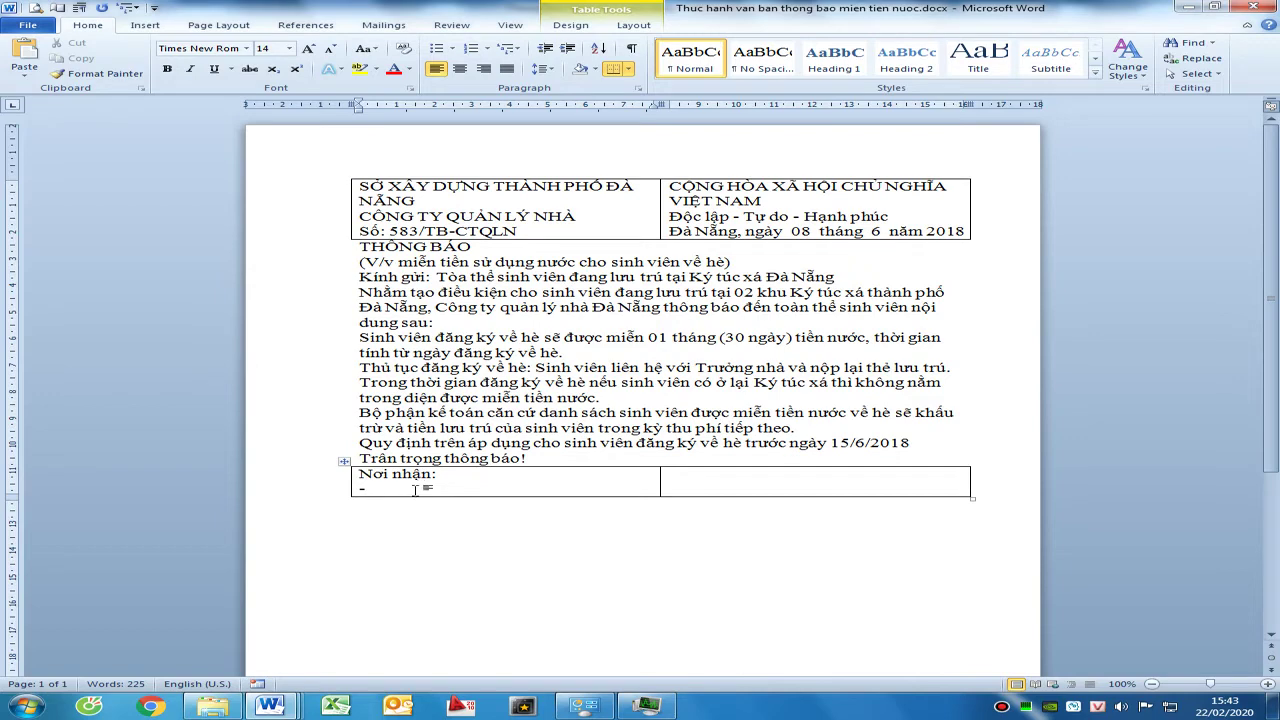
text( Như trên:)
Add the recipient line '- Lưu VT, KTX.' below the first dash line
key(Return)
text(-)
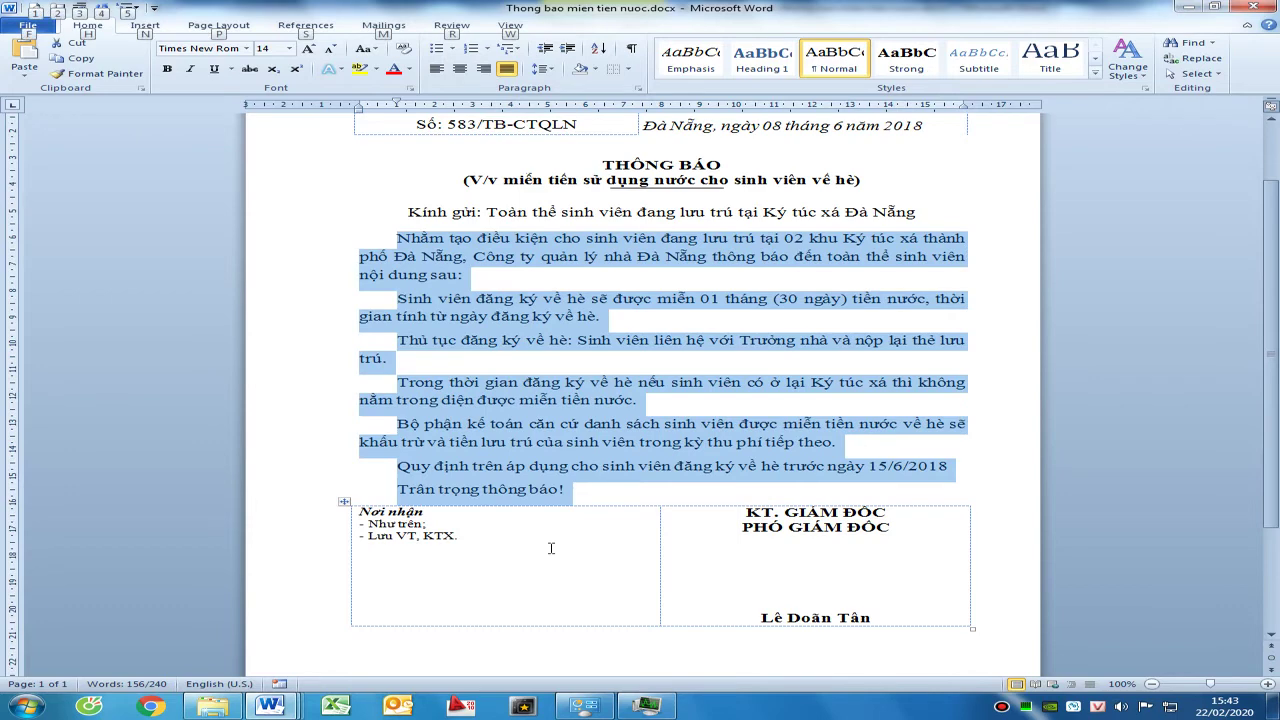
text(Lưu)
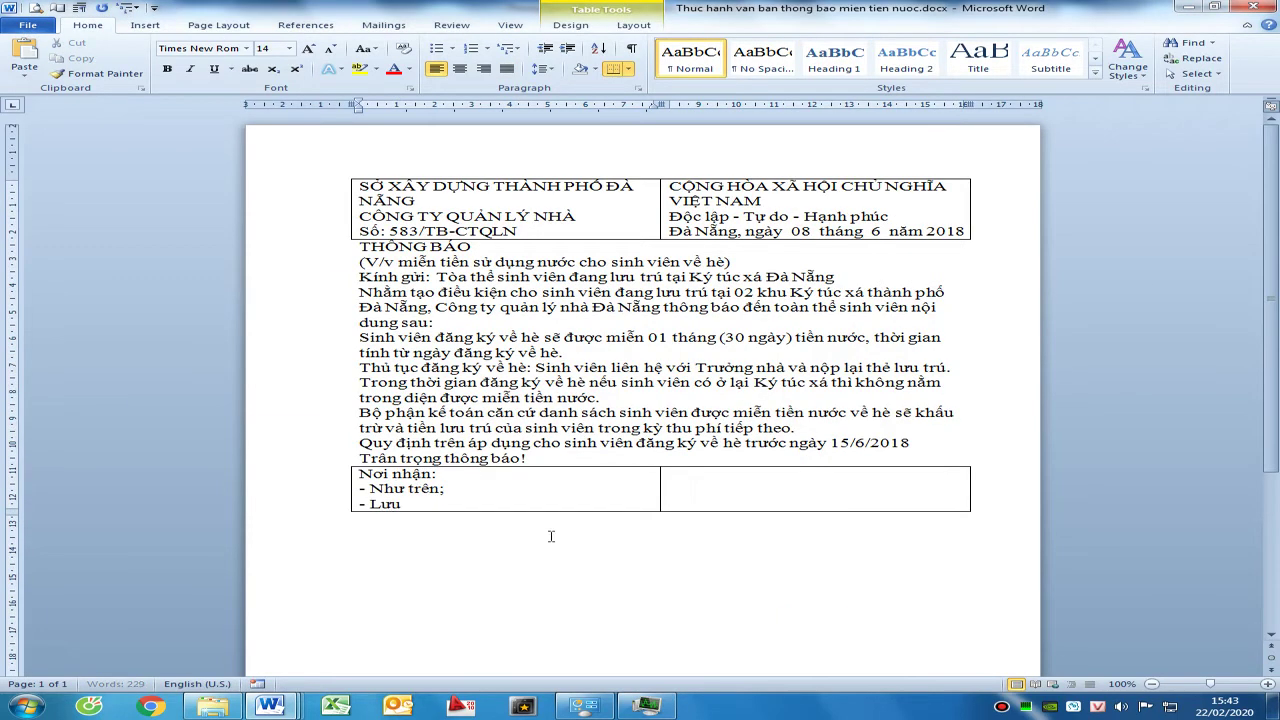
text( VT)
text(, KTX.)
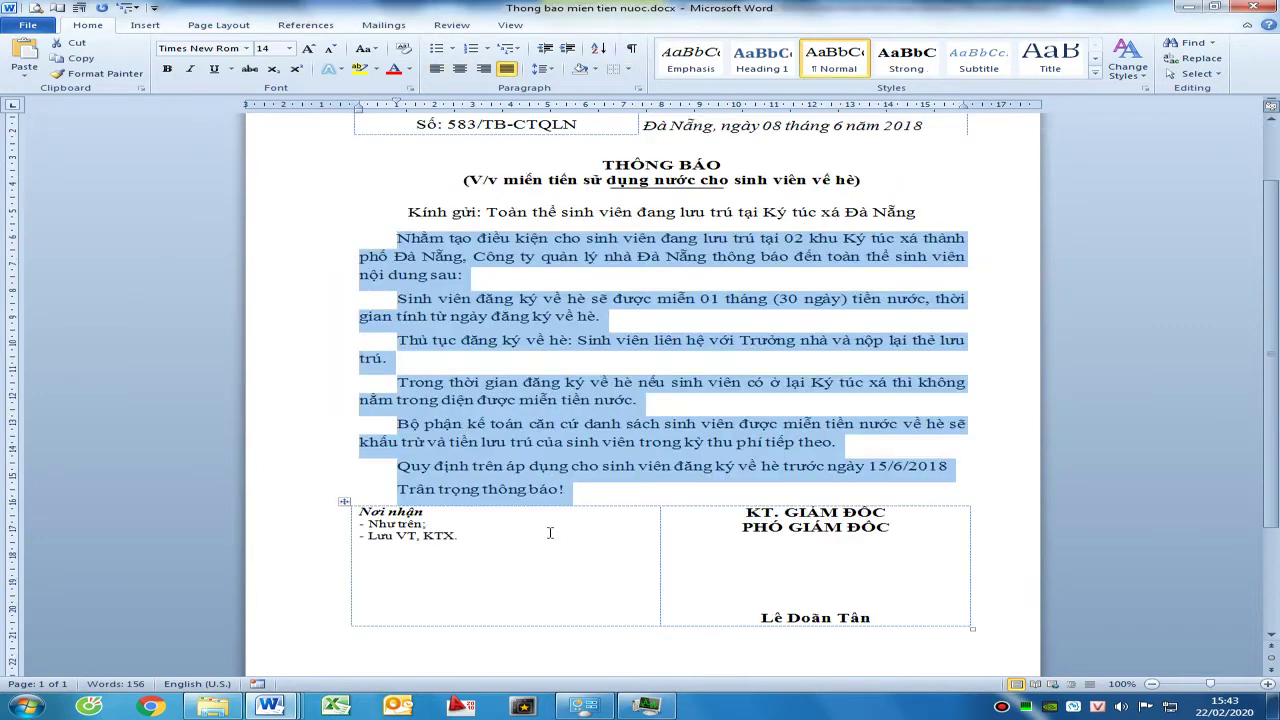
Start the right bottom cell with 'KT. GIAM', checking the reference notice for wording
click(852, 529)
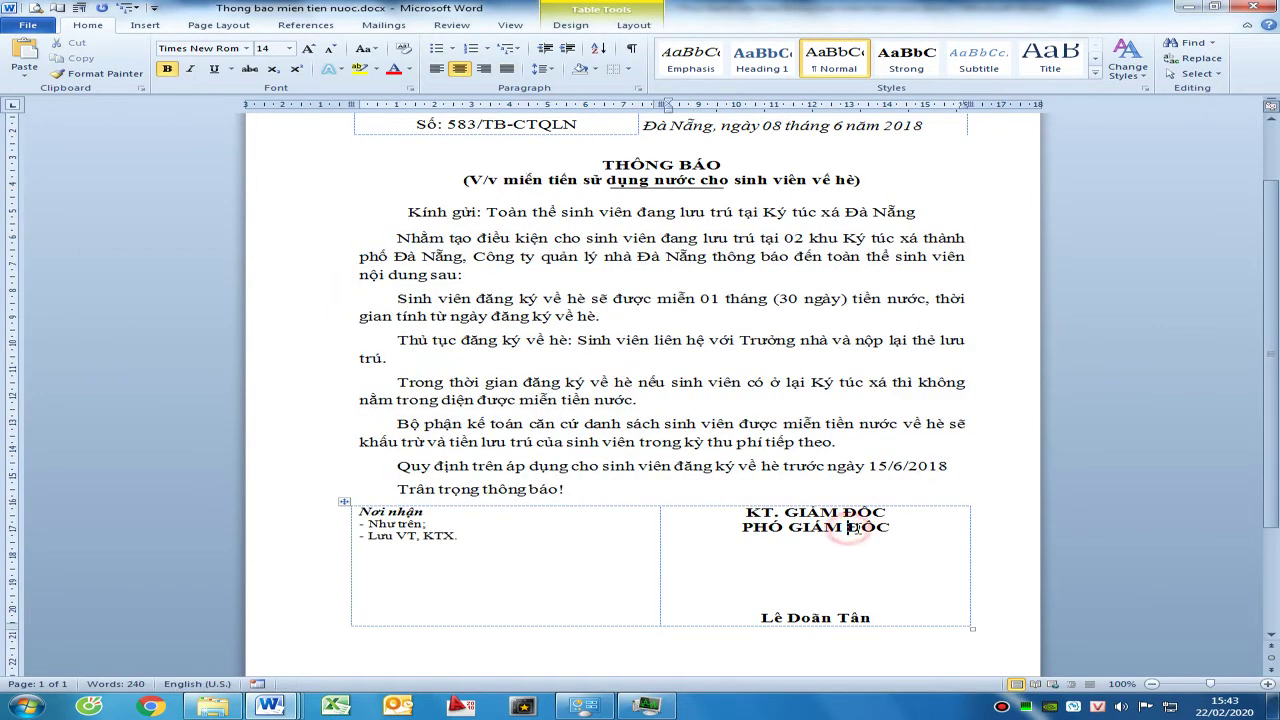
key(alt+Tab)
click(936, 489)
text(KT.)
key(alt+Tab)
key(alt+Tab)
text(GIAMĐỊ)
key(BackSpace)
key(BackSpace)
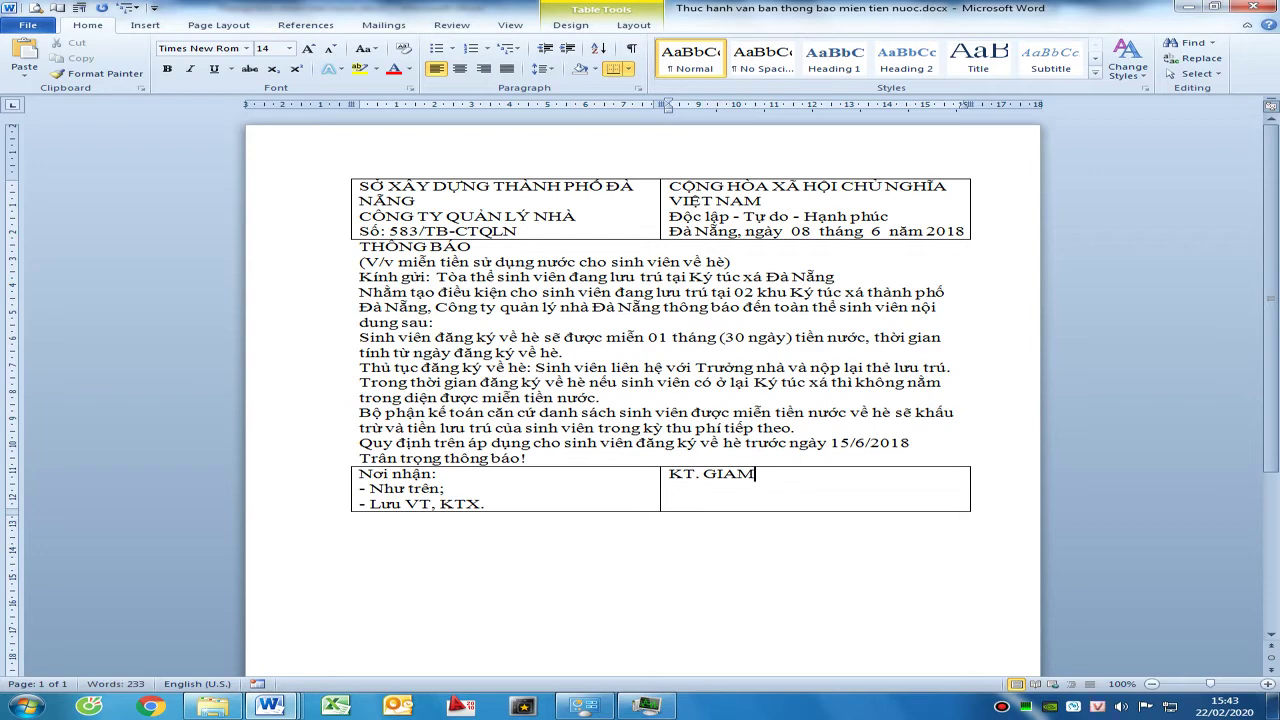
Complete 'KT. GIÁM ĐỐC', 'PHÓ GIÁM ĐỐC', signature space and signer's name, then bold the agency lines
text(SĐ)
key(BackSpace)
key(BackSpace)
key(BackSpace)
key(BackSpace)
text(IÁM ĐỐC)
key(Return)
text(PHÓ GIÁM ĐỐC)
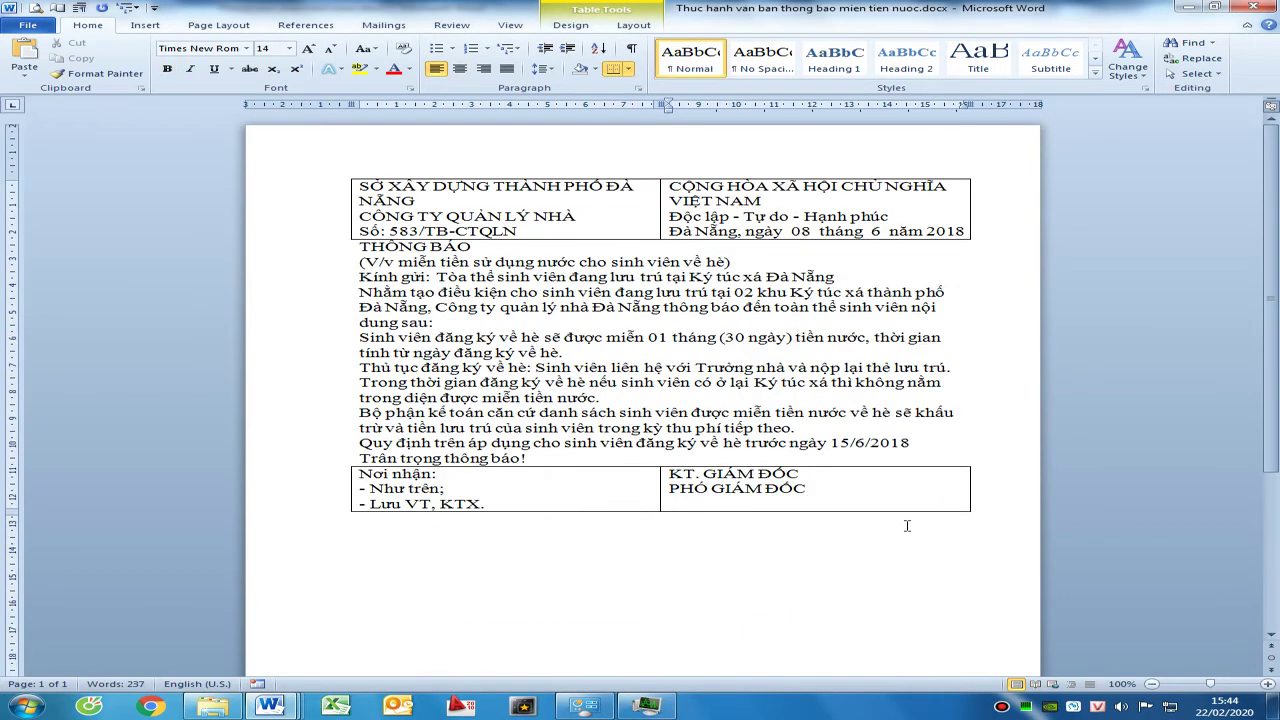
key(Return)
key(Return)
key(Return)
key(Return)
key(Return)
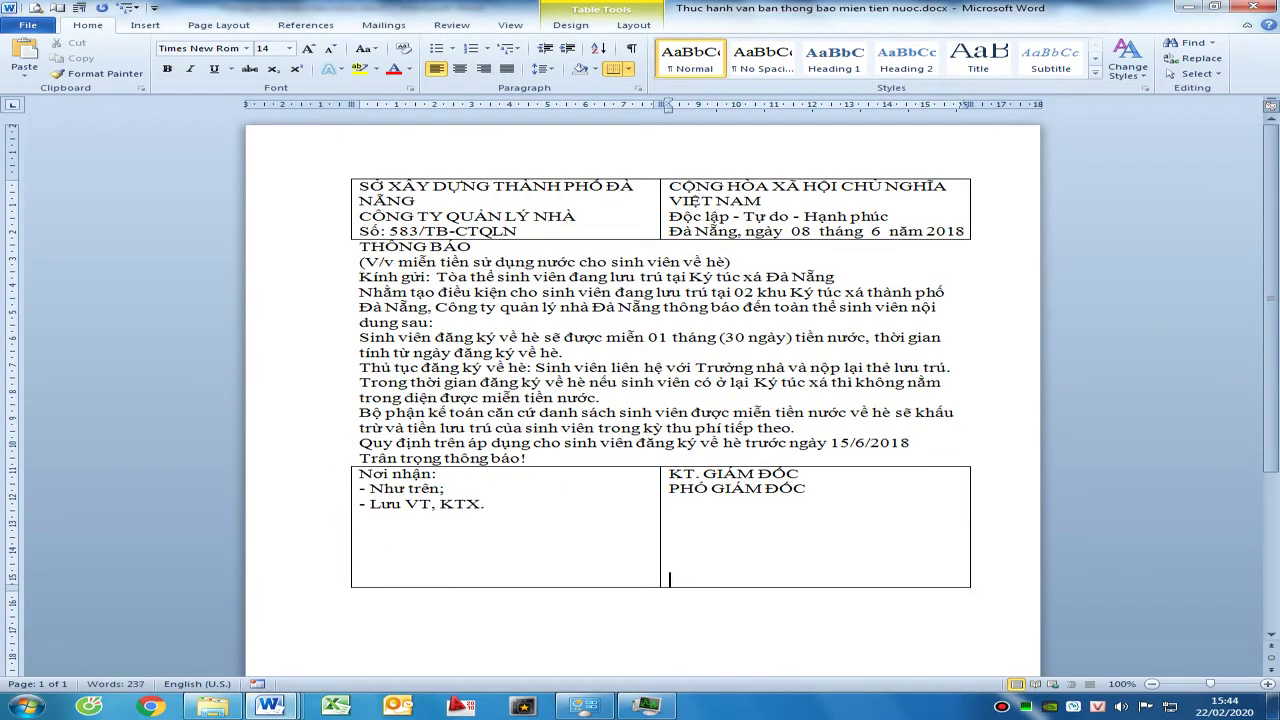
text(Lê)
text( Do)
text(an)
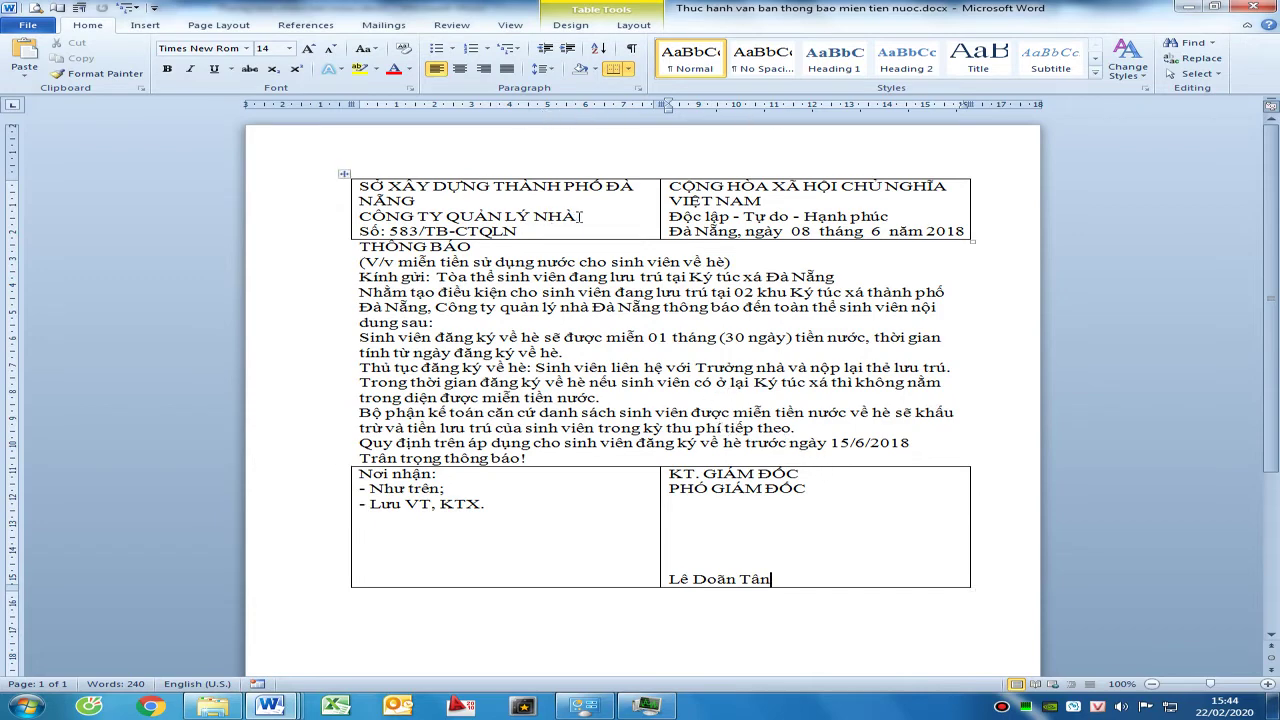
drag(579, 216, 362, 187)
key(ctrl+b)
Centre the agency lines and the 'Số: 583/TB-CTQLN' line, and set the agency lines to 13 pt
key(ctrl+e)
click(479, 231)
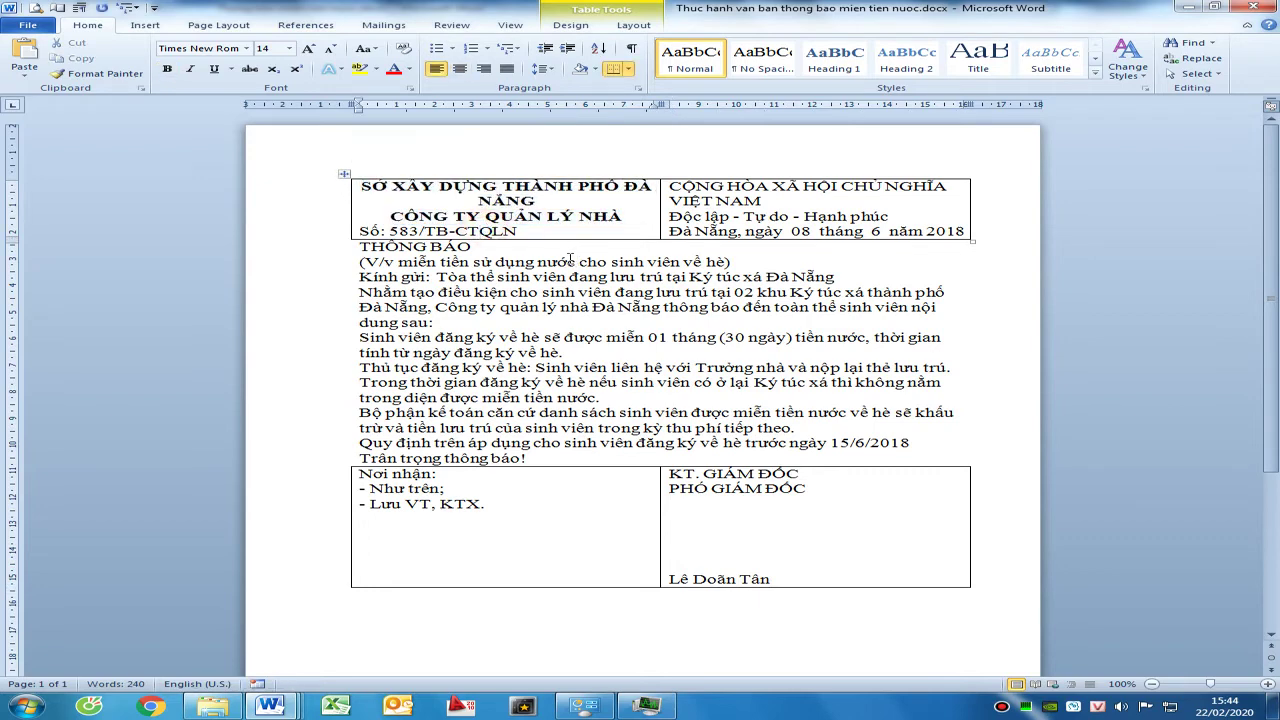
key(ctrl+e)
drag(628, 217, 362, 187)
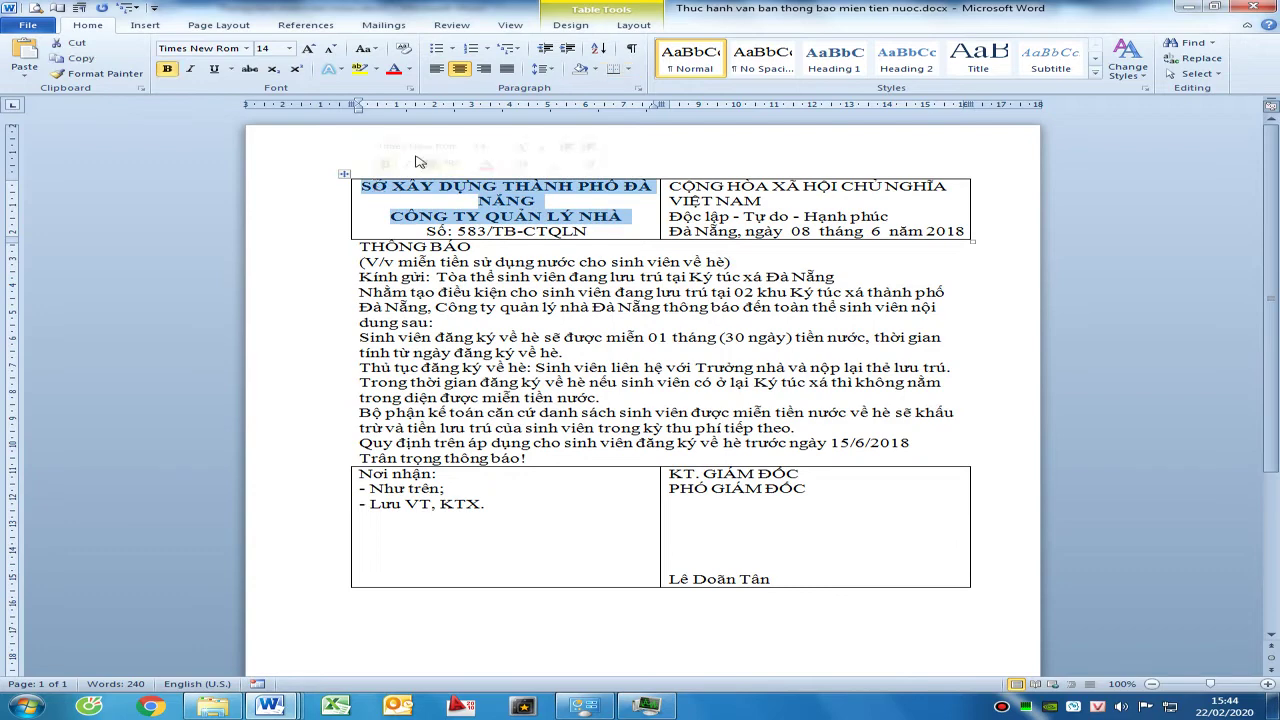
click(265, 48)
text(1)
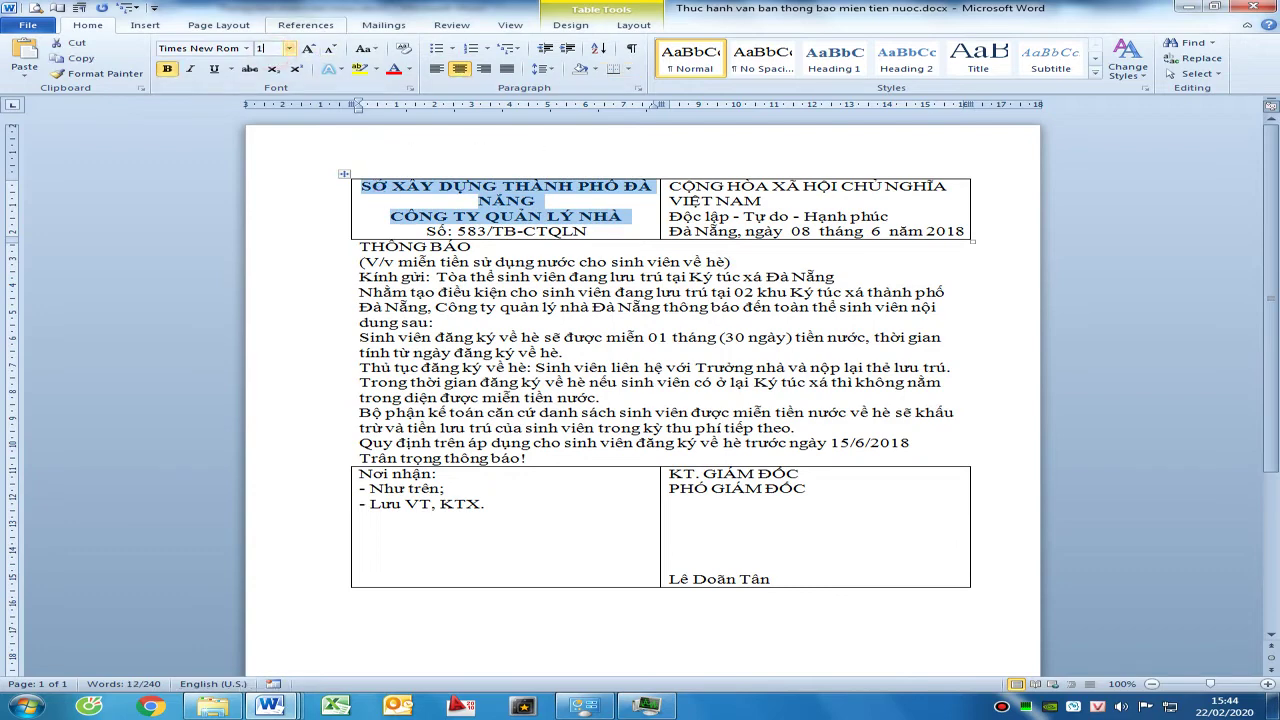
text(3)
key(Return)
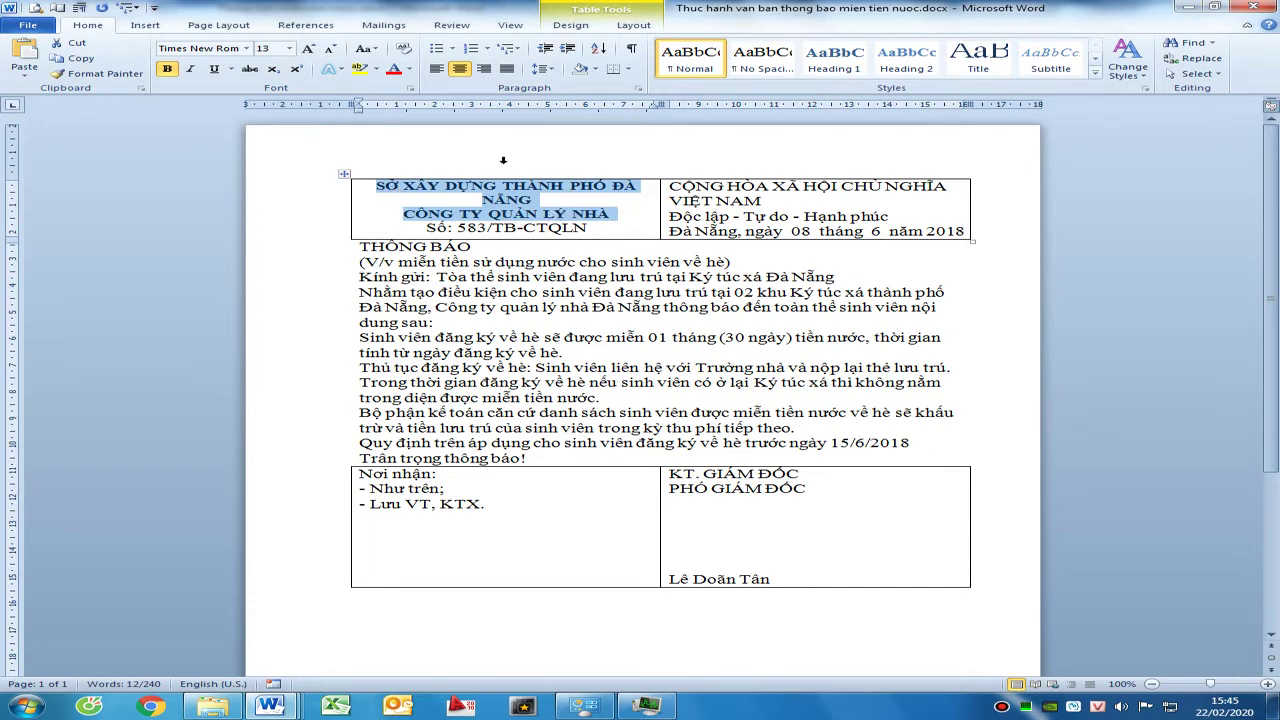
Remove bold from 'SỞ XÂY DỰNG THÀNH PHỐ ĐÀ NẴNG'
drag(541, 200, 377, 173)
key(ctrl+b)
click(585, 205)
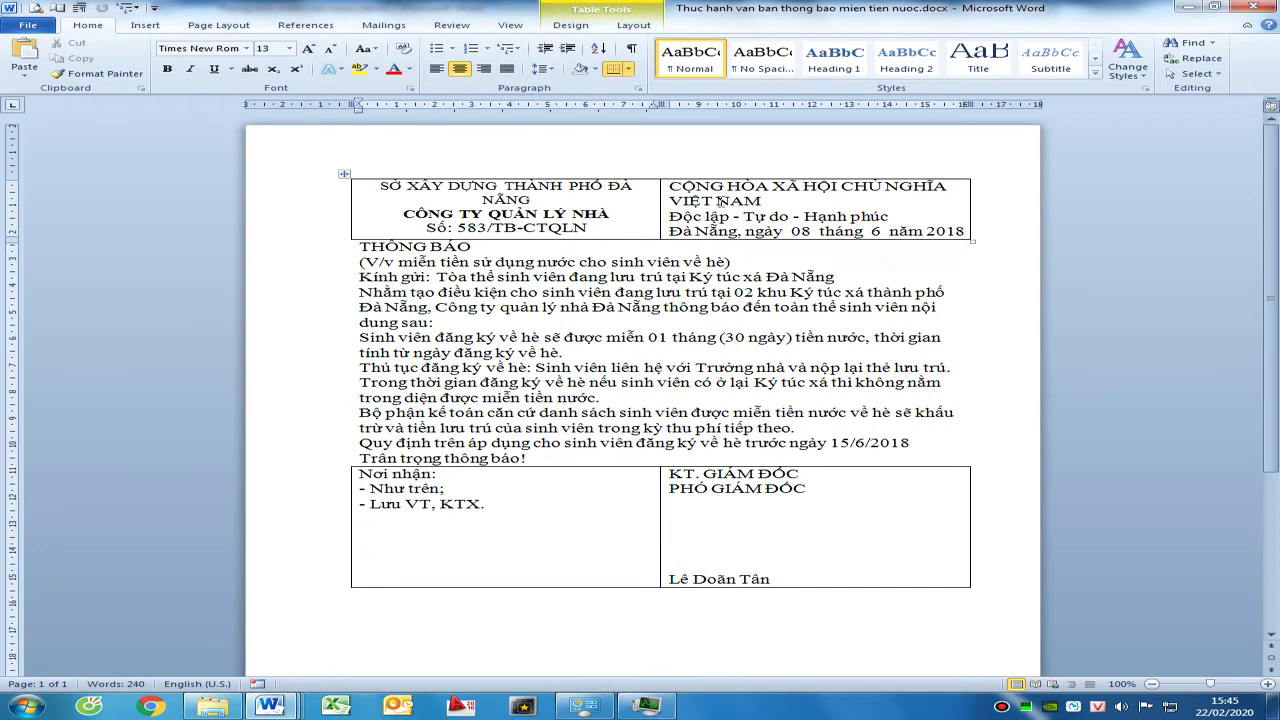
Make the national title 'CỘNG HÒA XÃ HỘI CHỦ NGHĨA VIỆT NAM' bold, centred and 13 pt
drag(777, 198, 671, 186)
key(ctrl+b)
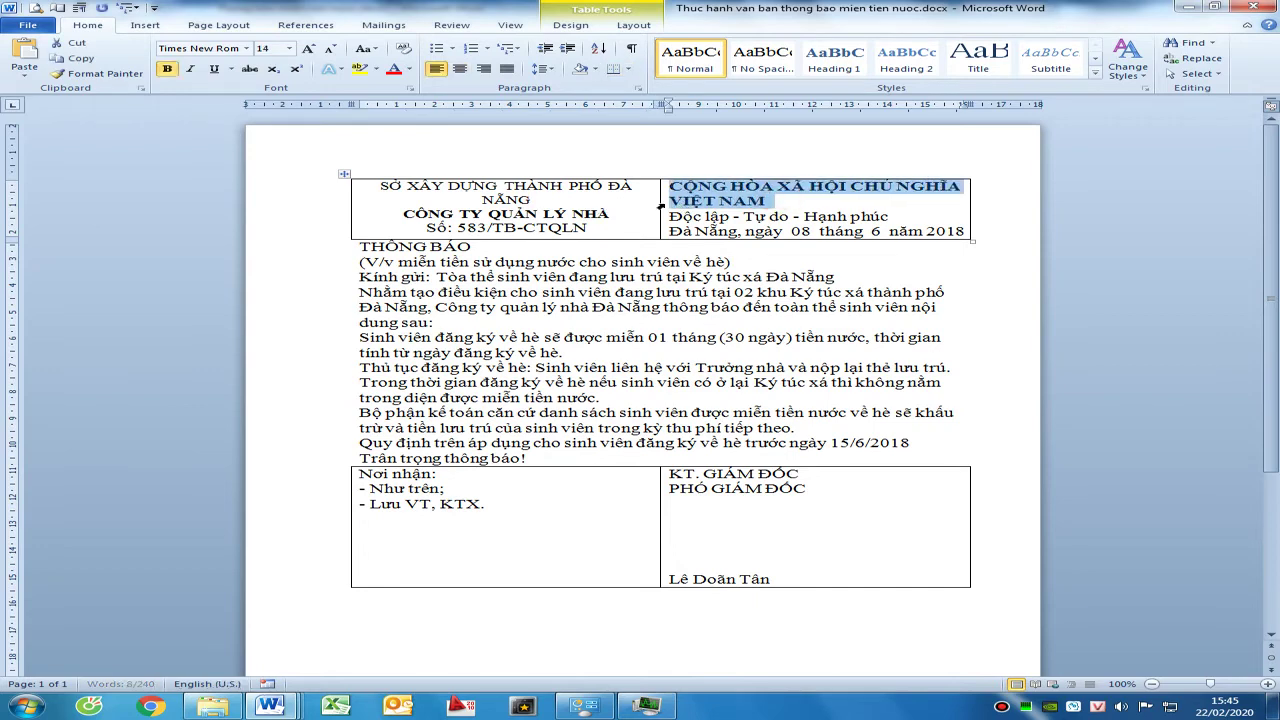
key(ctrl+e)
click(265, 48)
text(13)
key(Return)
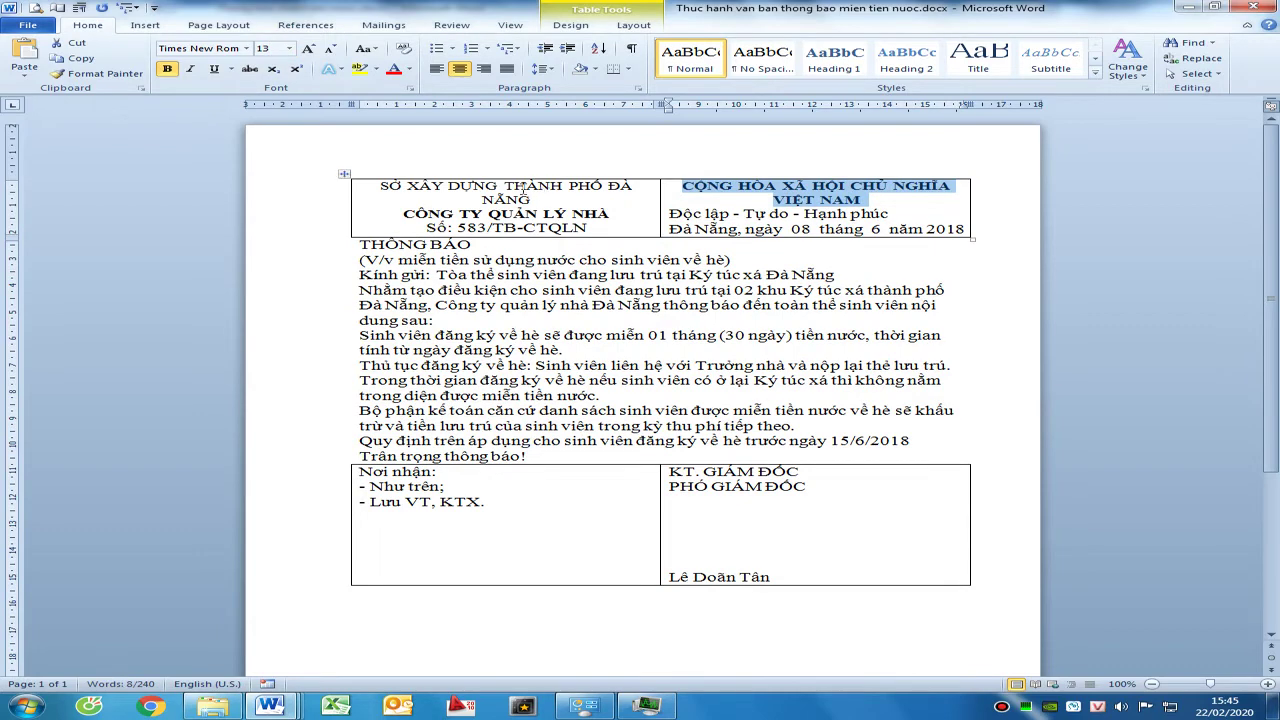
click(531, 196)
Bold the motto line and make the date line italic and centred
drag(905, 212, 668, 214)
key(ctrl+b)
key(ctrl+bracketright)
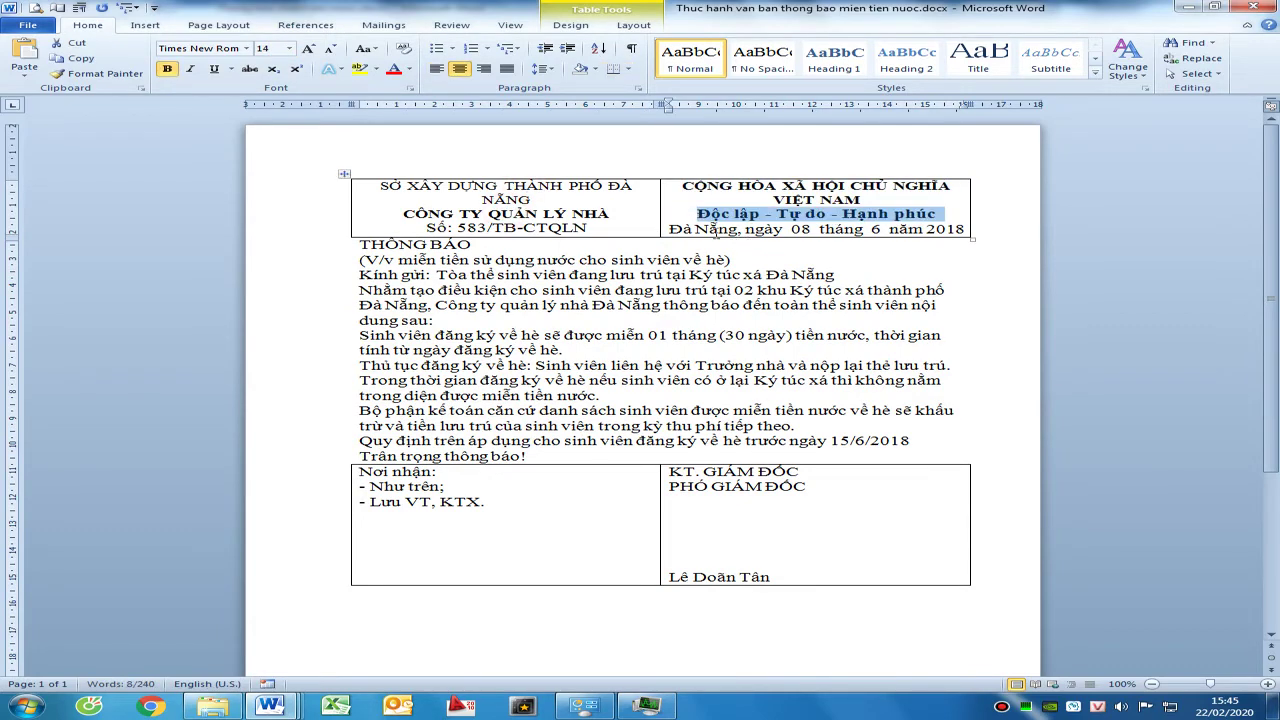
drag(670, 228, 952, 240)
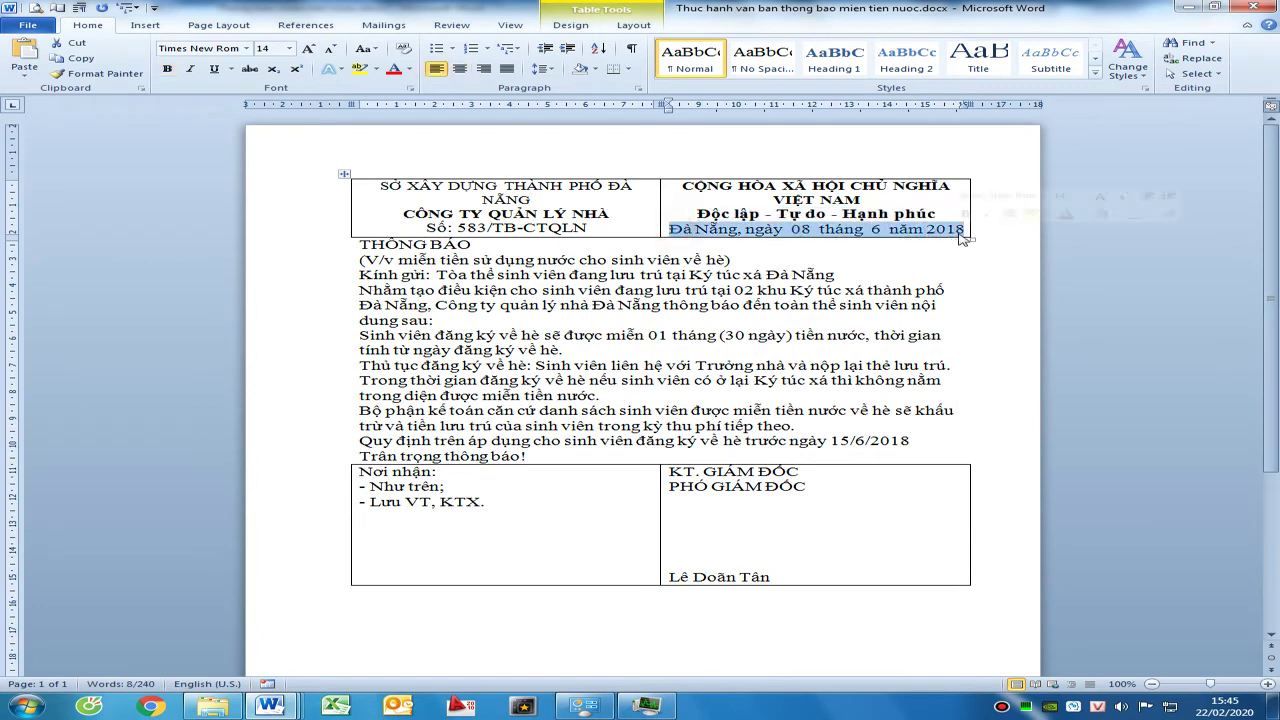
key(ctrl+i)
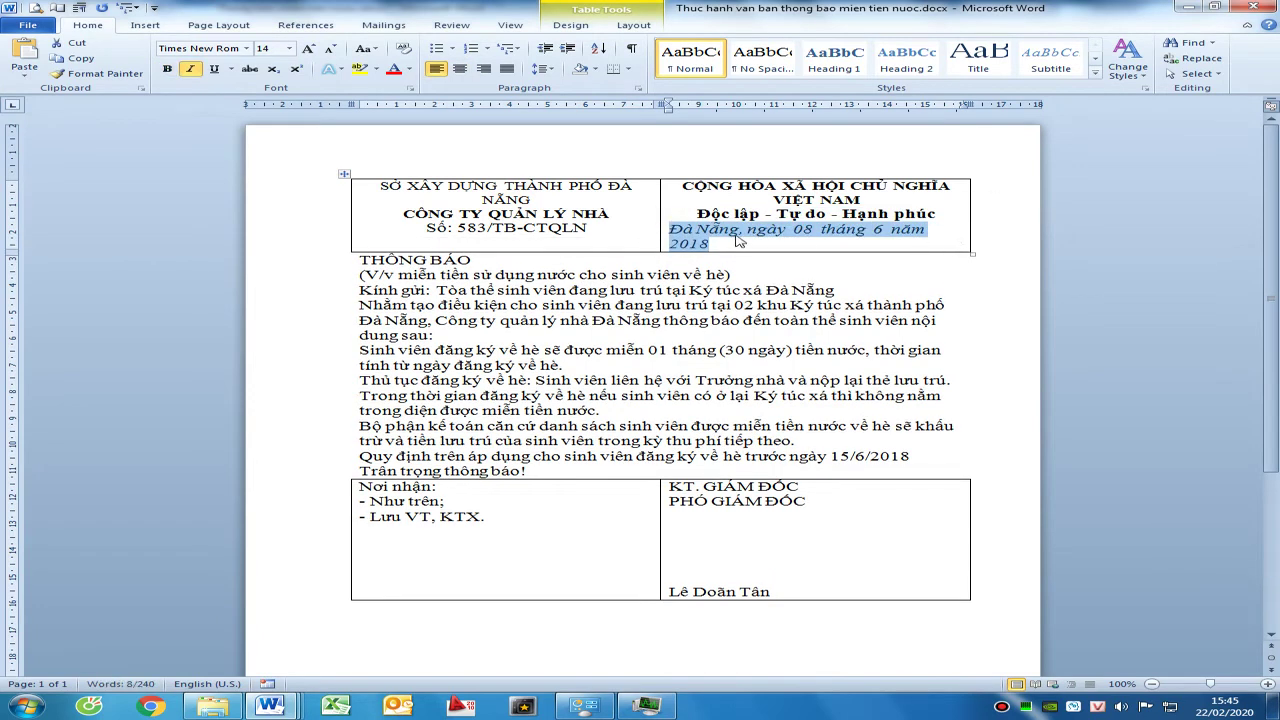
key(ctrl+e)
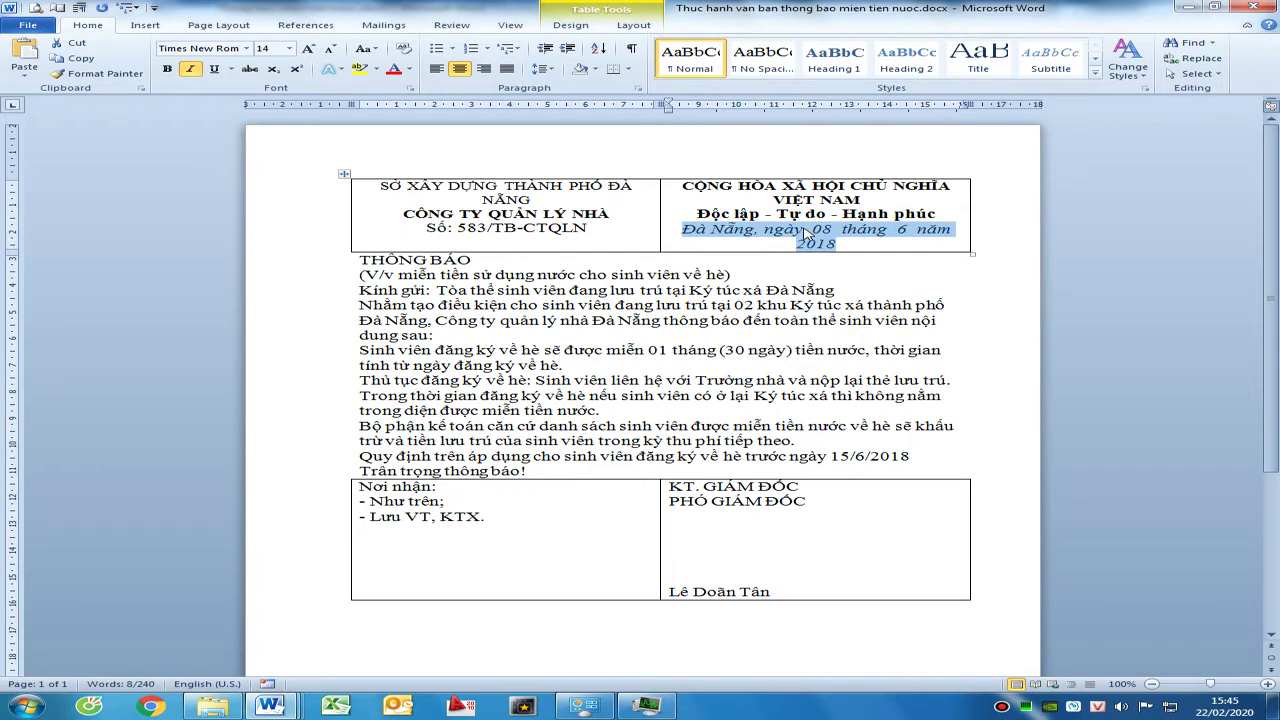
click(806, 232)
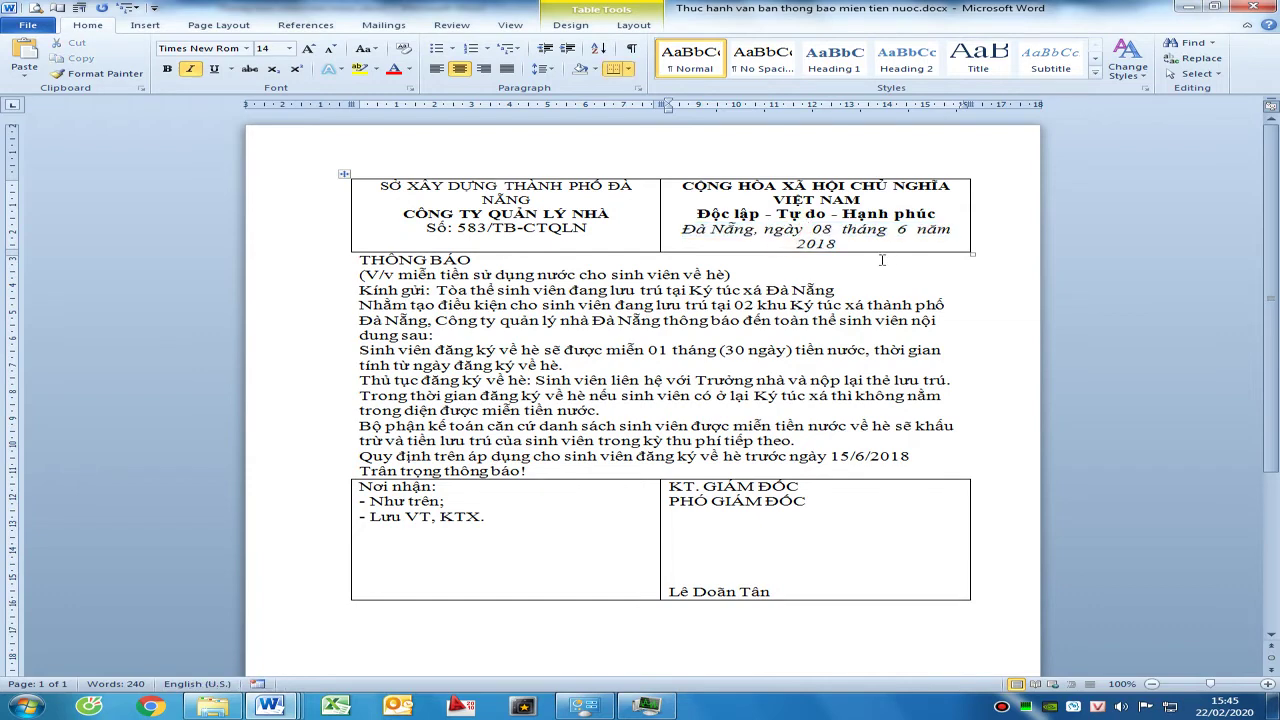
key(alt+o)
key(p)
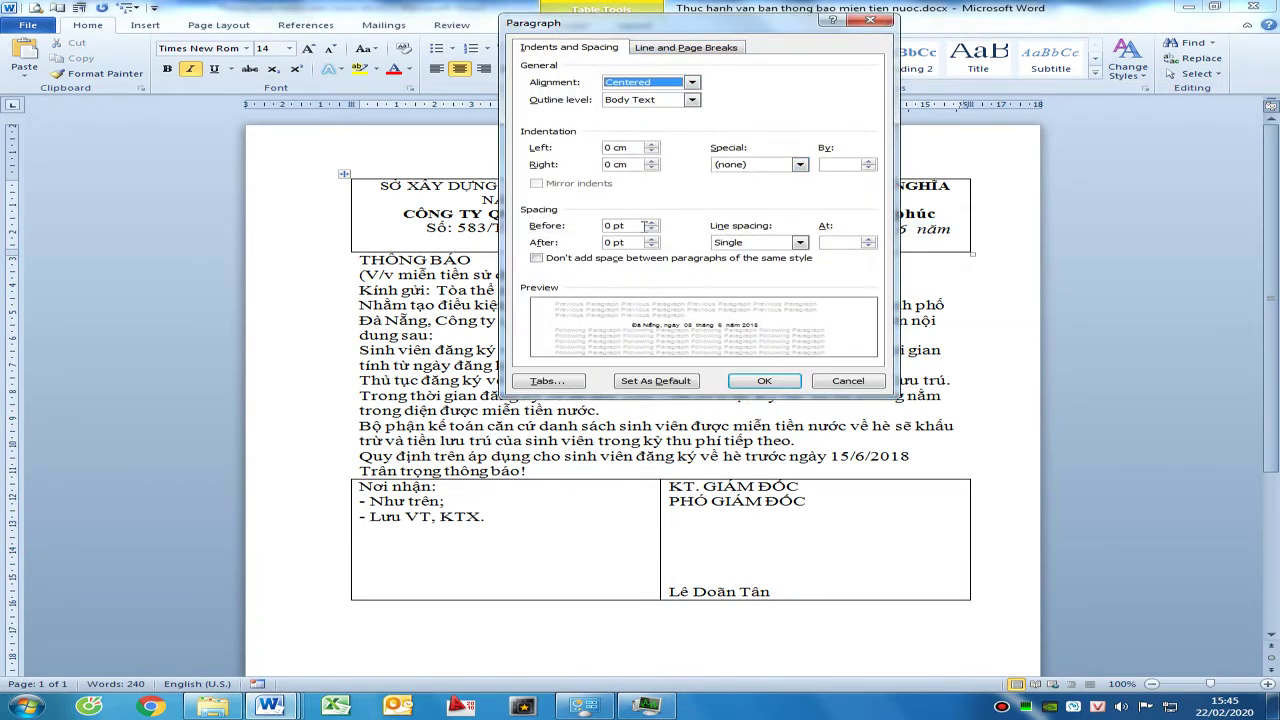
Give the date line and the 'Số: 583/TB-CTQLN' line 12 pt spacing before
click(652, 222)
click(652, 222)
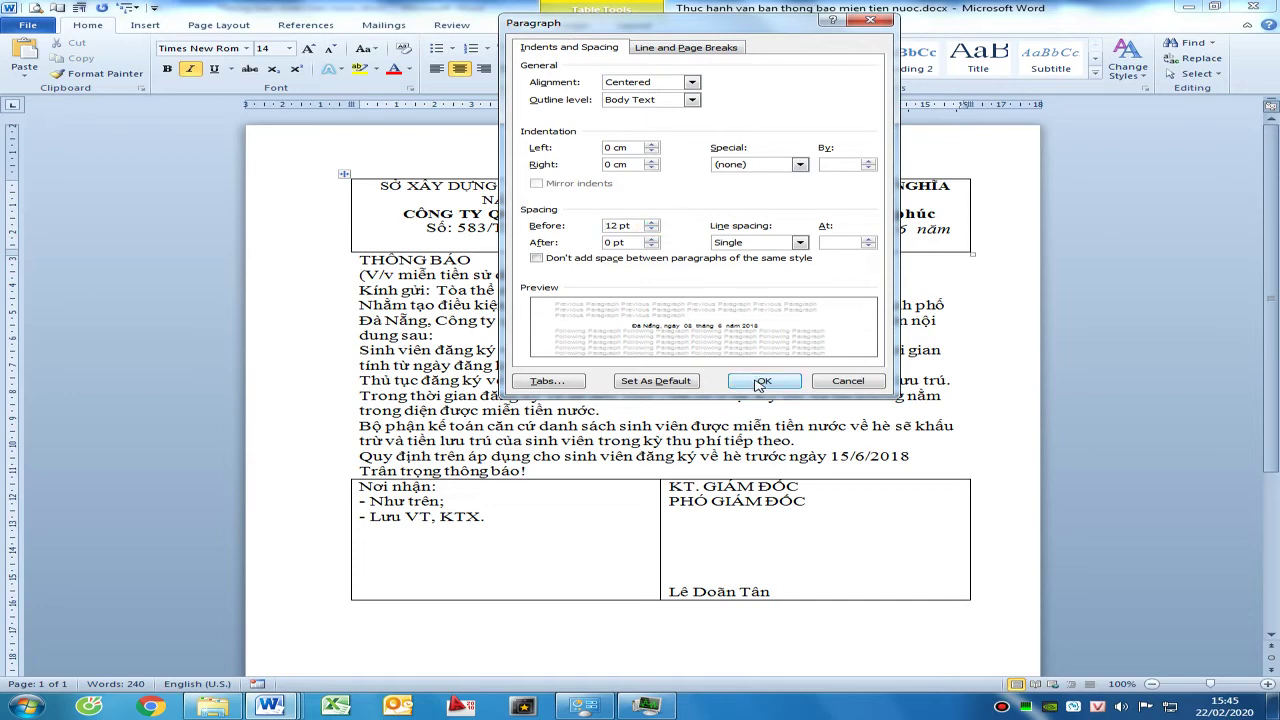
click(764, 381)
click(490, 227)
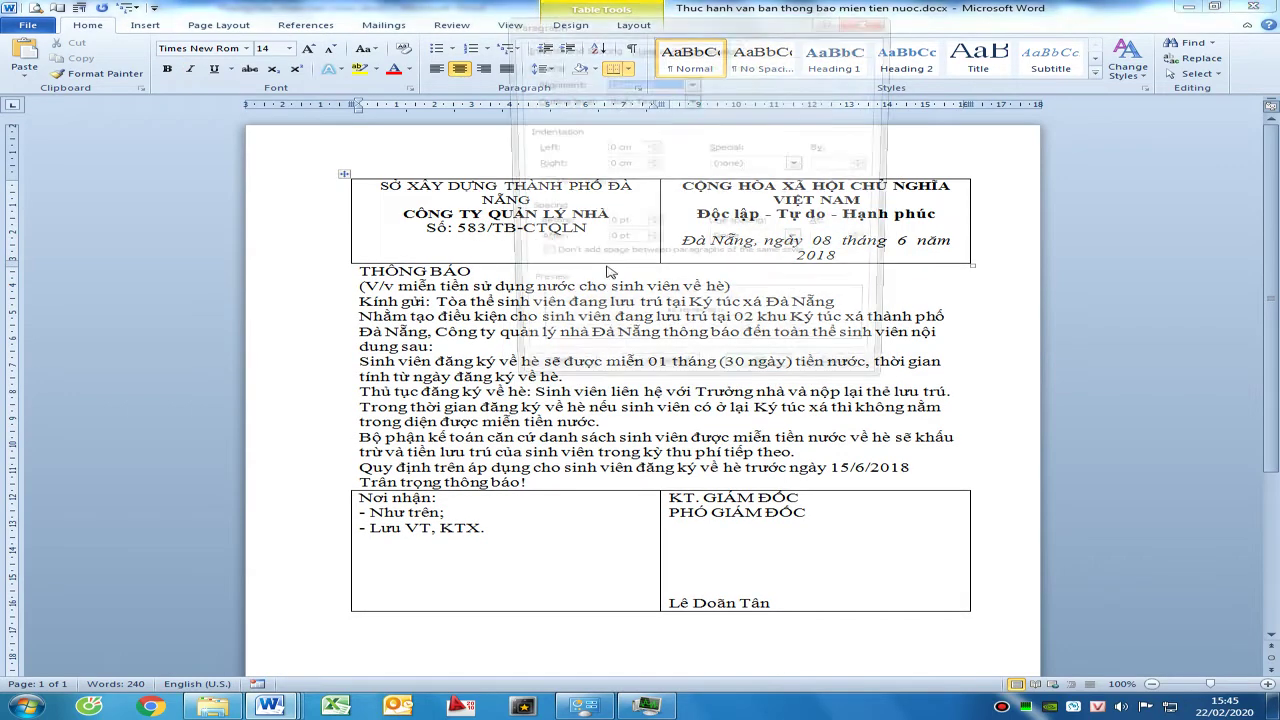
key(alt+o)
key(p)
click(651, 222)
click(651, 222)
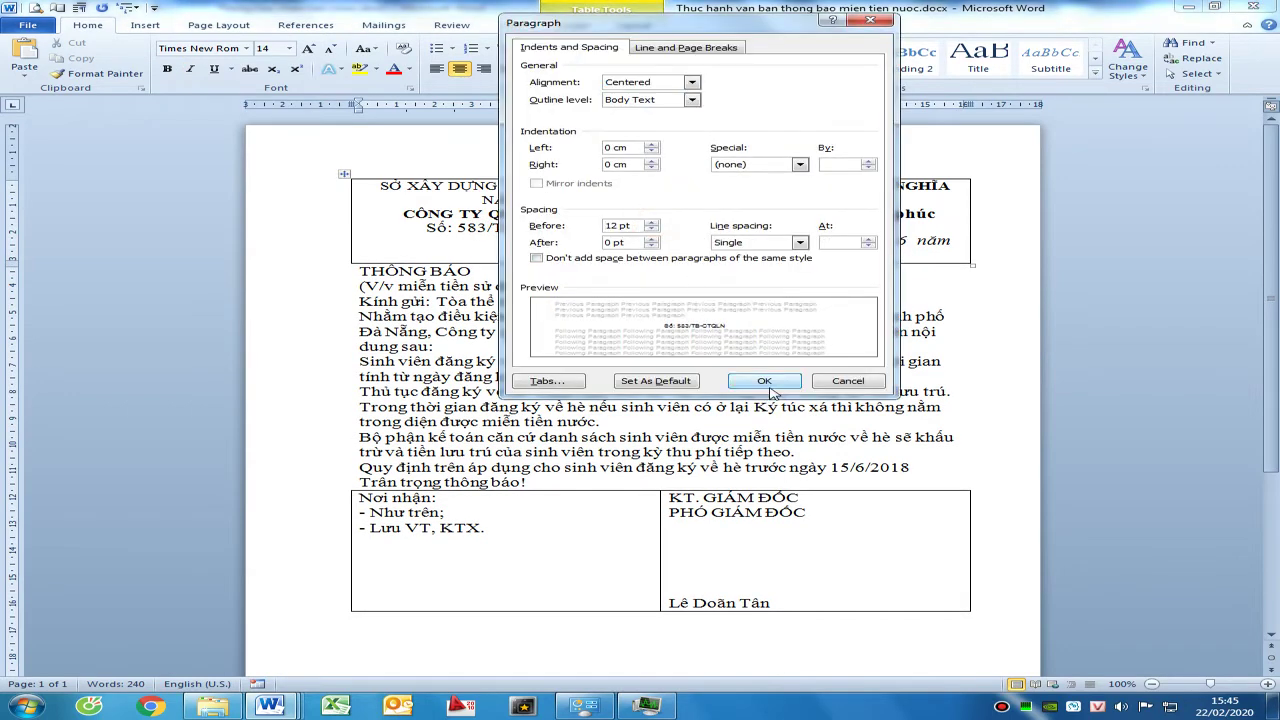
click(764, 381)
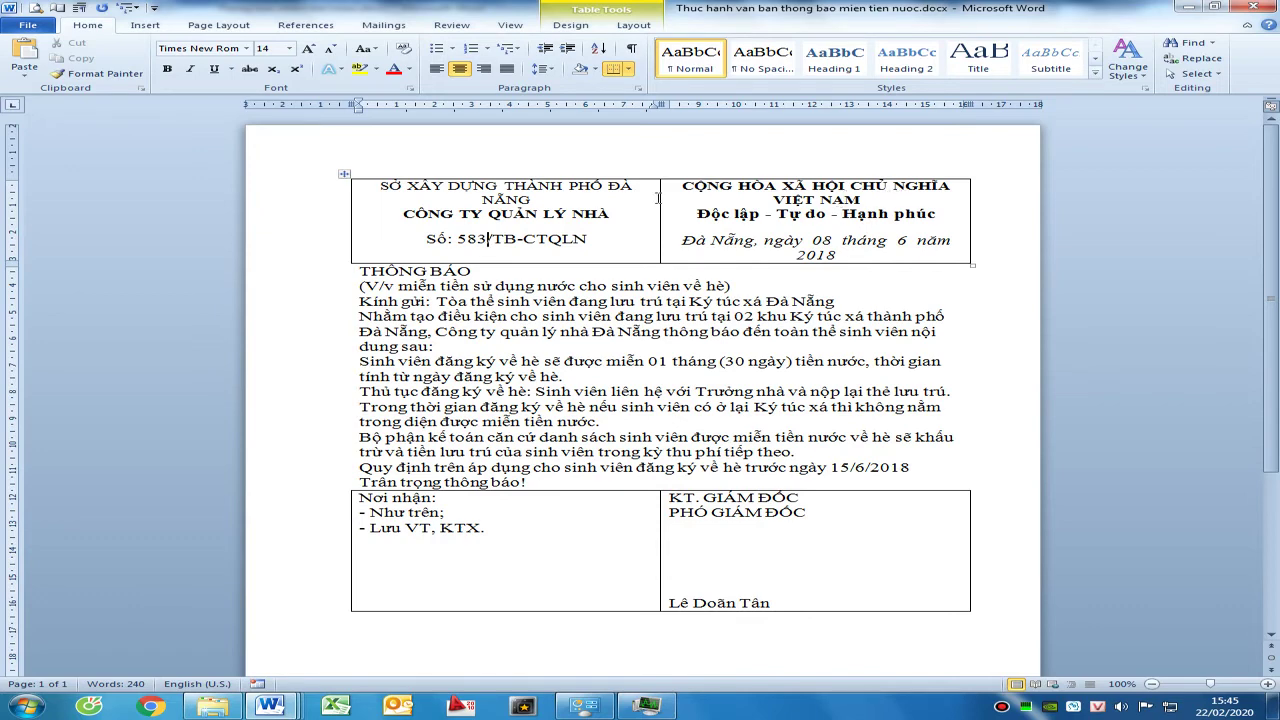
click(344, 173)
Set the header table's default left and right cell margins to 0,1 cm in Table Properties
right_click(418, 197)
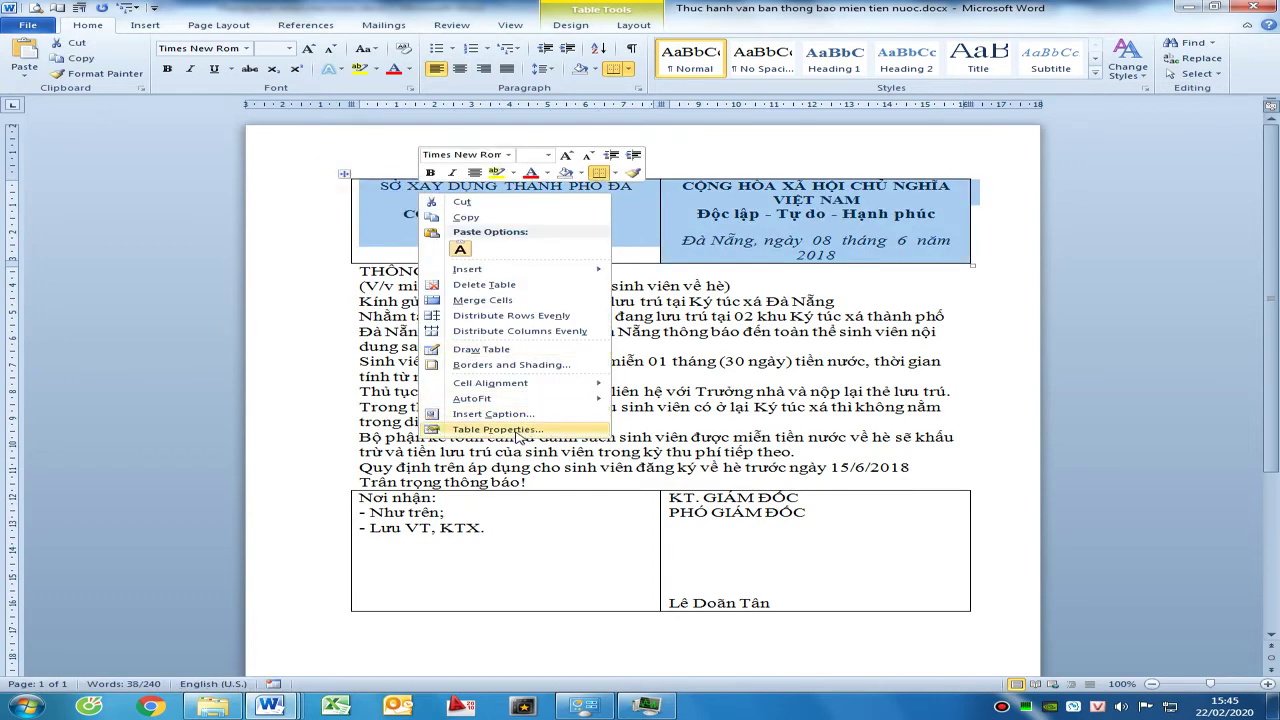
click(512, 430)
click(846, 428)
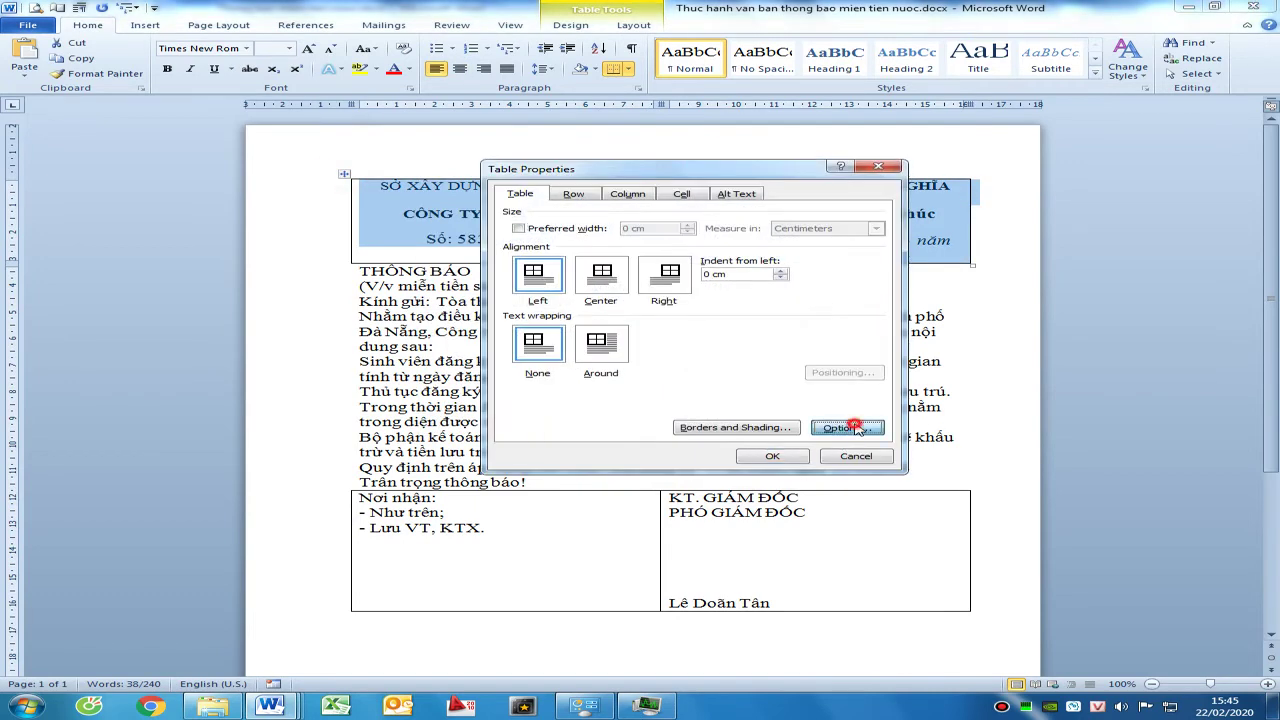
click(757, 304)
click(758, 303)
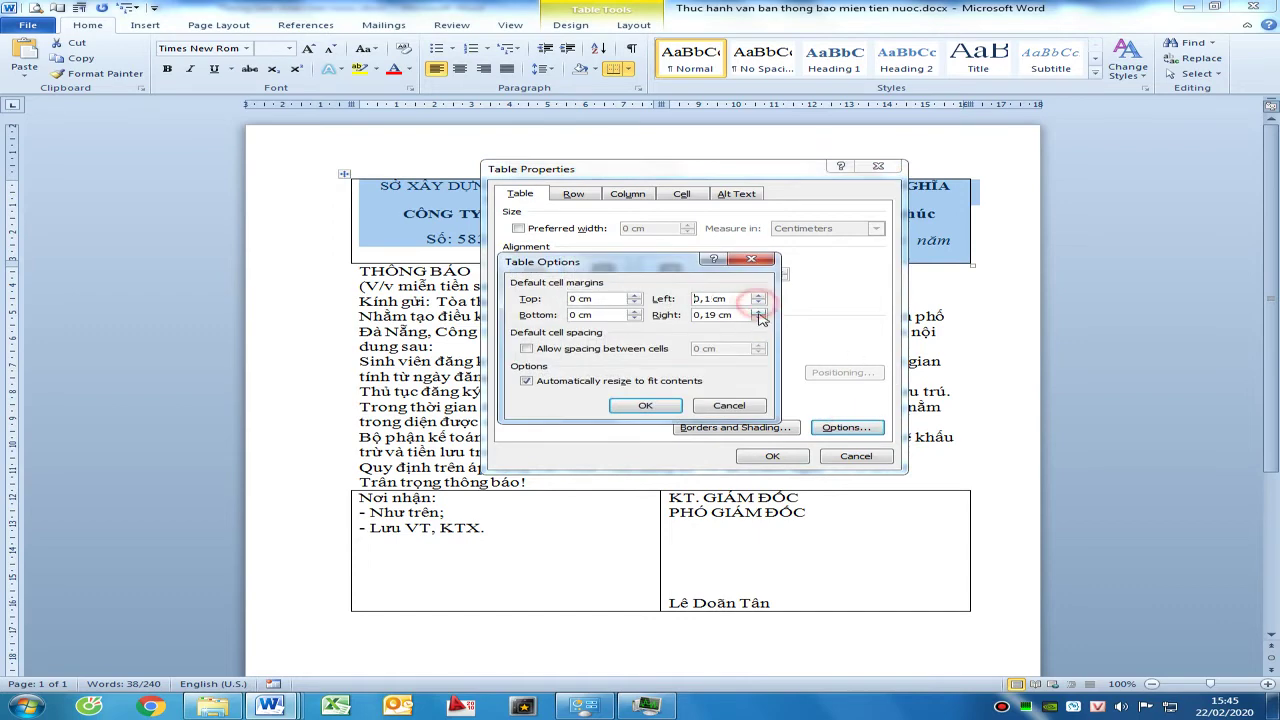
click(758, 319)
click(655, 411)
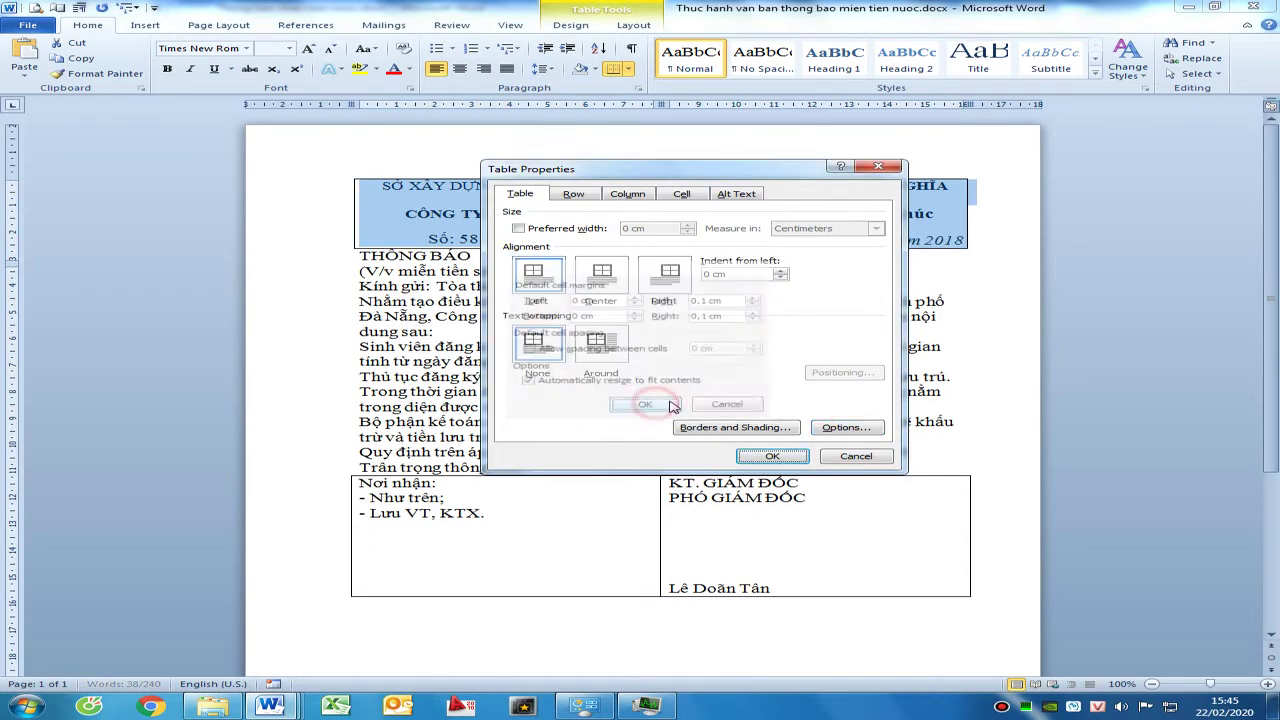
click(771, 457)
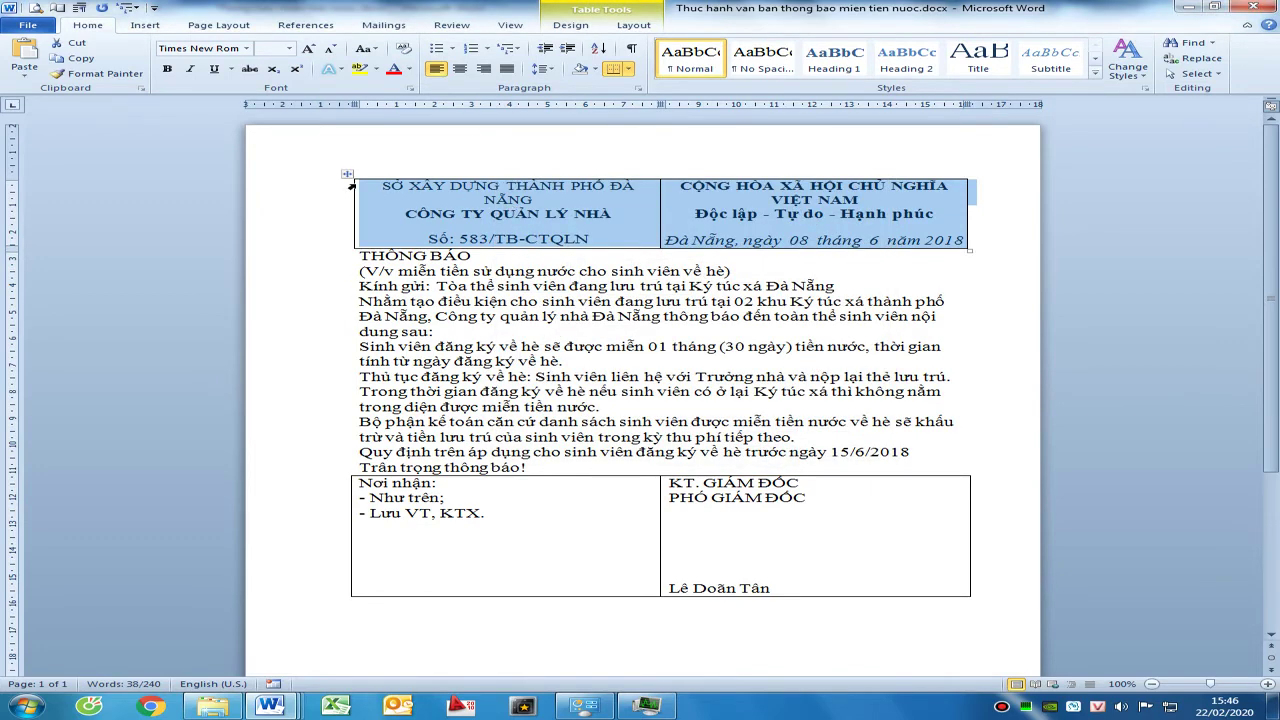
Condense the character spacing of the left cell's agency heading lines by 1 pt
click(495, 208)
drag(620, 213, 384, 186)
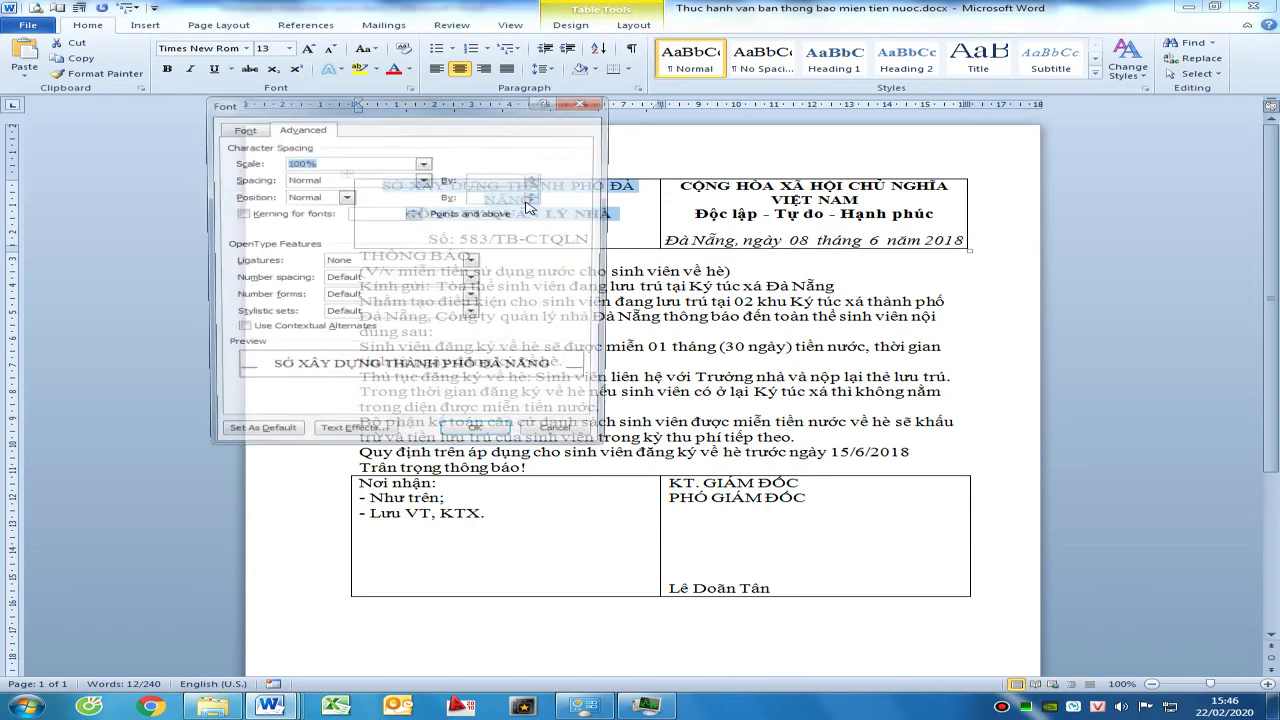
key(ctrl+d)
drag(287, 108, 562, 152)
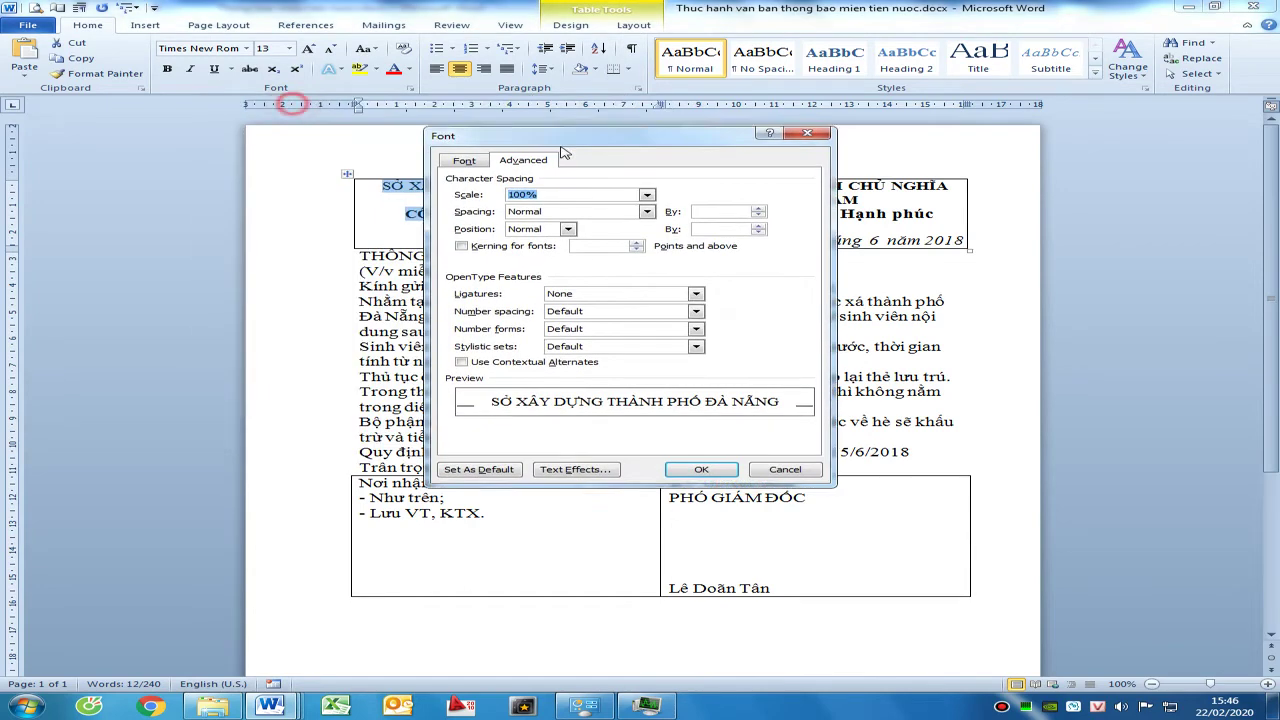
click(568, 171)
click(514, 173)
click(575, 172)
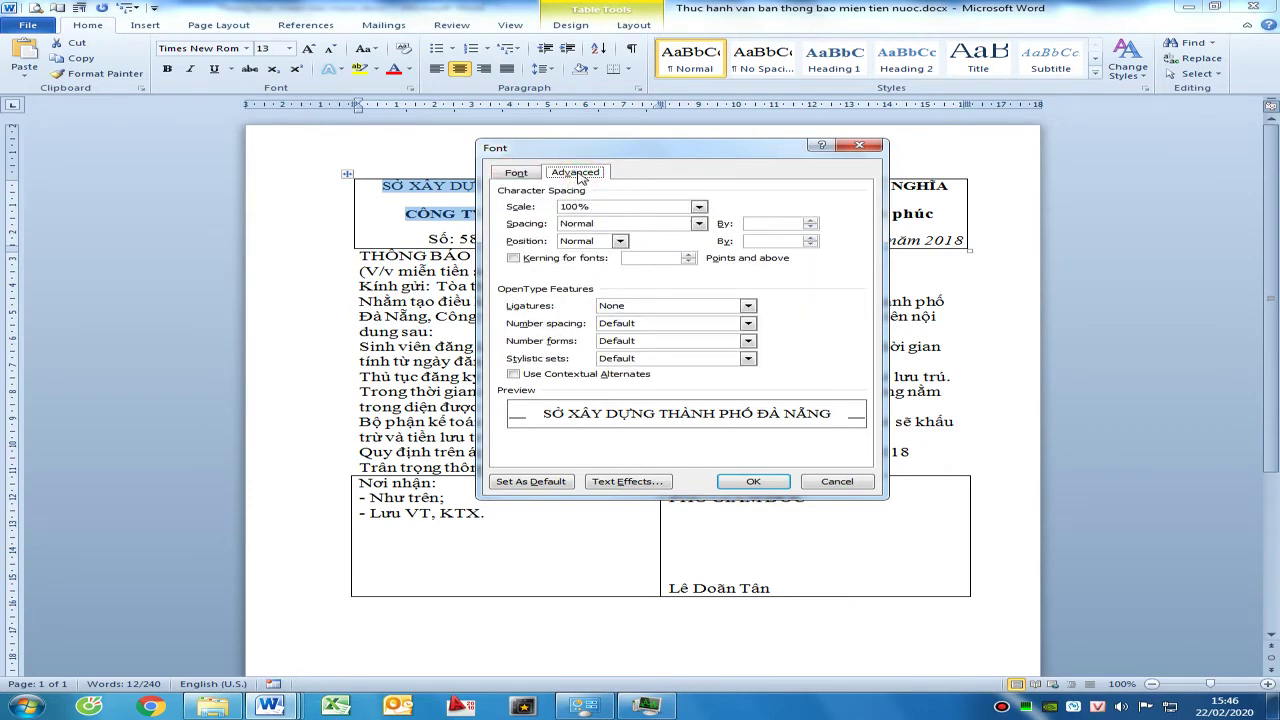
click(665, 224)
click(598, 259)
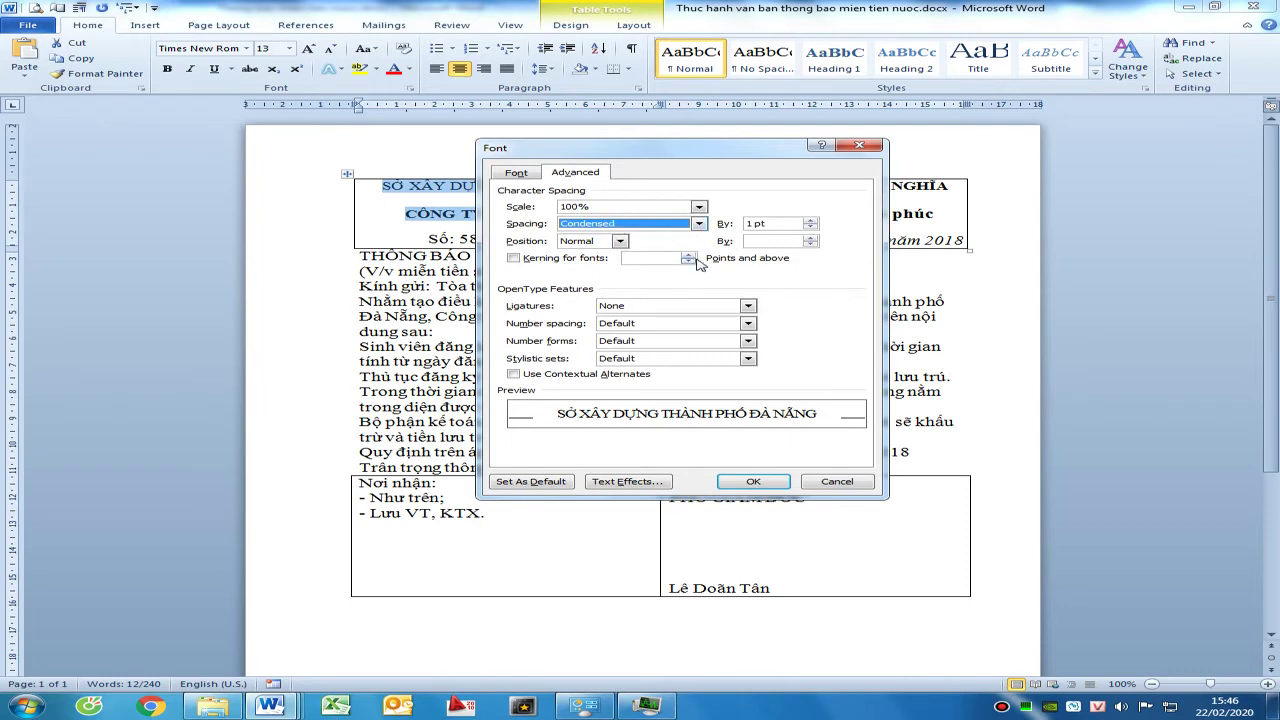
click(753, 481)
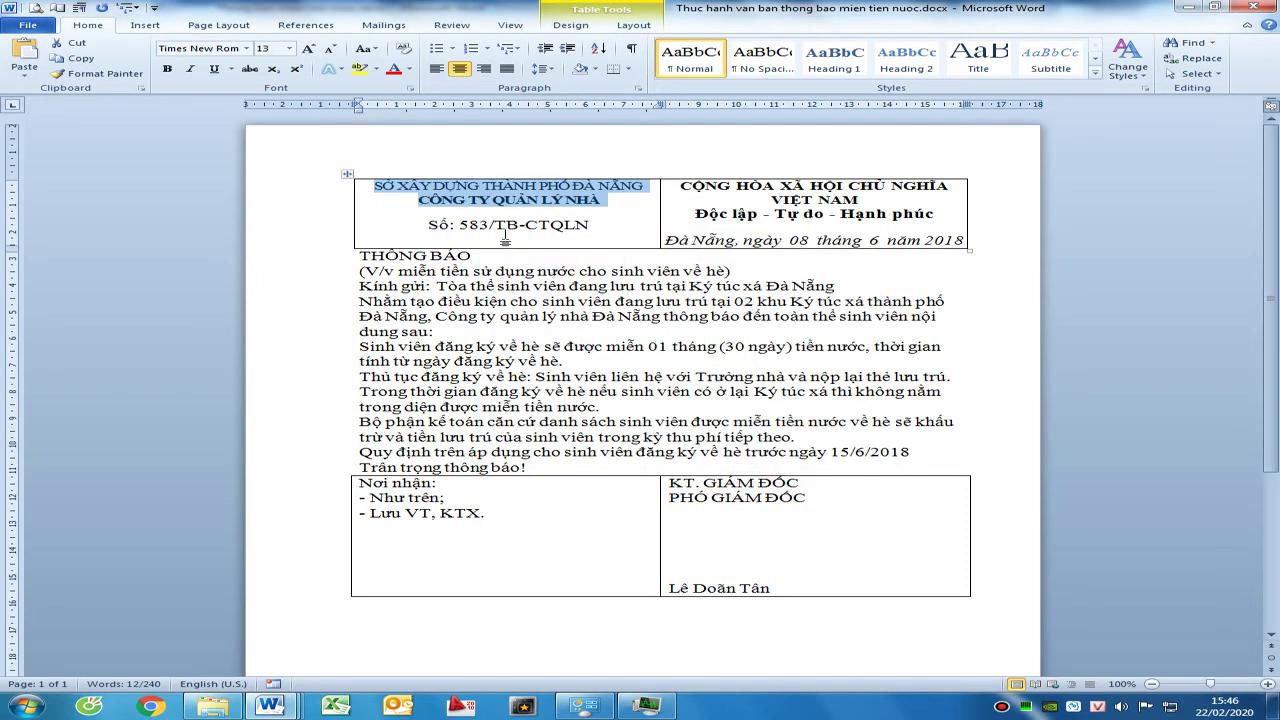
Condense 'CỘNG HÒA XÃ HỘI CHỦ NGHĨA VIỆT NAM' by 1 pt
drag(897, 205, 680, 185)
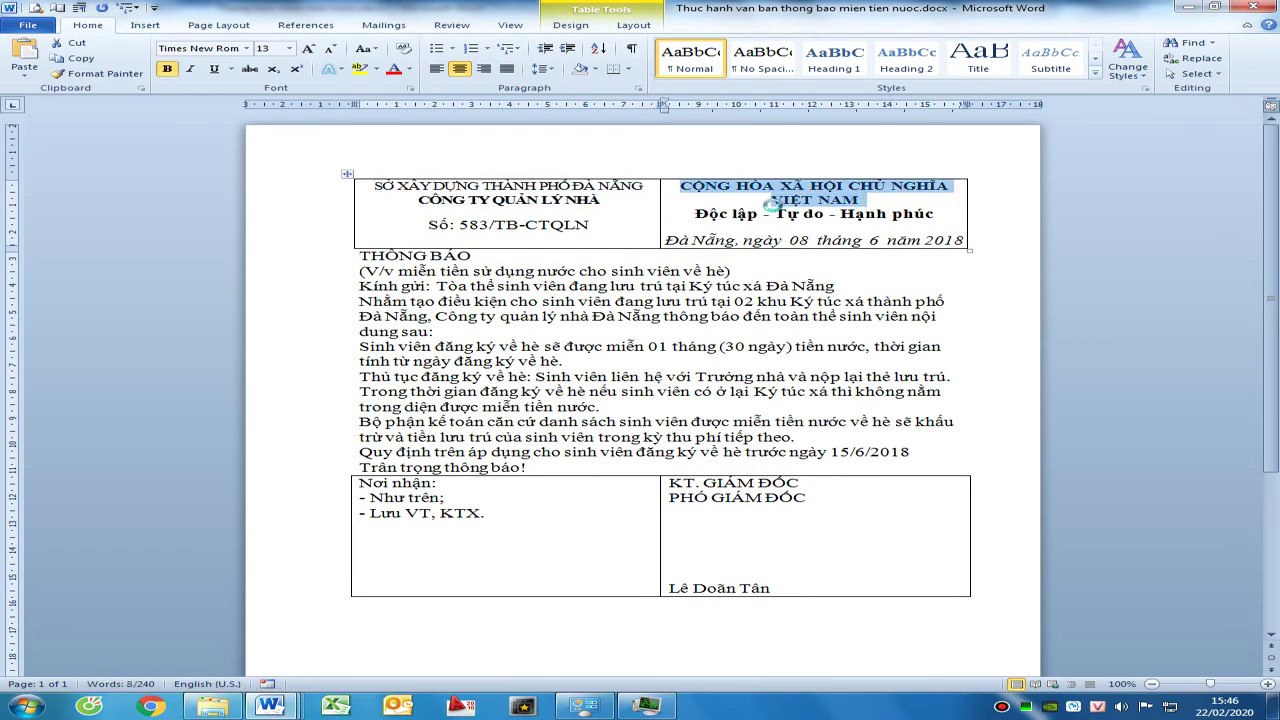
key(ctrl+d)
click(510, 174)
click(578, 174)
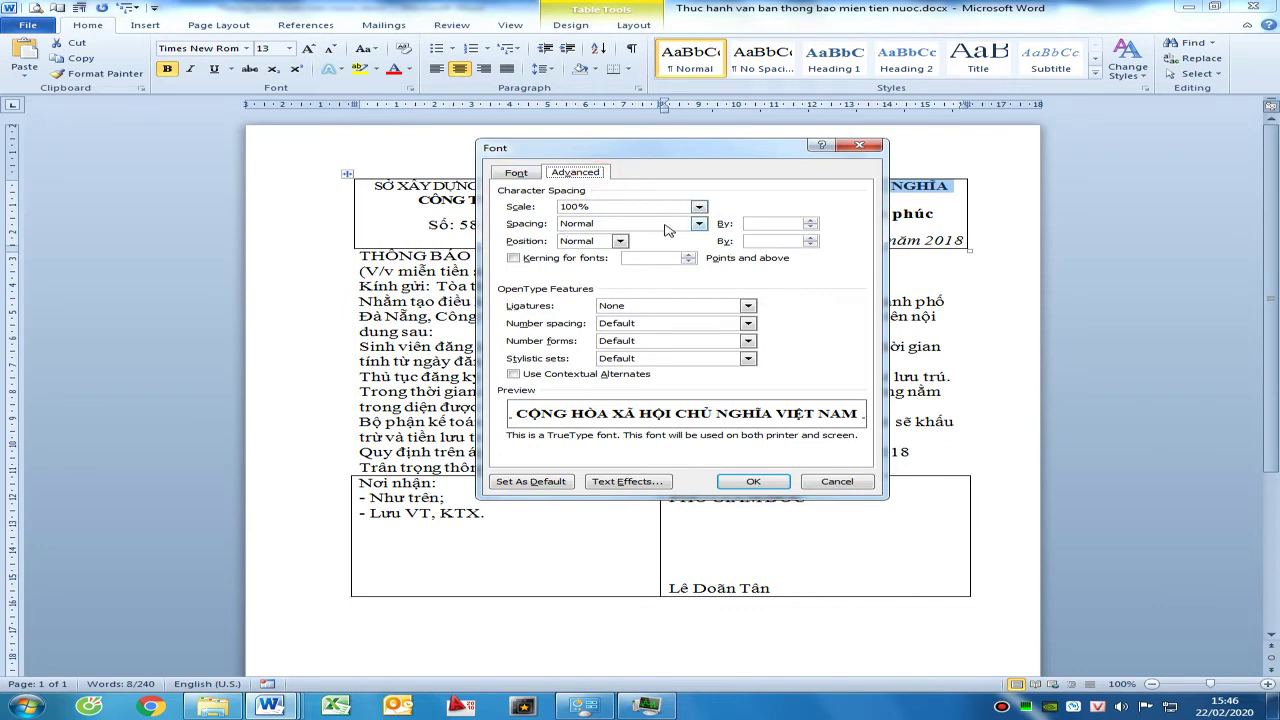
click(665, 224)
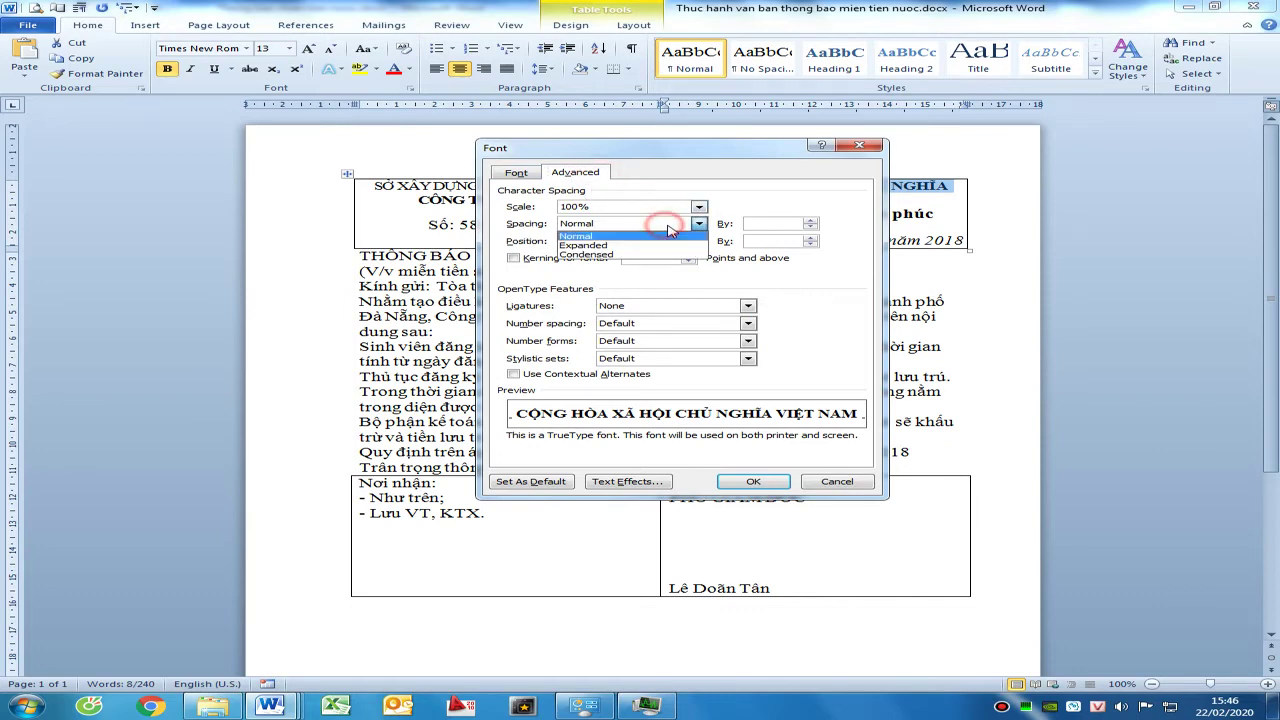
click(617, 256)
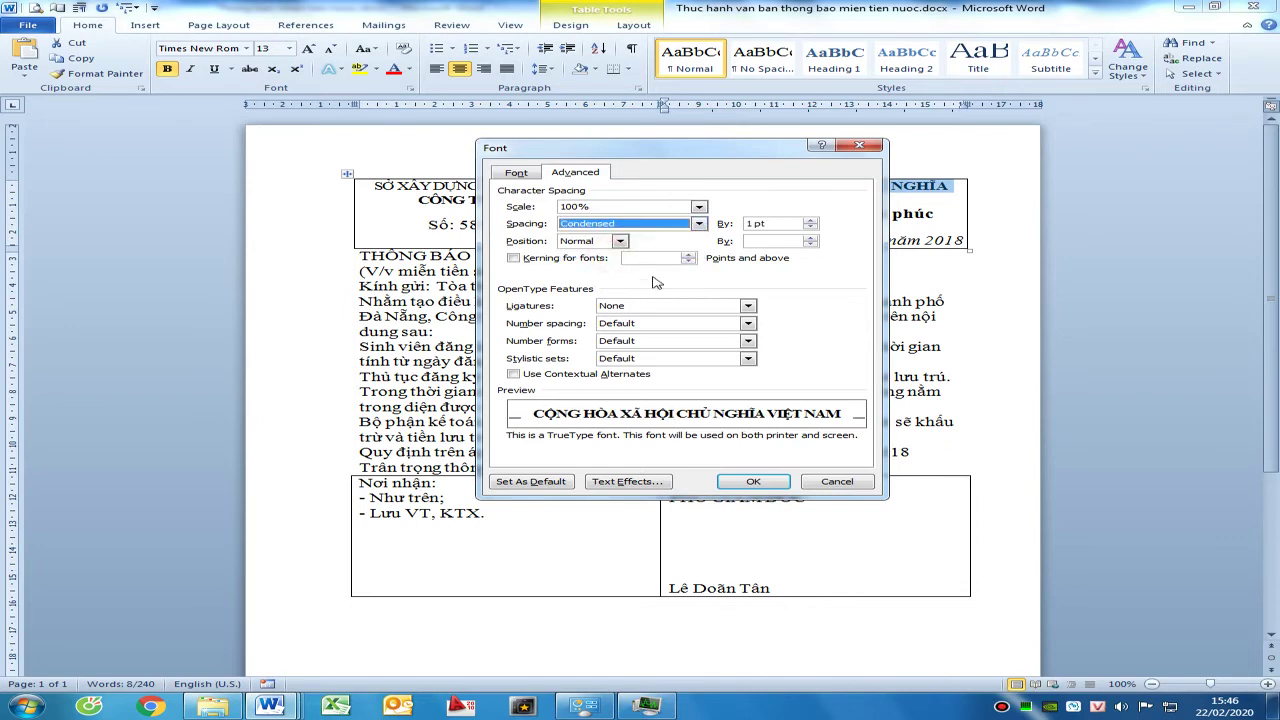
click(760, 483)
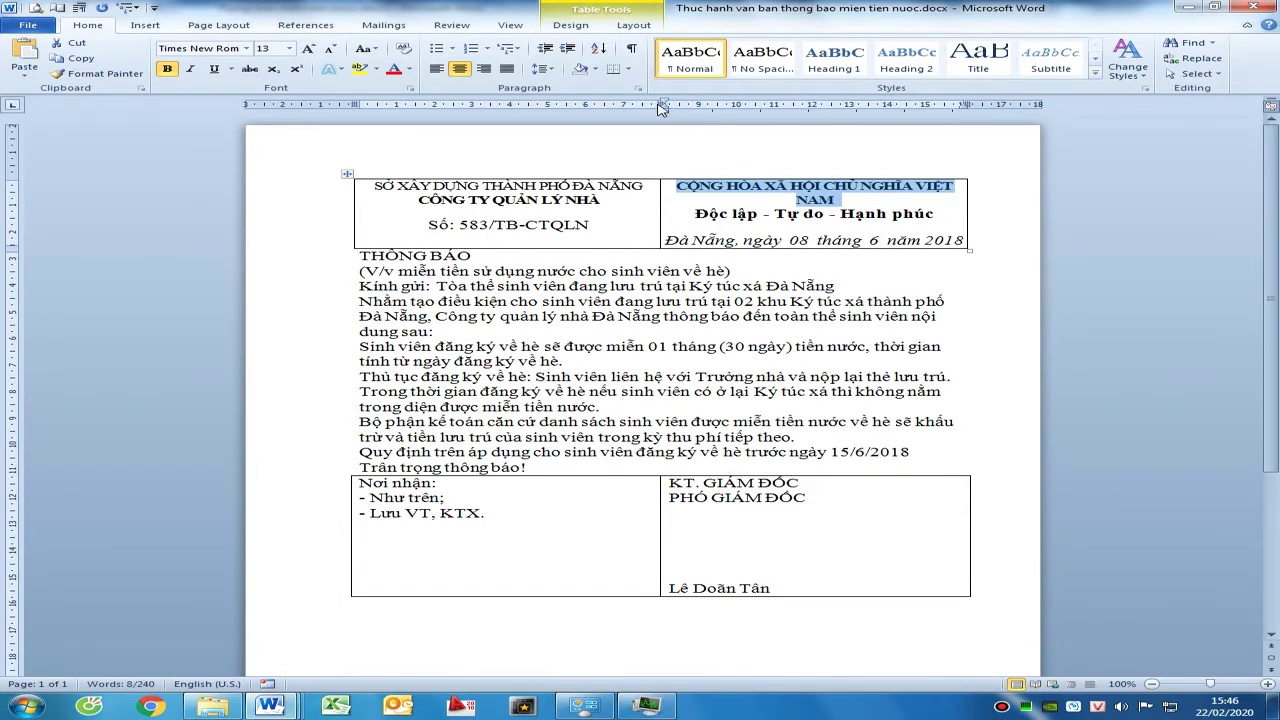
Shift the header table's column divider left on the ruler
drag(659, 104, 642, 104)
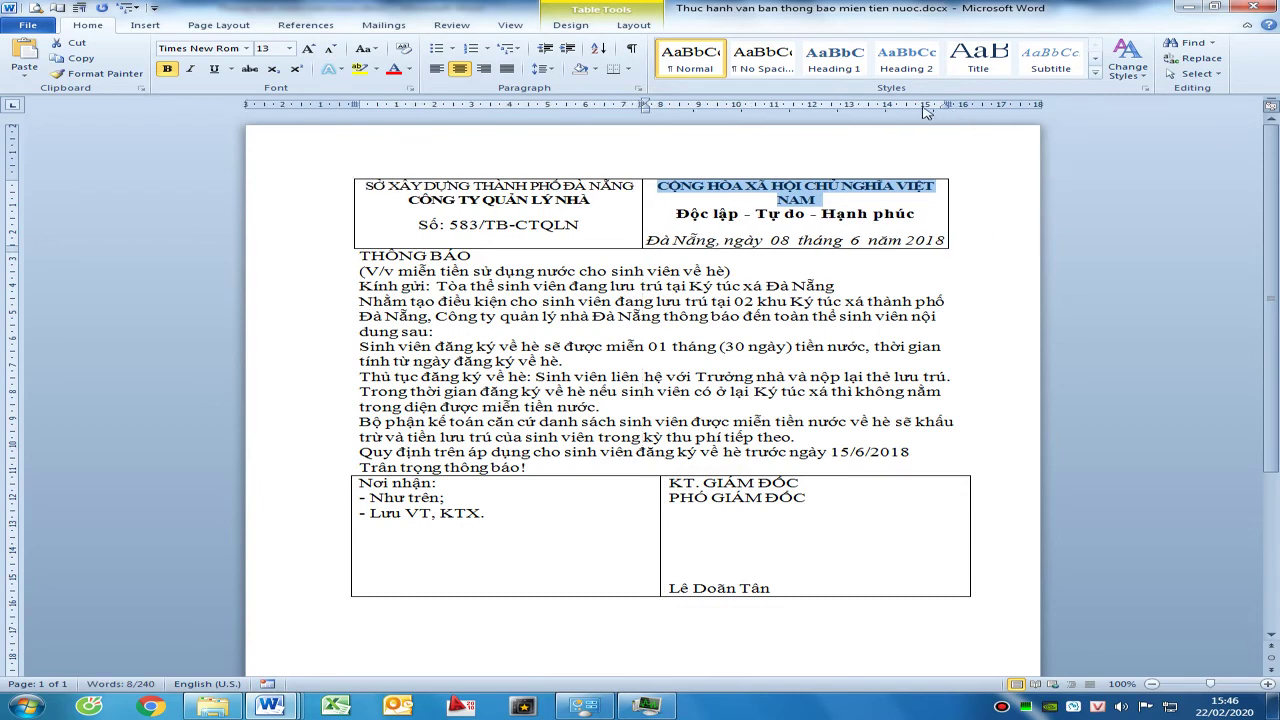
click(347, 176)
right_click(347, 176)
mouse_move(402, 381)
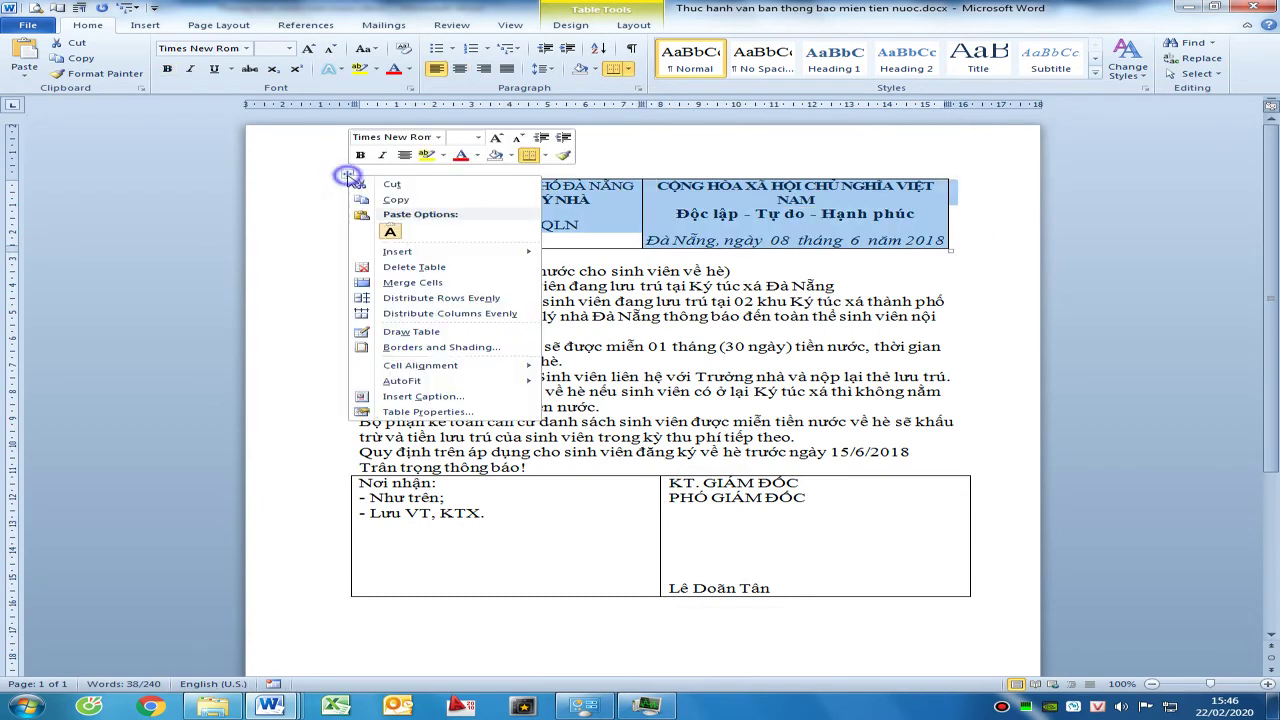
AutoFit the header table to the window and shift its column divider left so the motto fits on one line
click(608, 400)
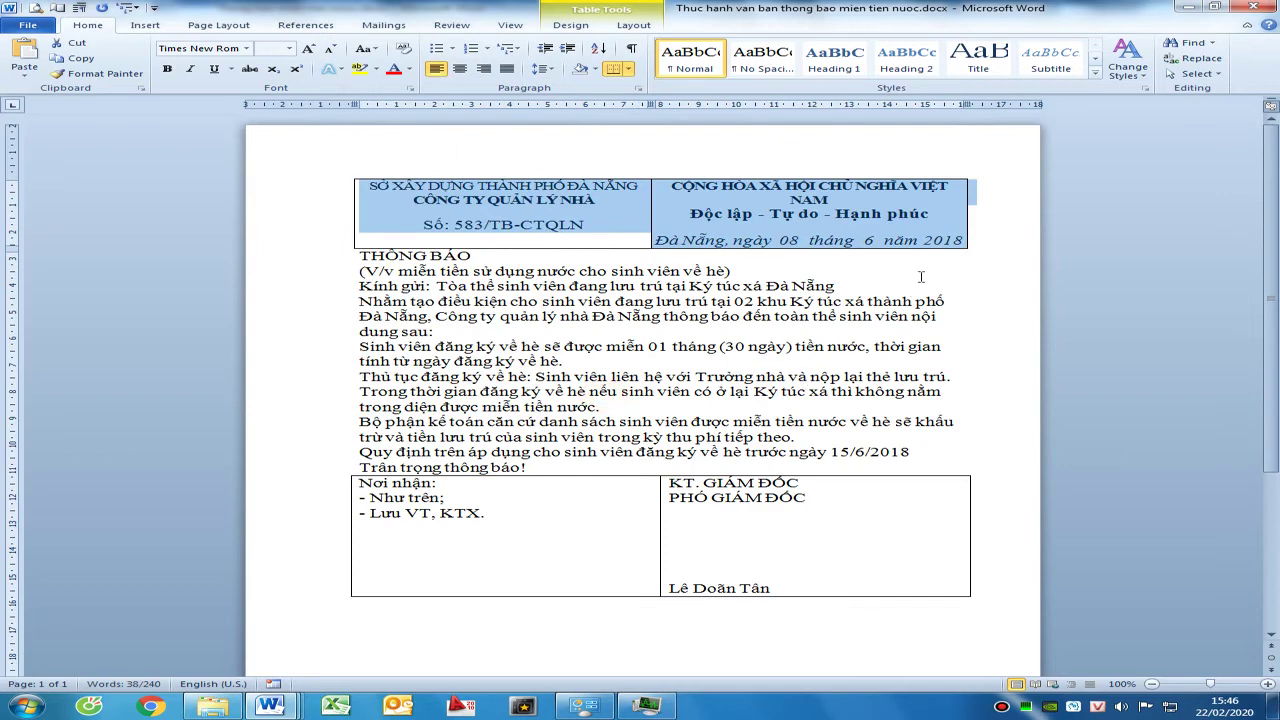
click(670, 187)
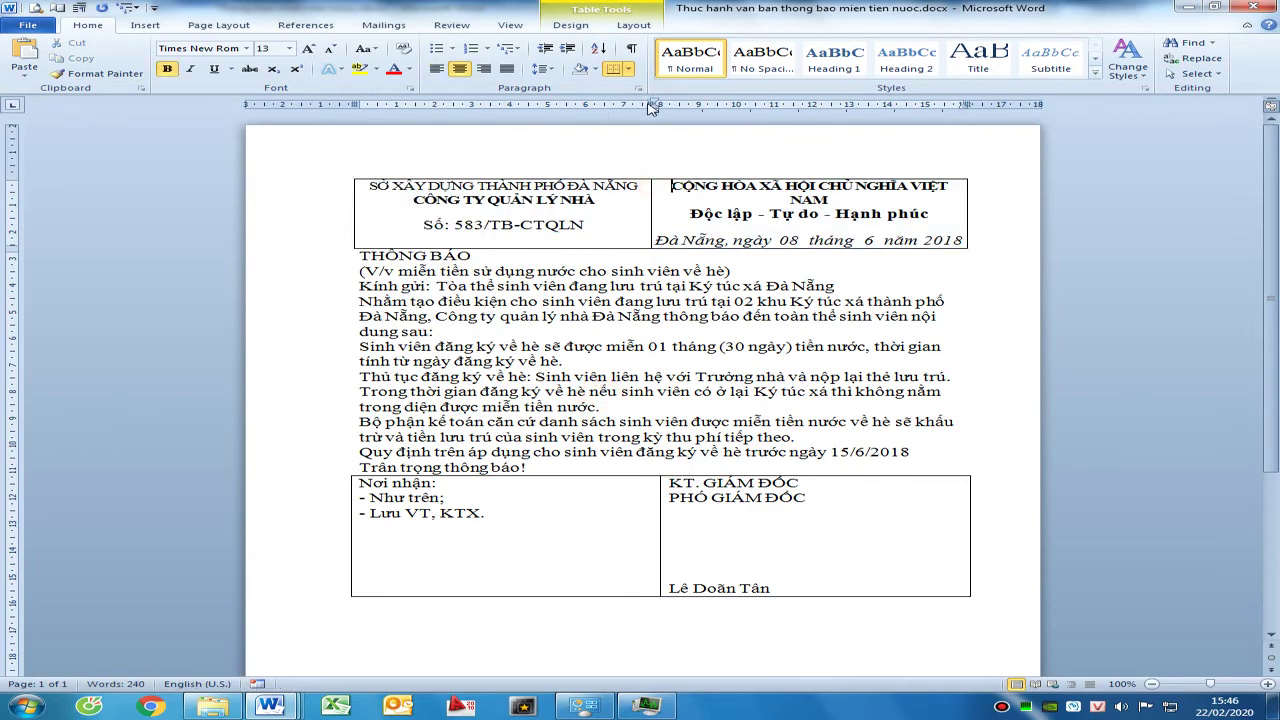
drag(651, 105, 635, 103)
click(345, 174)
mouse_move(650, 212)
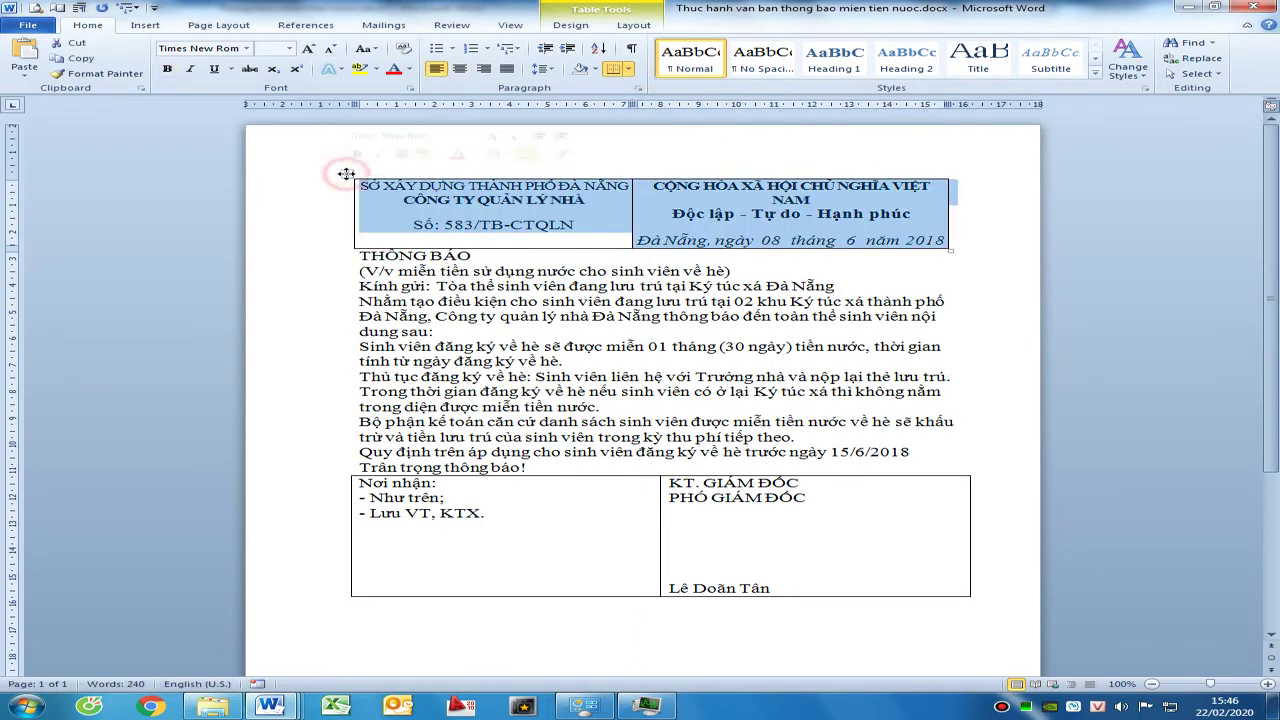
right_click(345, 174)
click(588, 393)
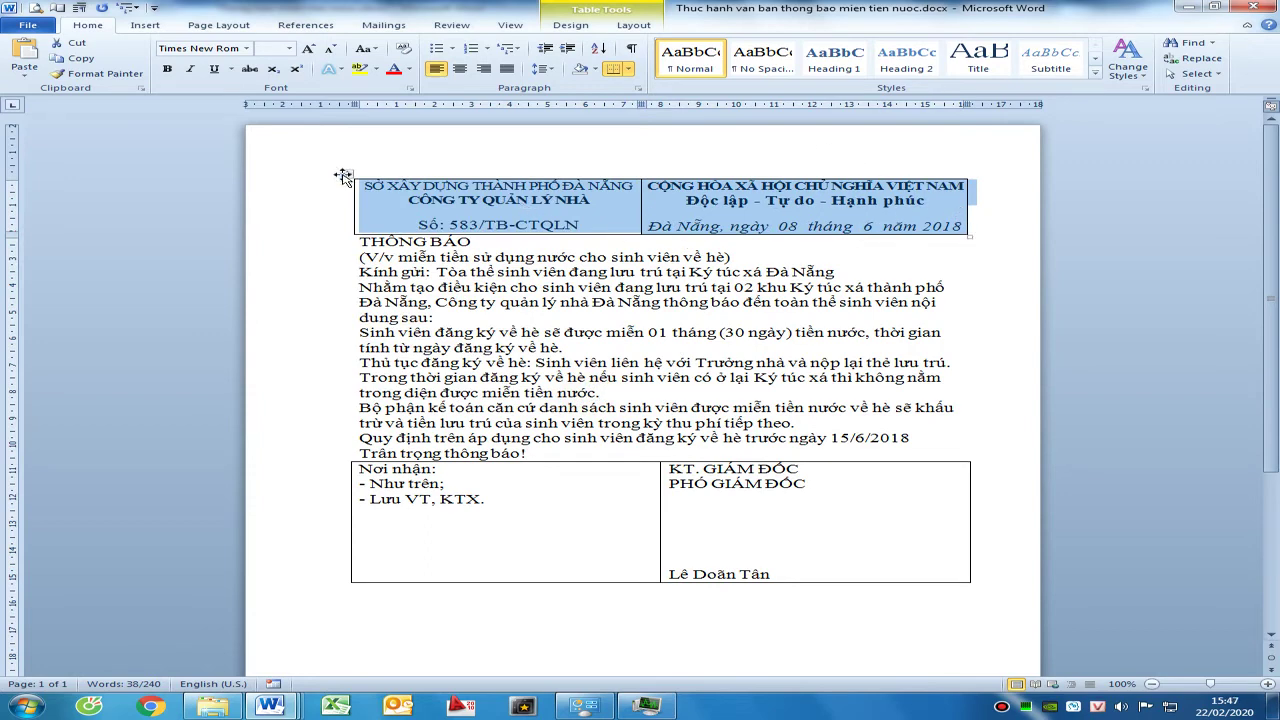
Set the header table to No Border
click(90, 26)
click(628, 69)
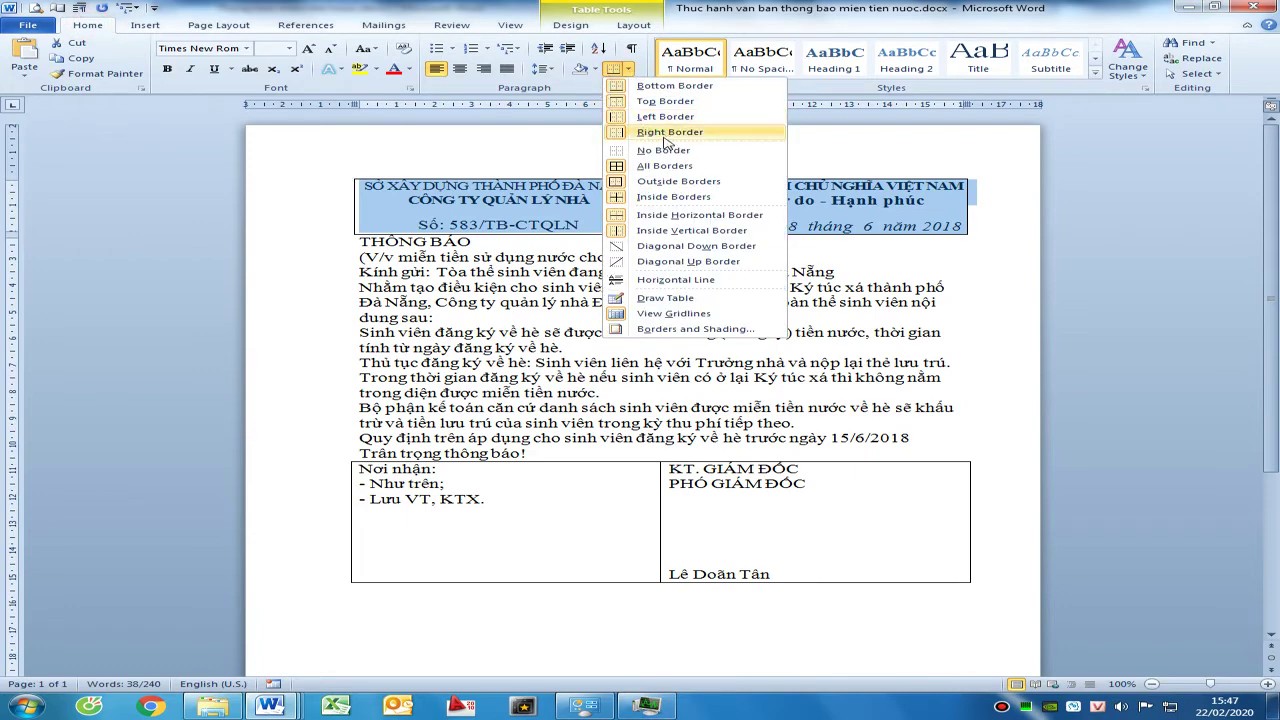
click(663, 150)
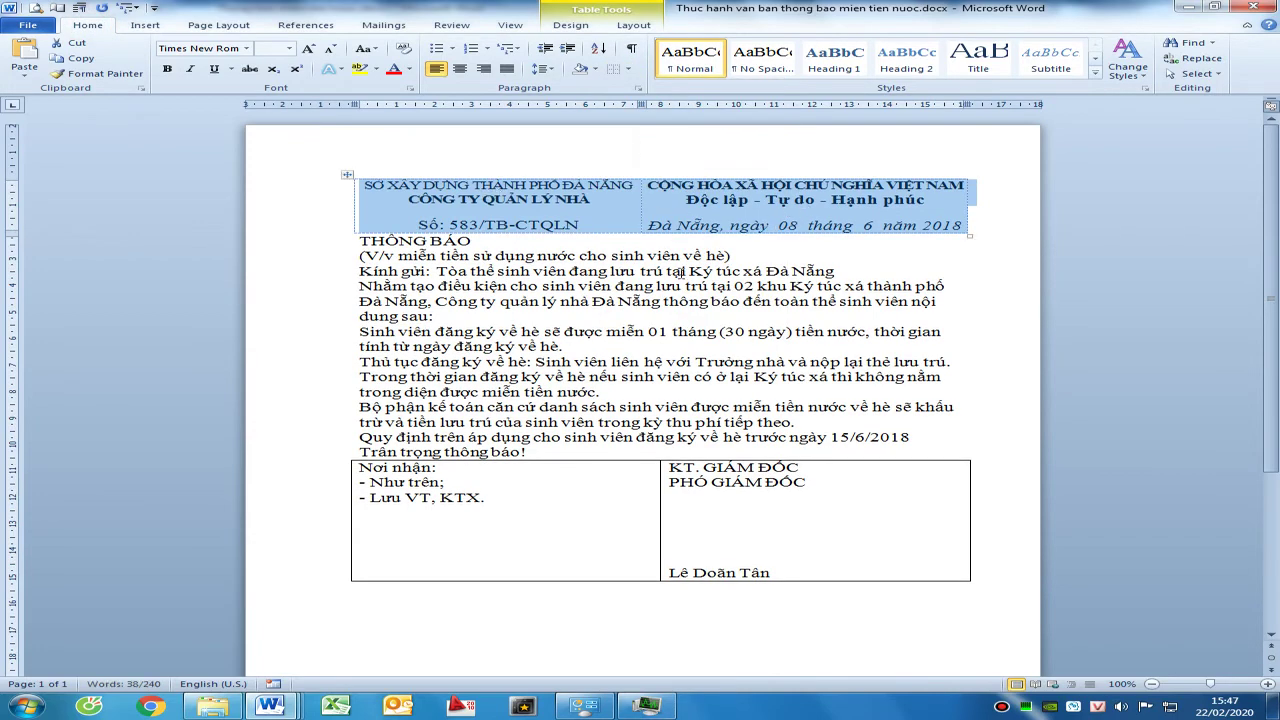
click(684, 271)
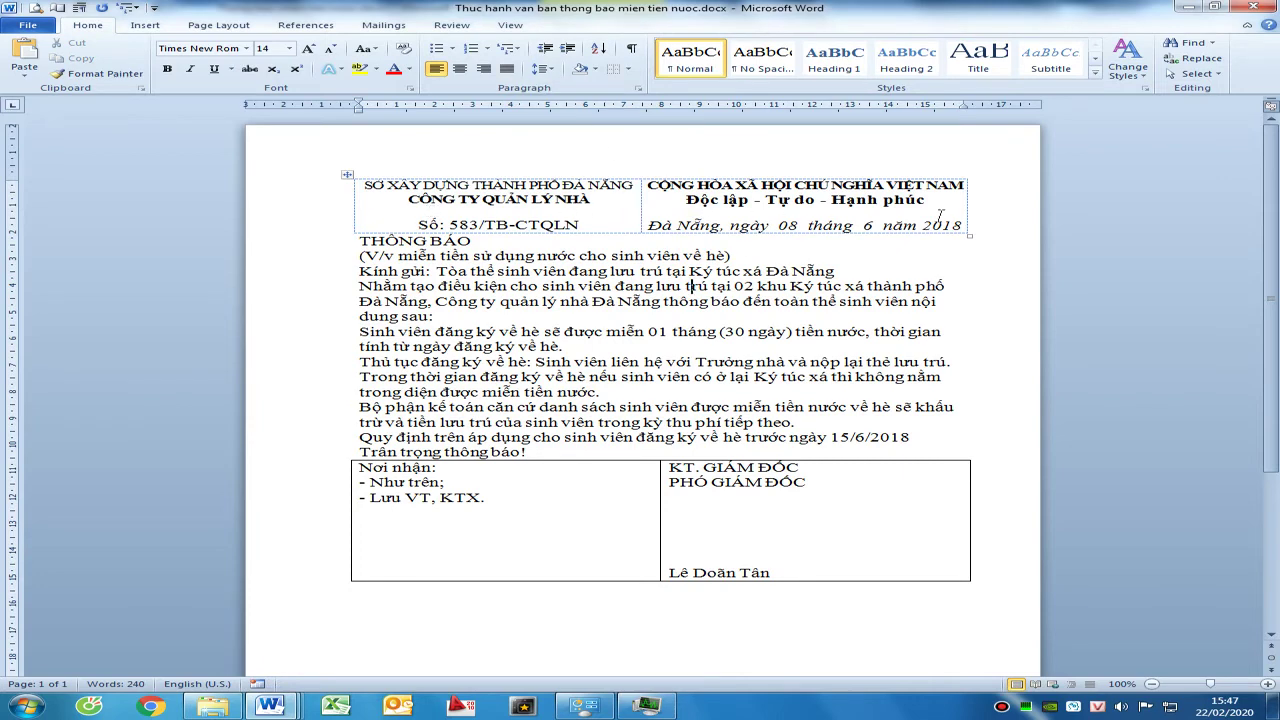
Draw a short straight line under 'CÔNG TY QUẢN LÝ NHÀ' and set its outline colour
click(145, 25)
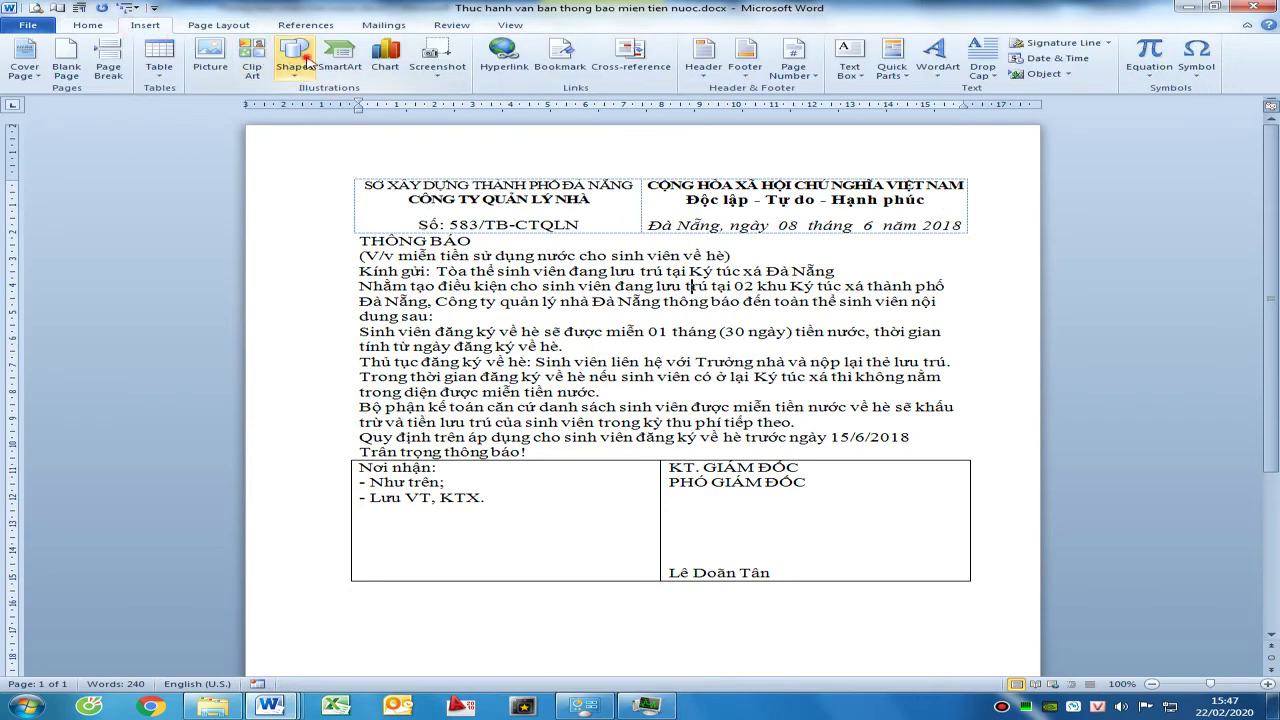
click(295, 62)
click(290, 145)
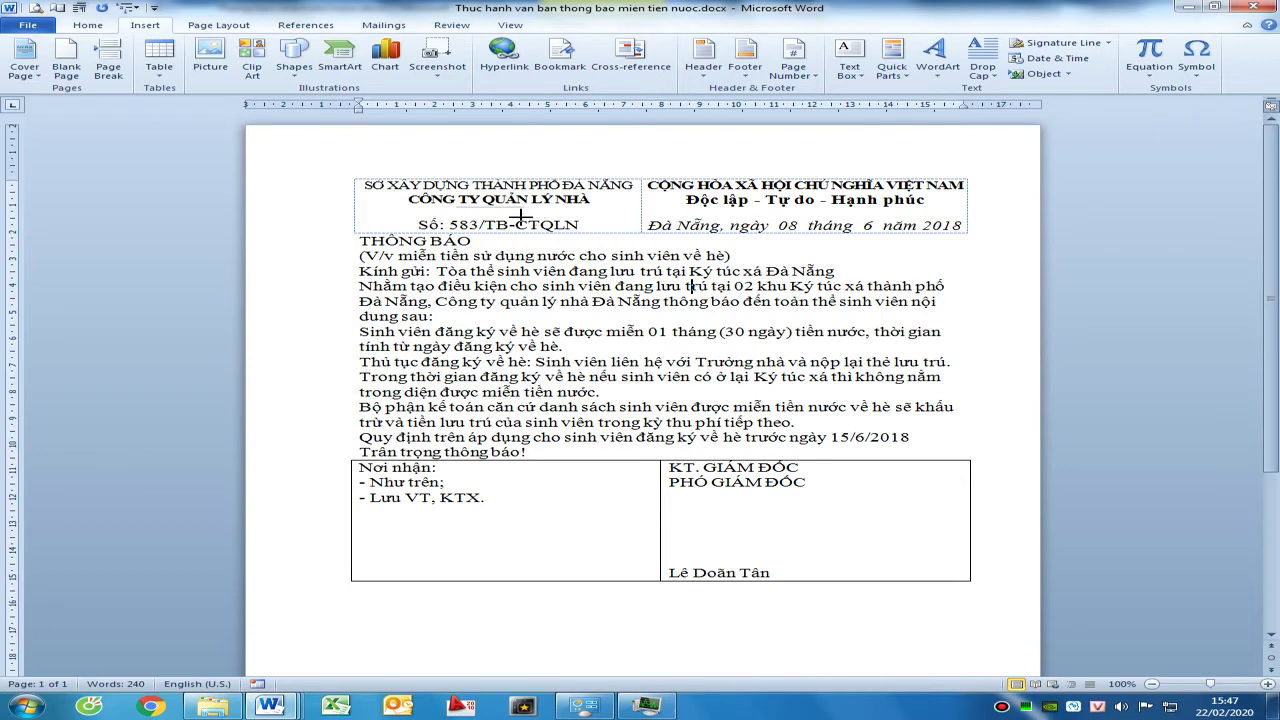
drag(522, 207, 453, 207)
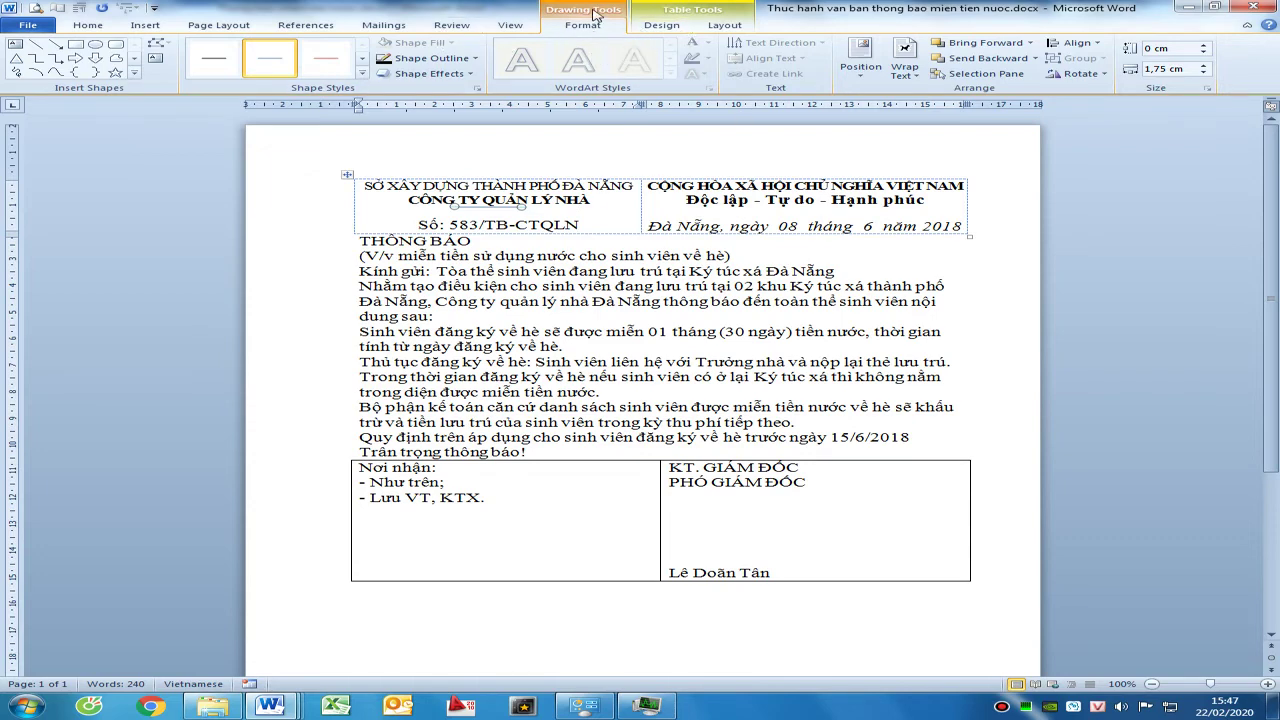
click(452, 62)
click(402, 88)
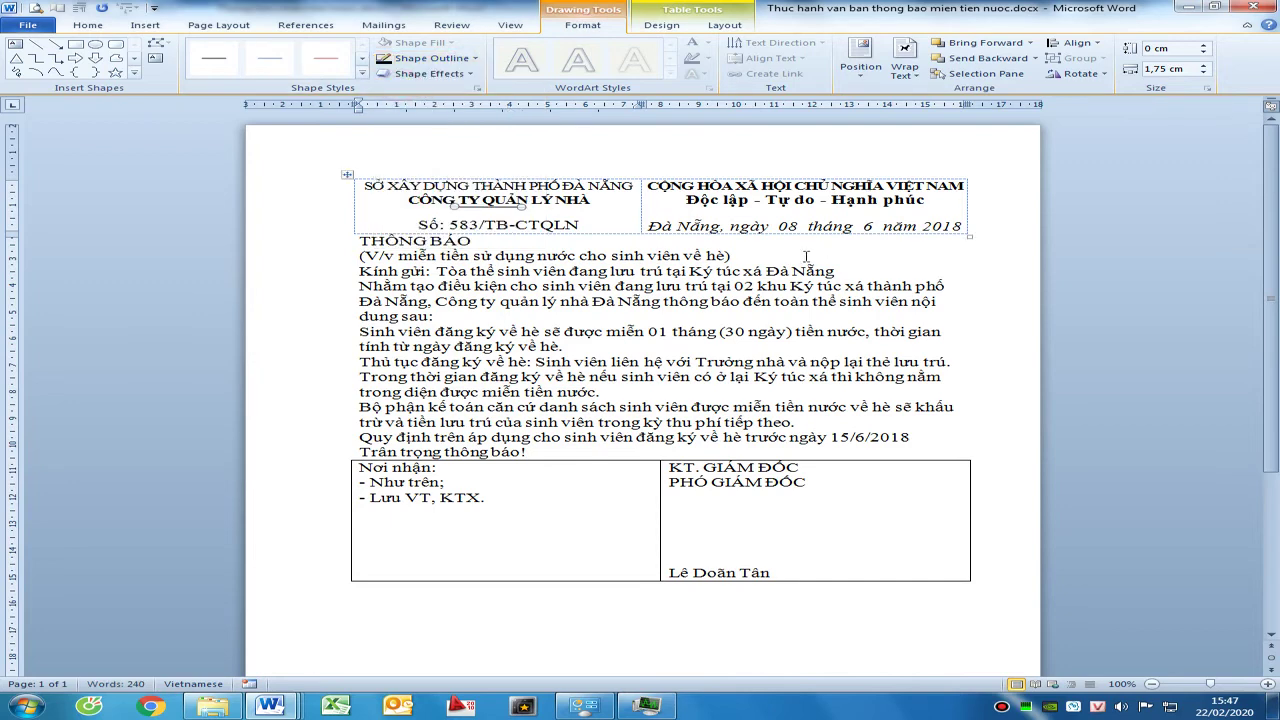
Draw a black line under the 'Độc lập - Tự do - Hạnh phúc' motto
click(145, 25)
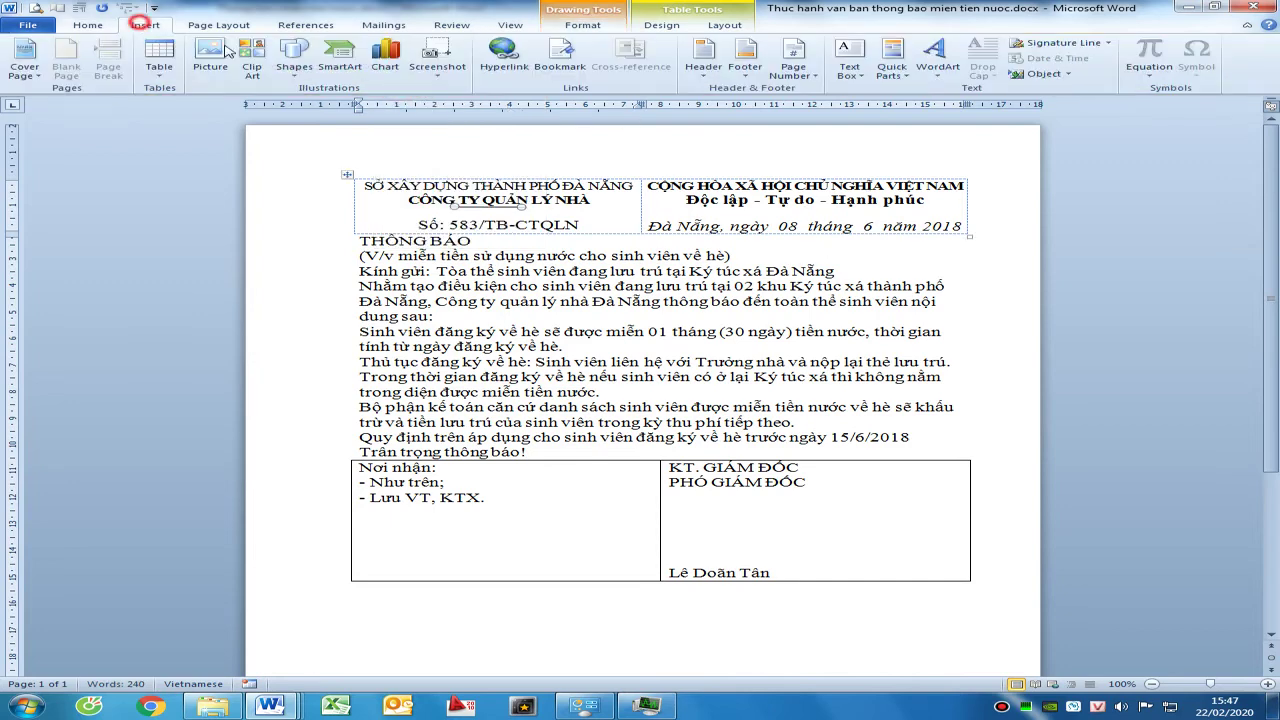
click(305, 68)
click(286, 143)
drag(692, 209, 893, 231)
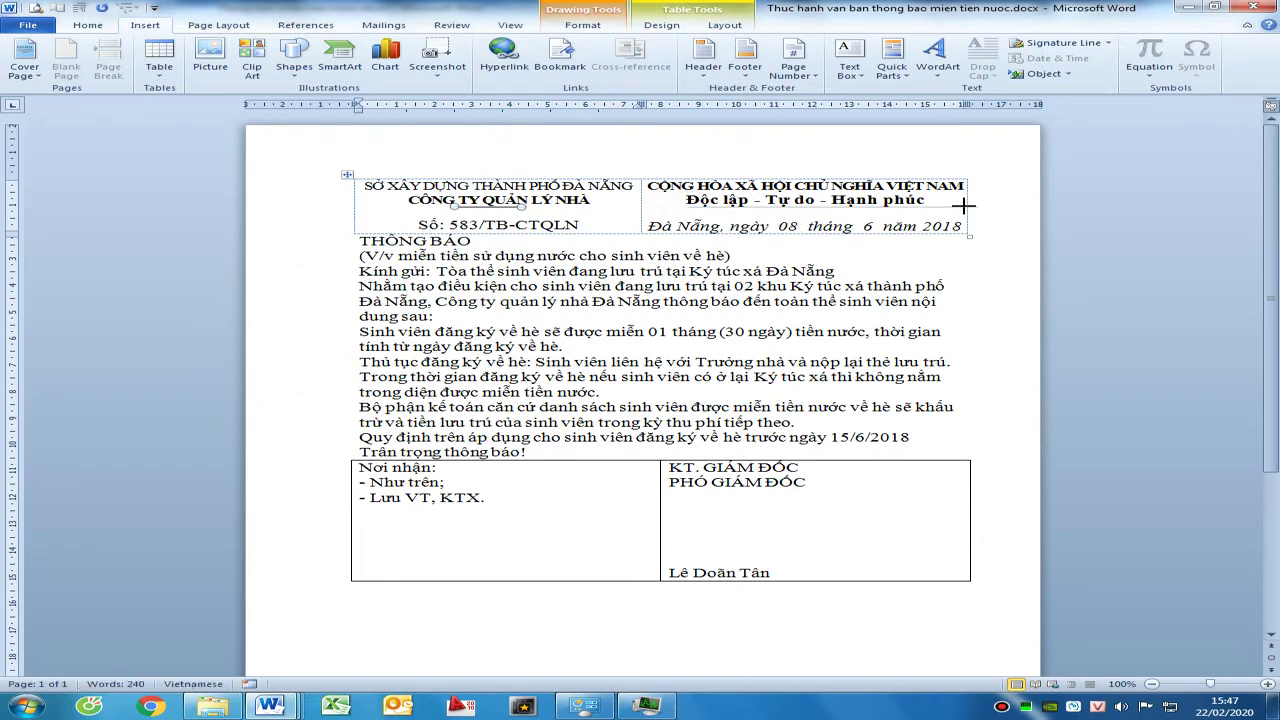
drag(893, 231, 922, 215)
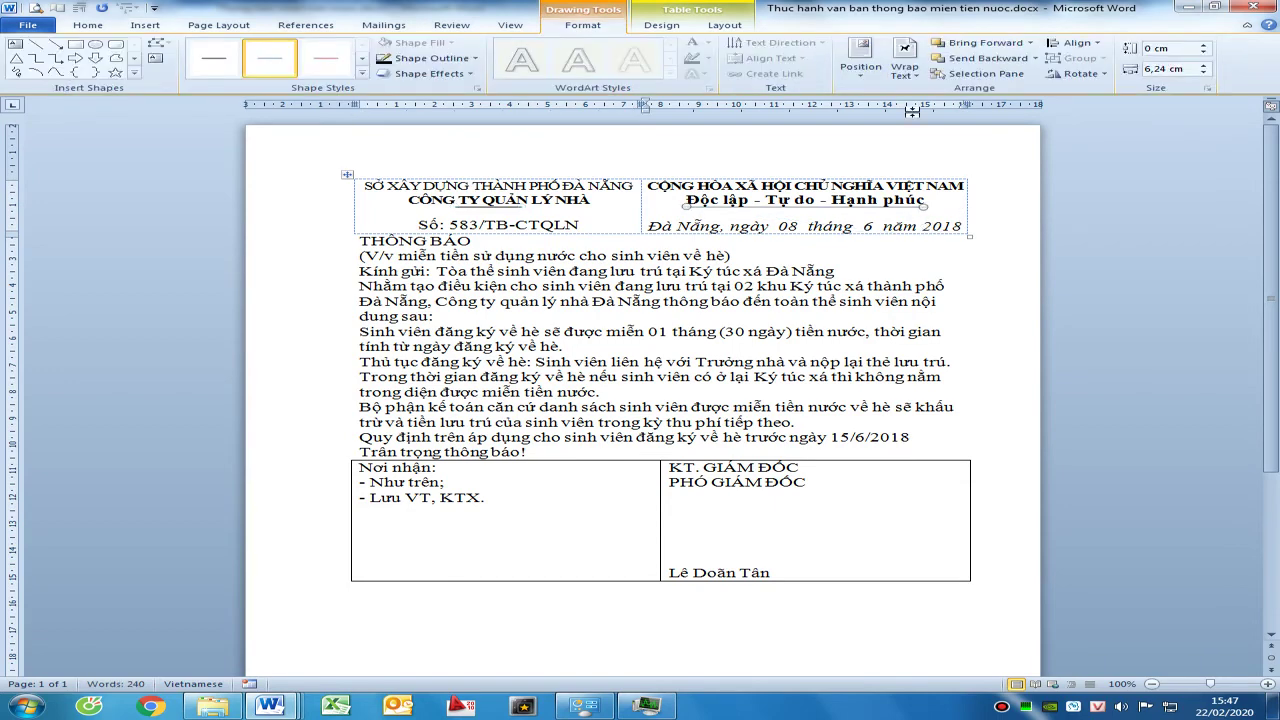
click(428, 58)
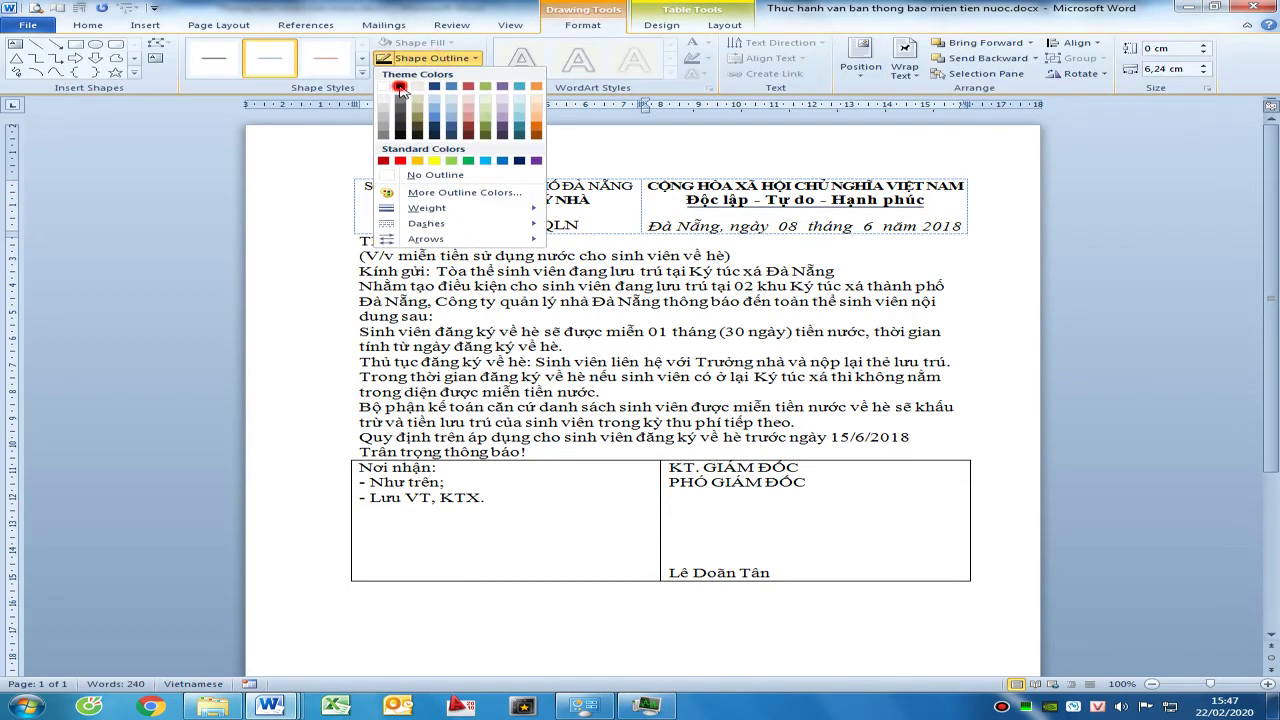
click(400, 87)
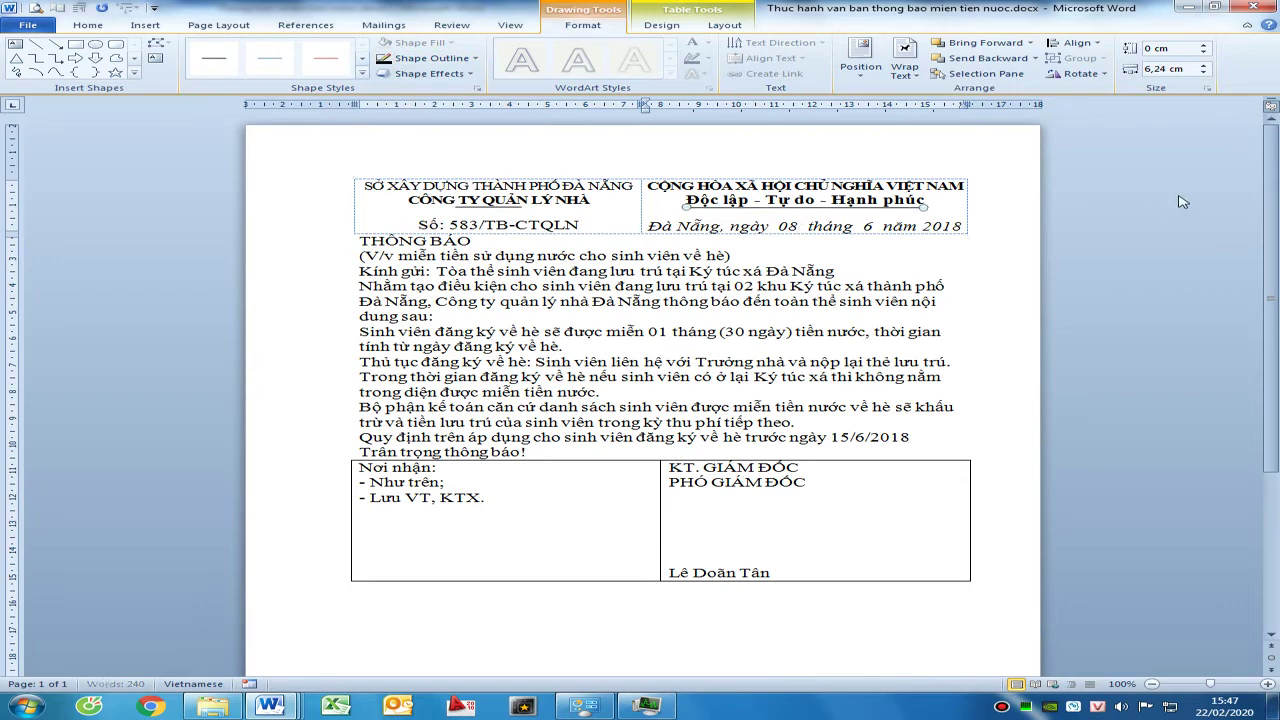
Make the THÔNG BÁO title bold and centred, and bold the (V/v …) subtitle line
mouse_move(660, 205)
drag(478, 242, 352, 245)
key(ctrl+b)
key(ctrl+e)
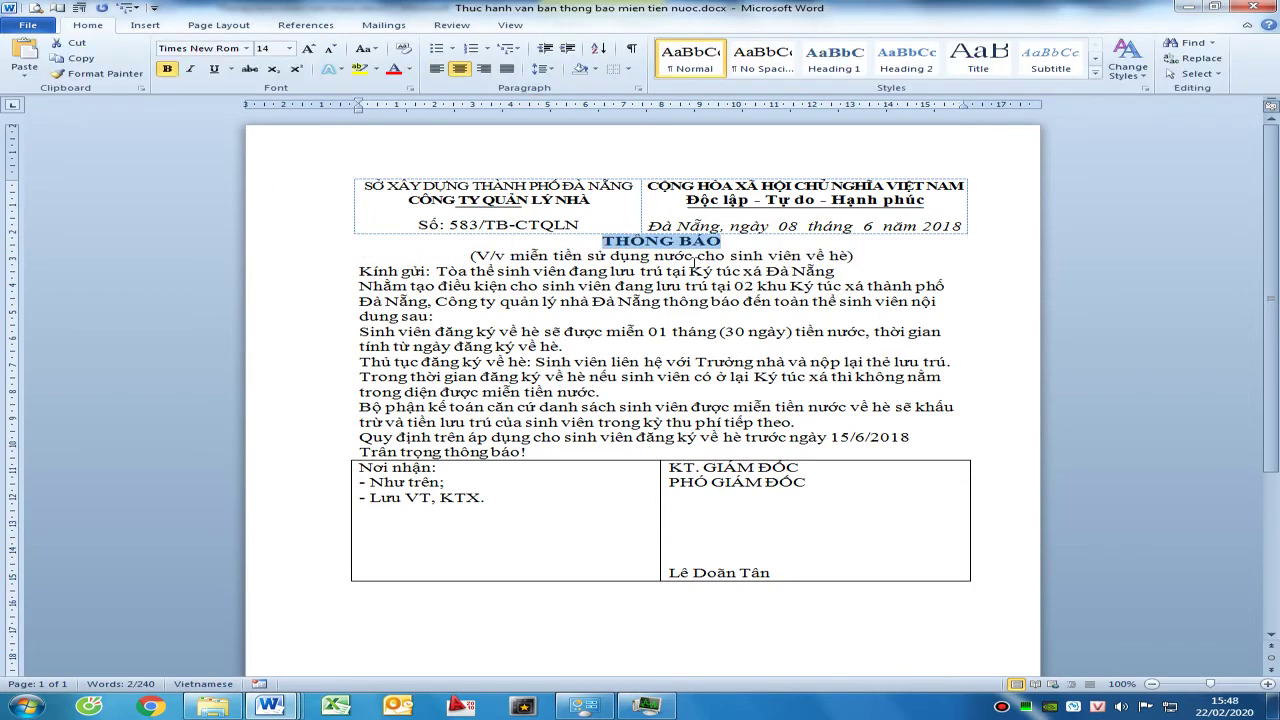
mouse_move(500, 205)
drag(856, 253, 462, 256)
key(ctrl+b)
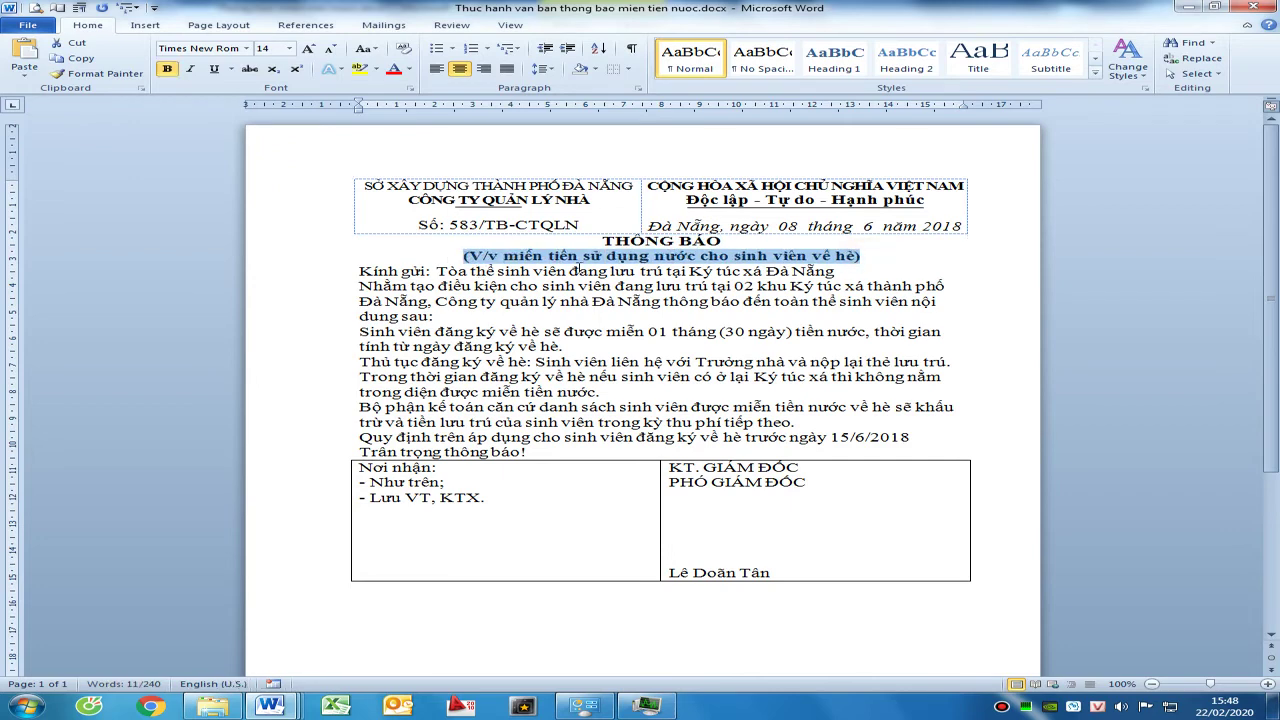
Give the THÔNG BÁO title 18 pt spacing before and 12 pt after
click(675, 242)
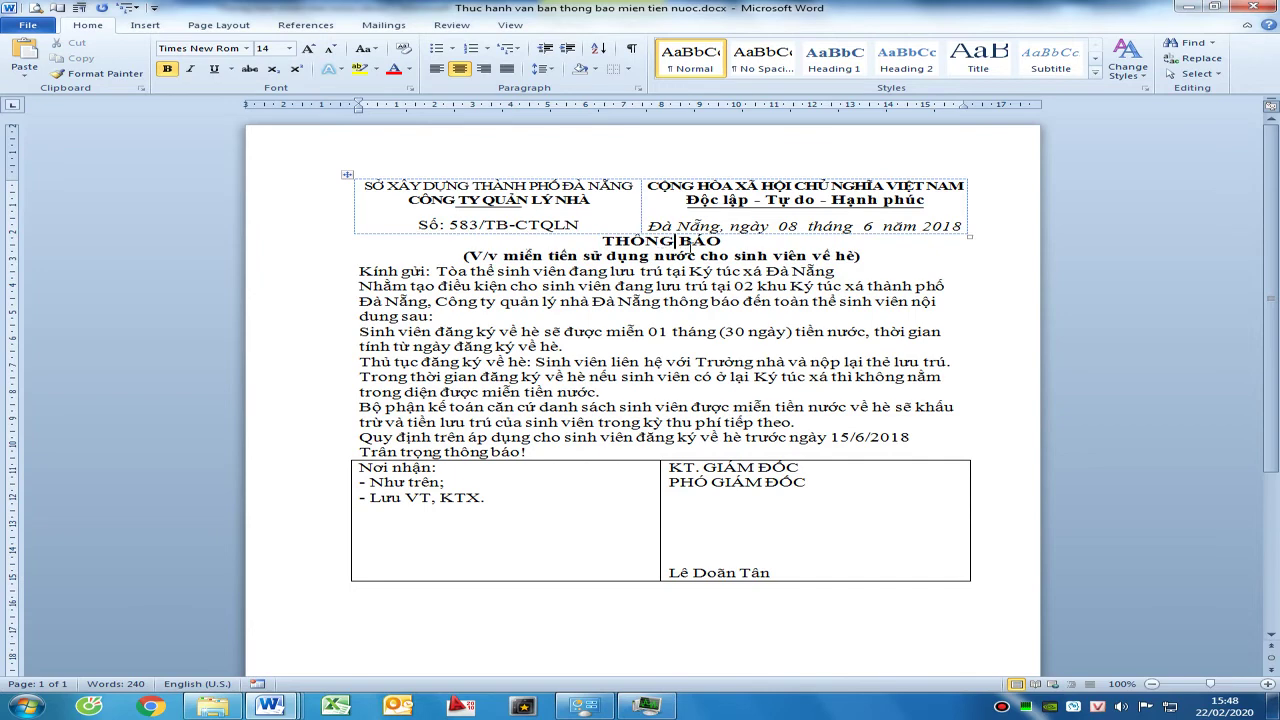
key(alt+o)
key(p)
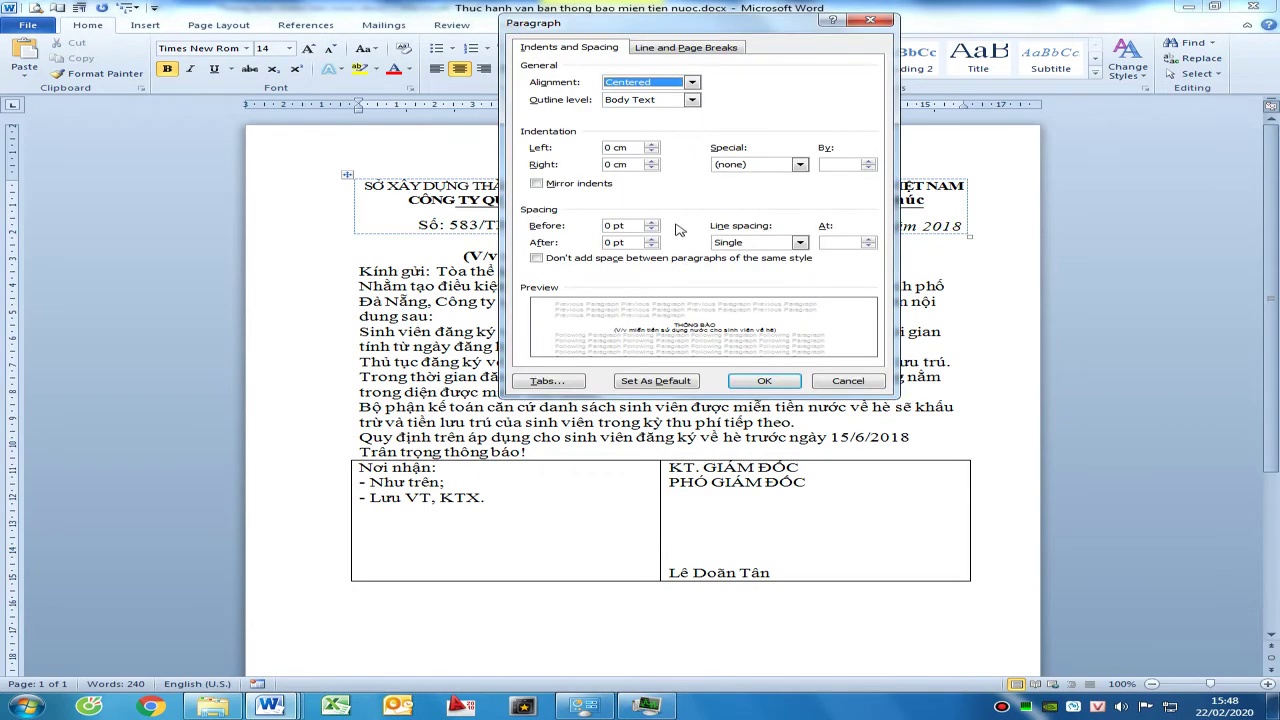
click(651, 222)
click(651, 222)
click(651, 222)
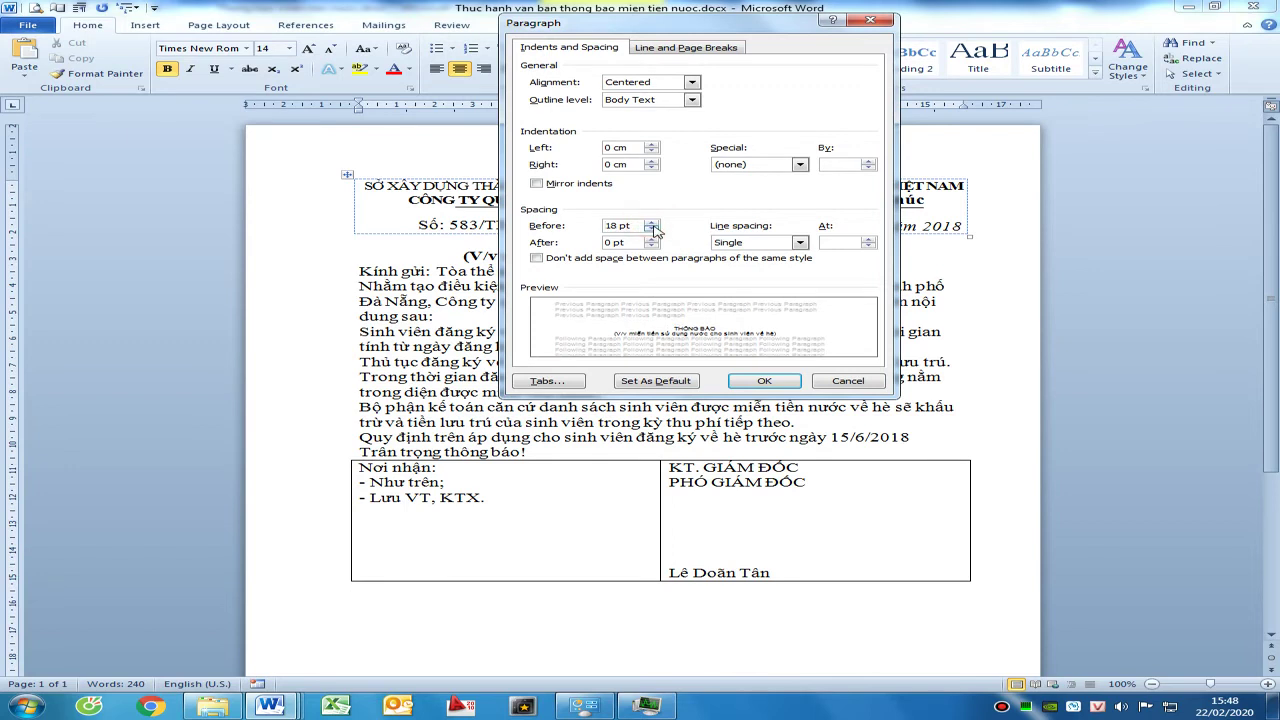
click(651, 223)
click(651, 229)
click(651, 238)
click(651, 238)
click(764, 381)
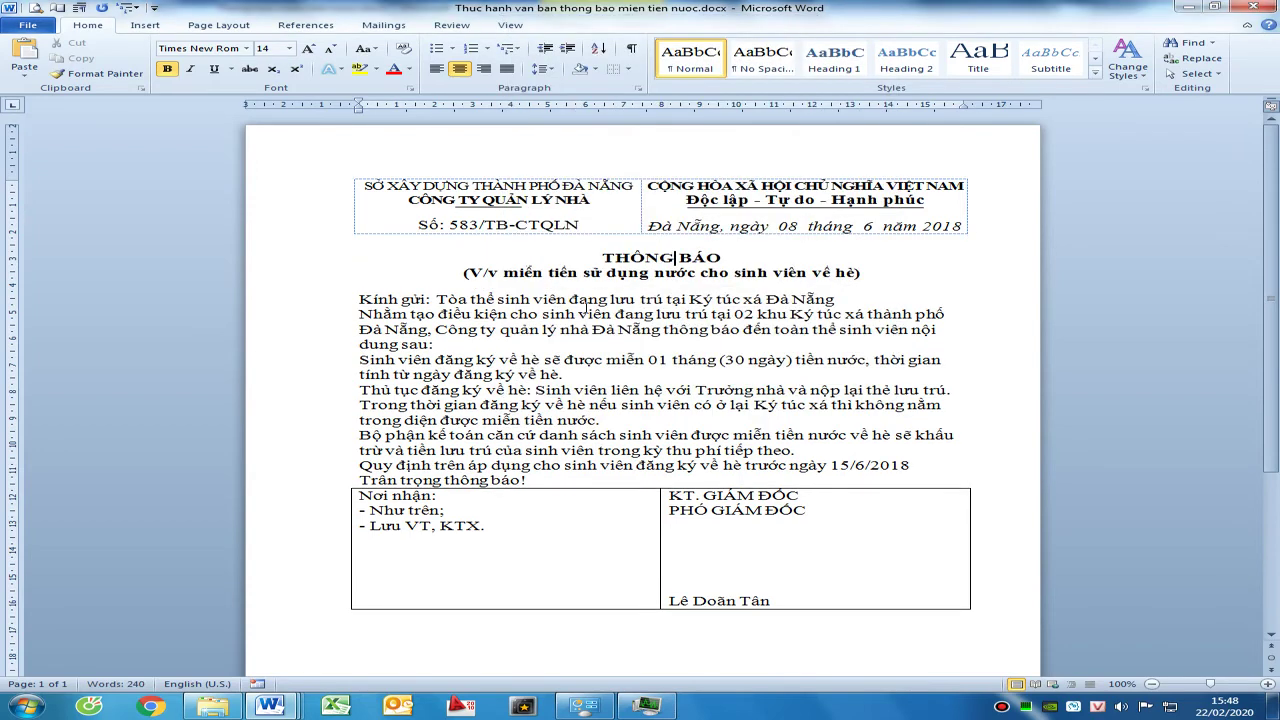
drag(840, 299, 326, 300)
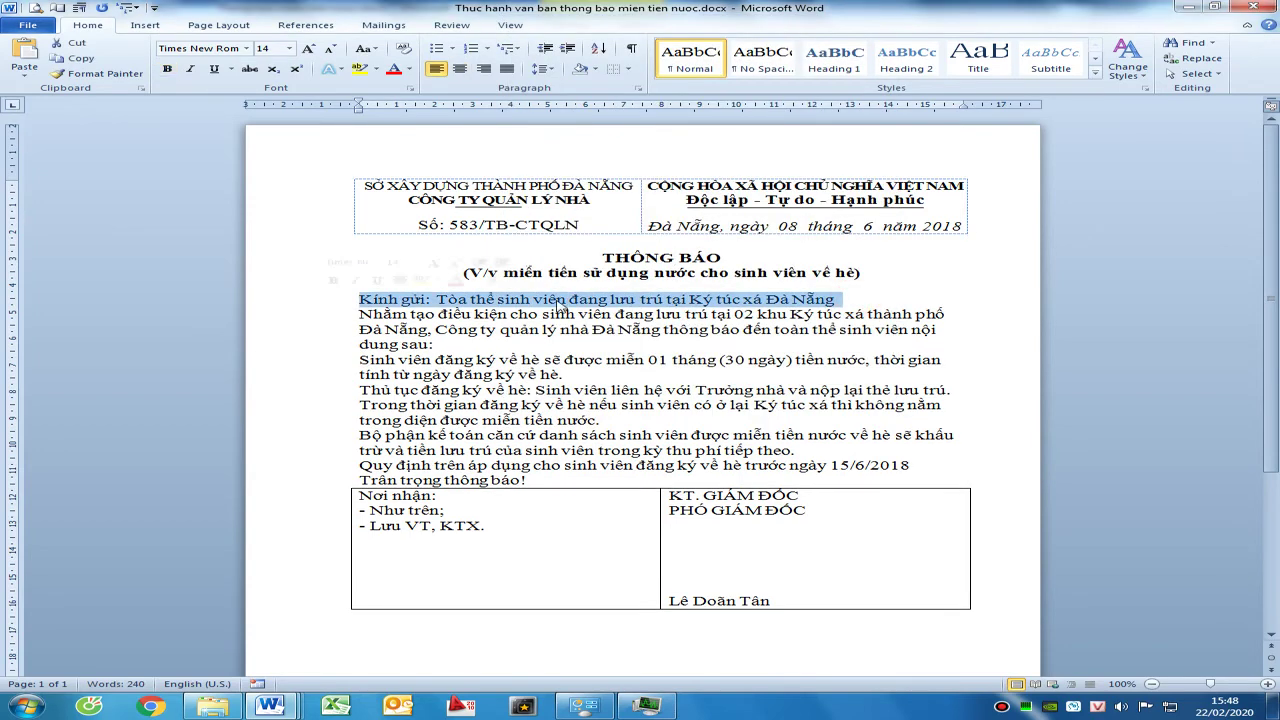
Centre the Kính gửi line and add 12 pt paragraph spacing around it
key(ctrl+e)
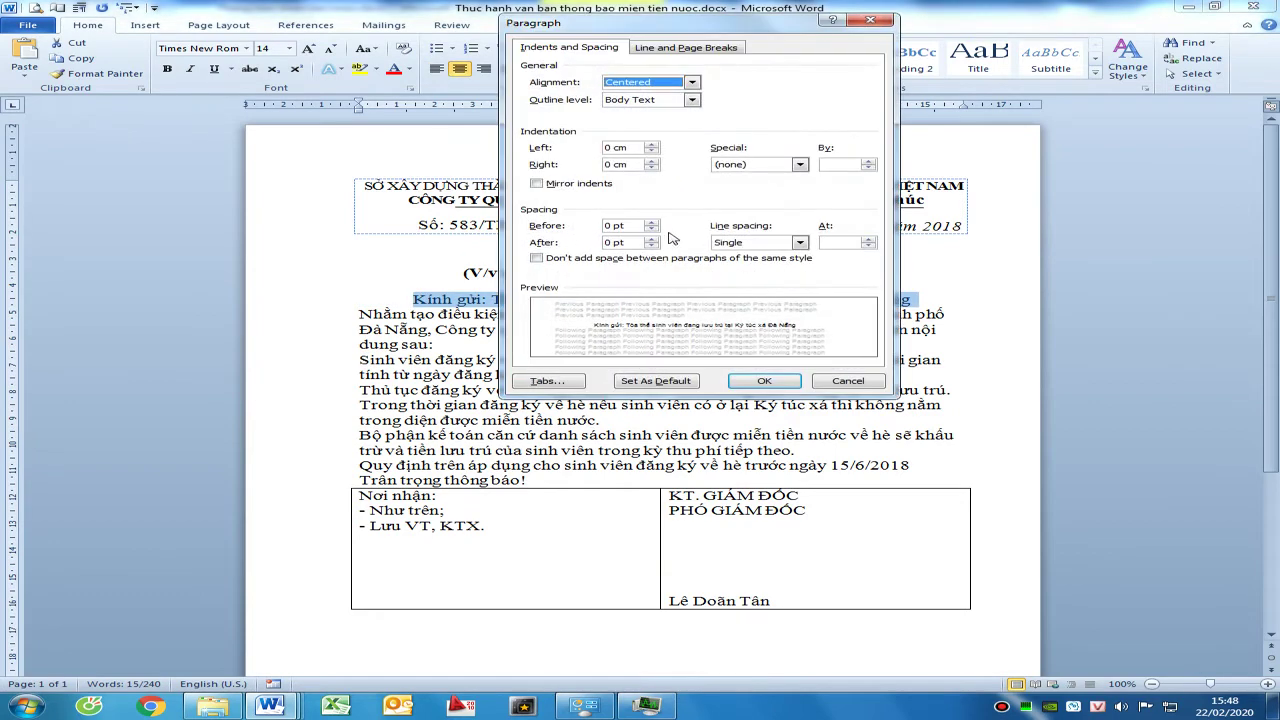
click(651, 239)
click(651, 239)
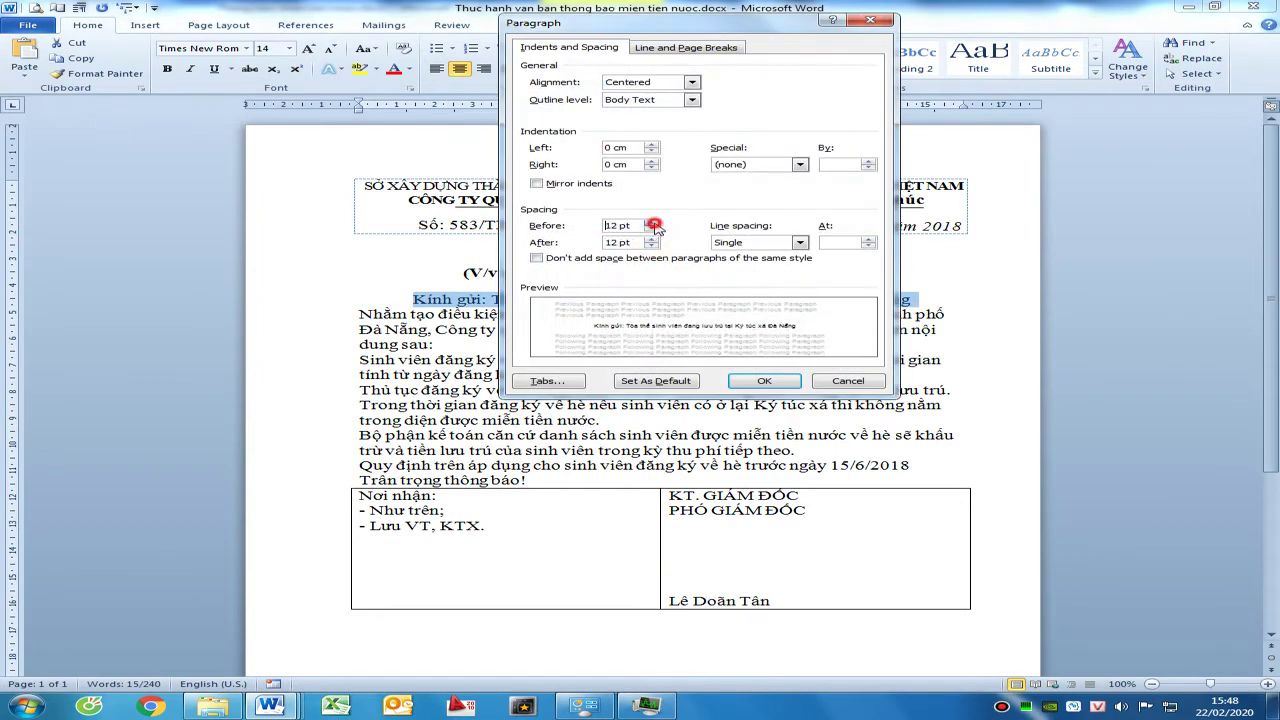
click(764, 381)
click(726, 374)
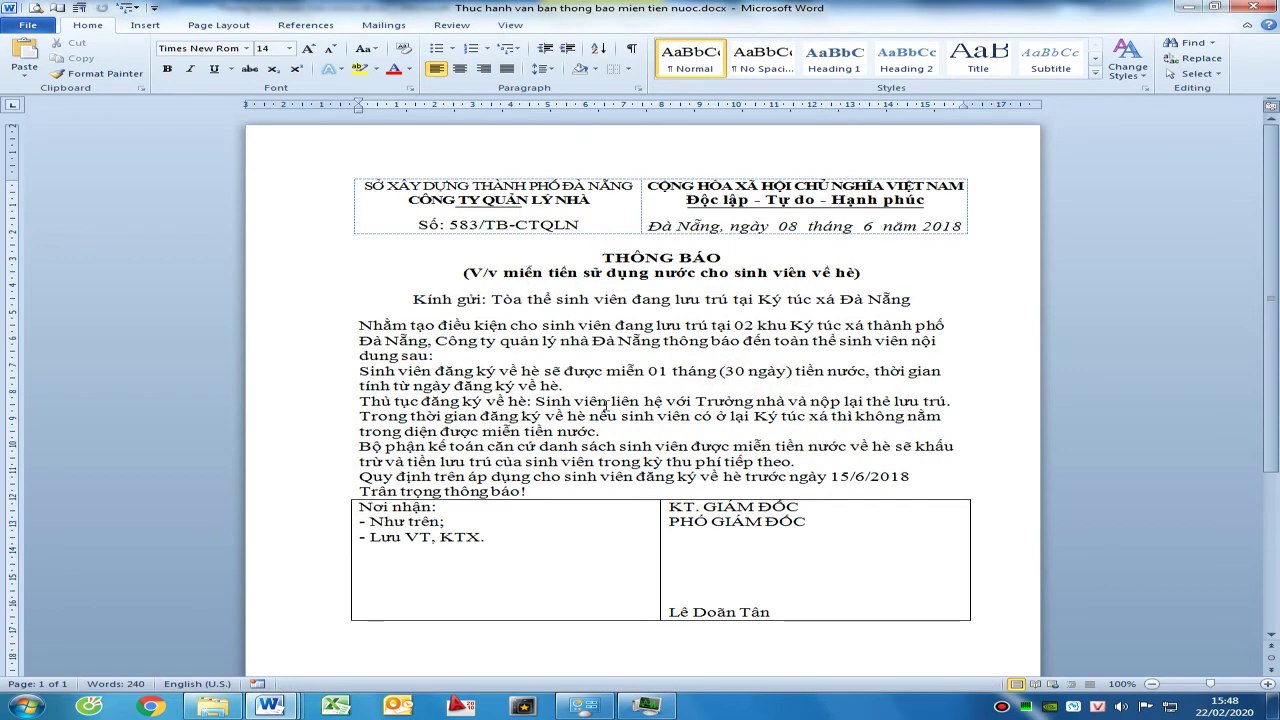
Give the body paragraphs 6 pt before and after and Multiple 1,1 line spacing
drag(547, 490, 360, 326)
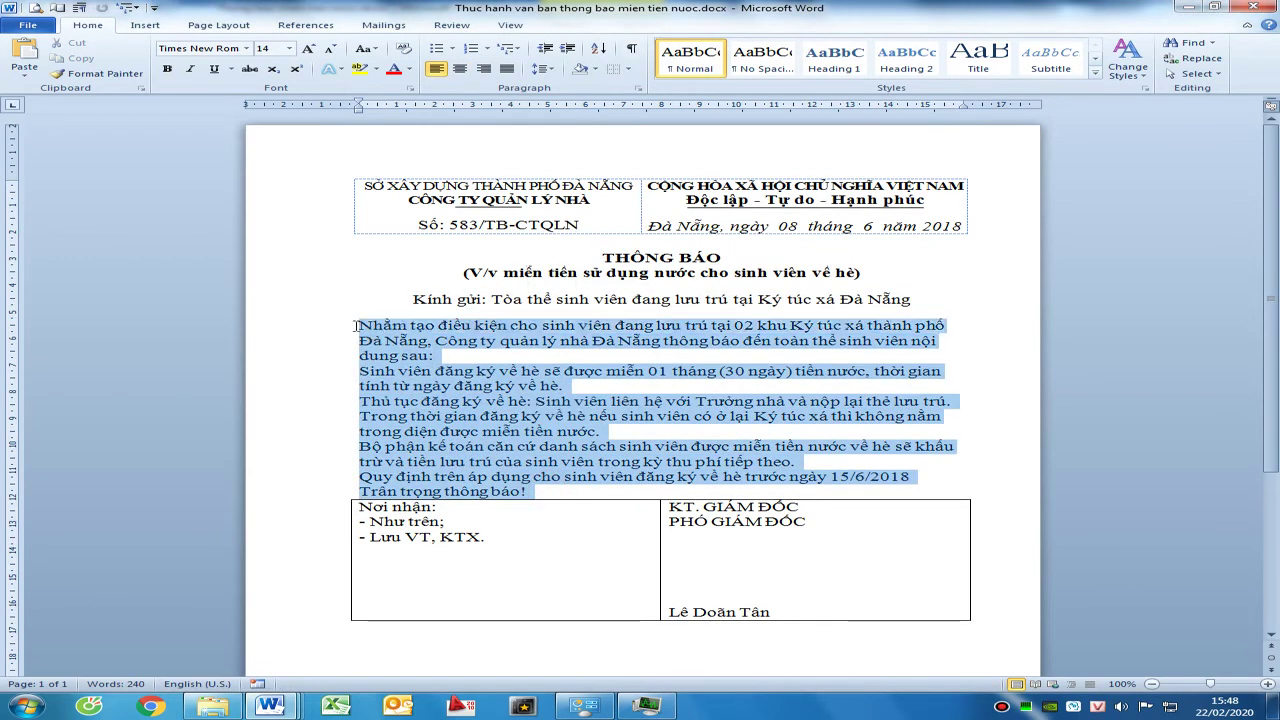
right_click(508, 345)
click(545, 470)
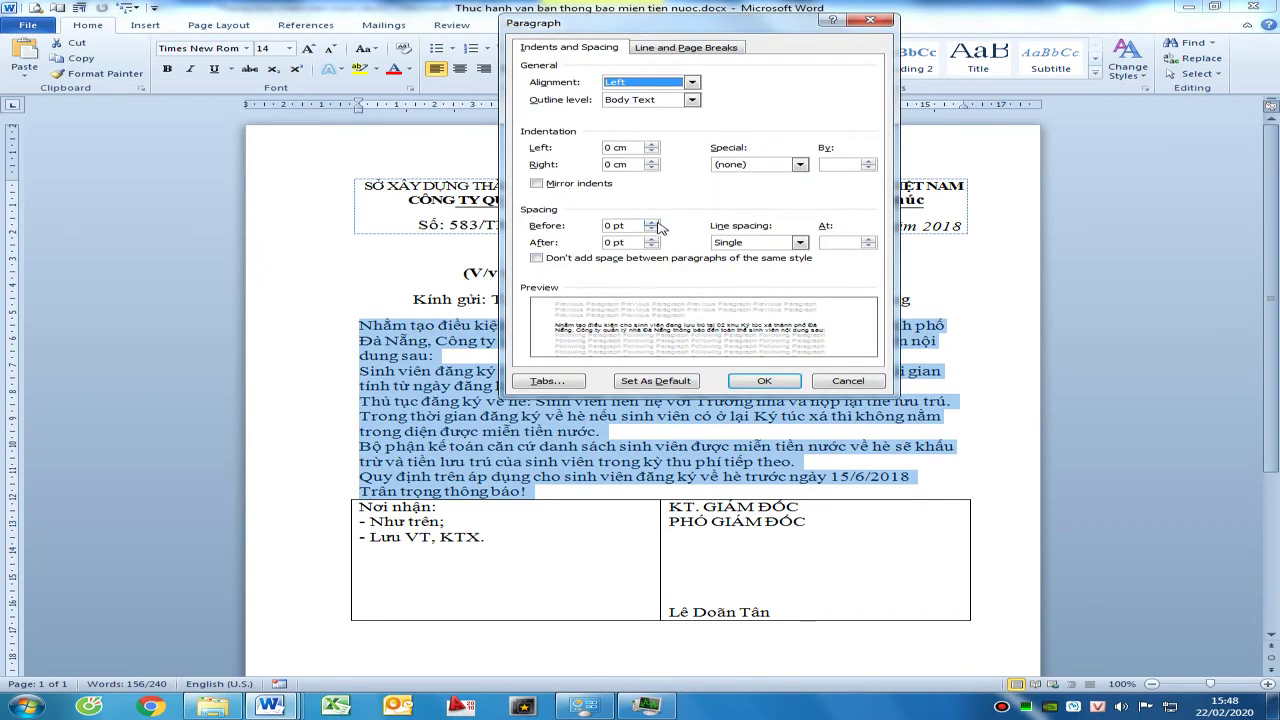
click(651, 222)
click(651, 238)
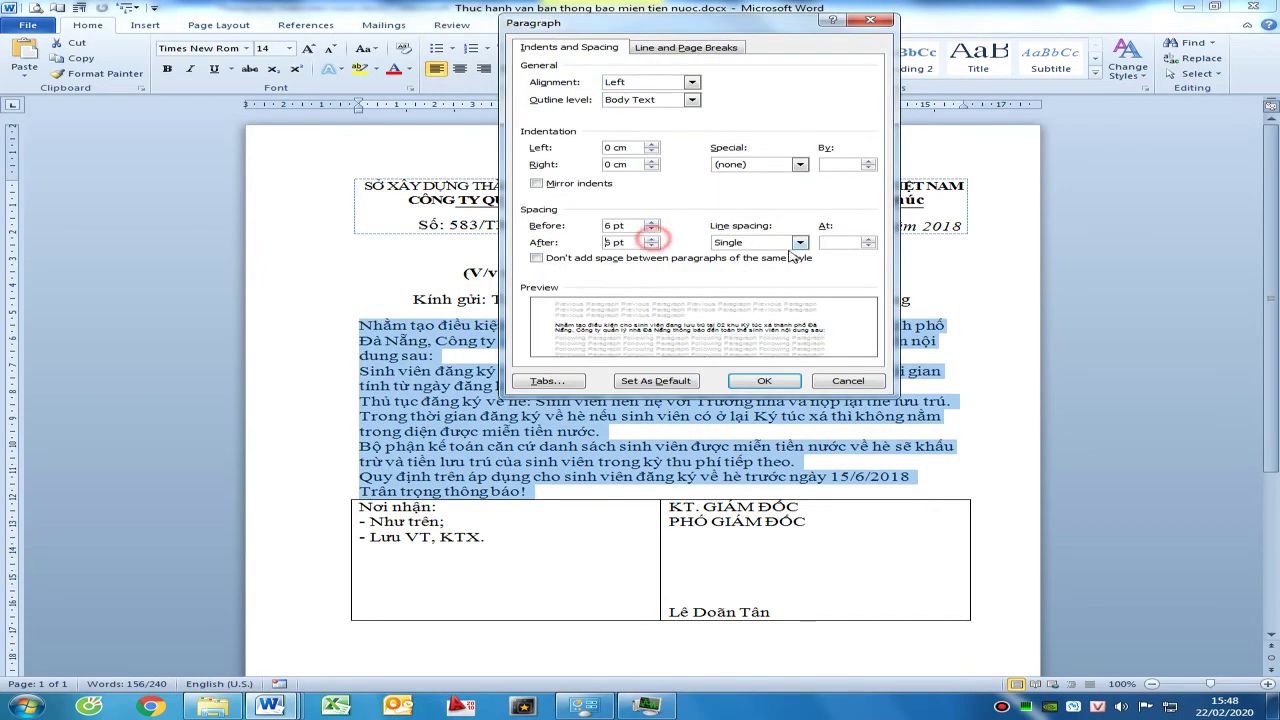
click(760, 244)
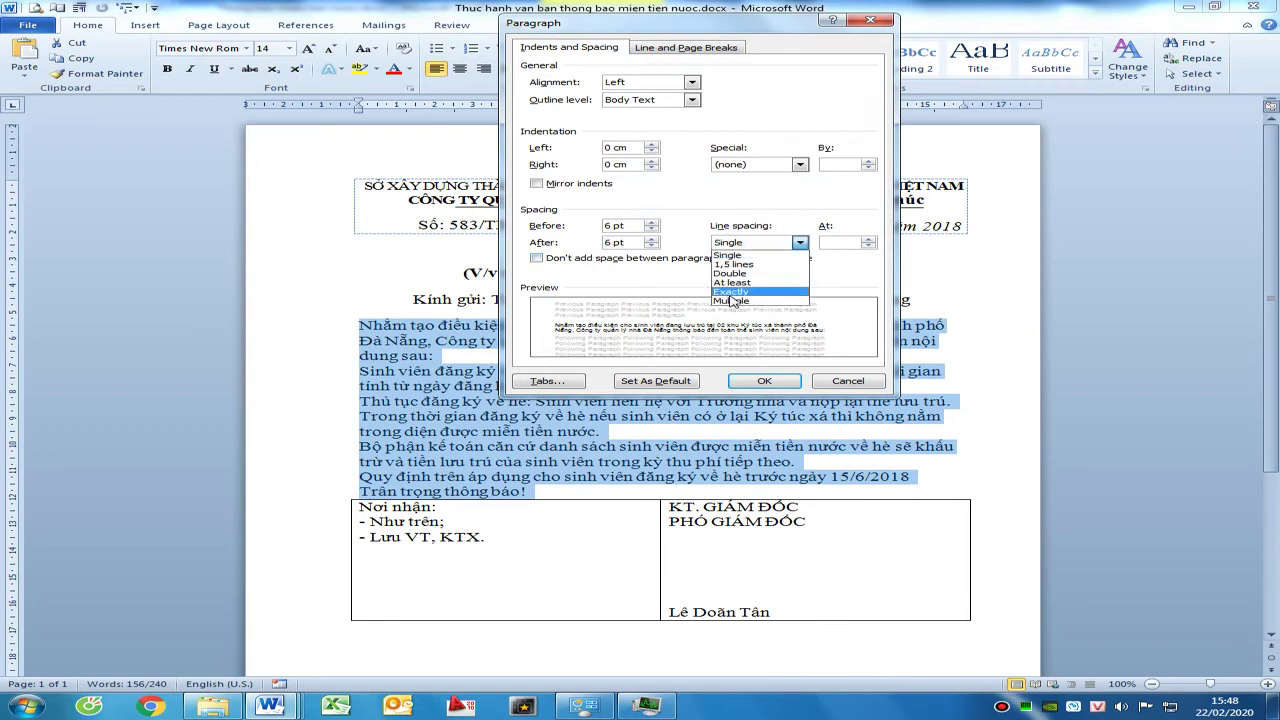
click(738, 300)
double_click(830, 243)
text(1,1)
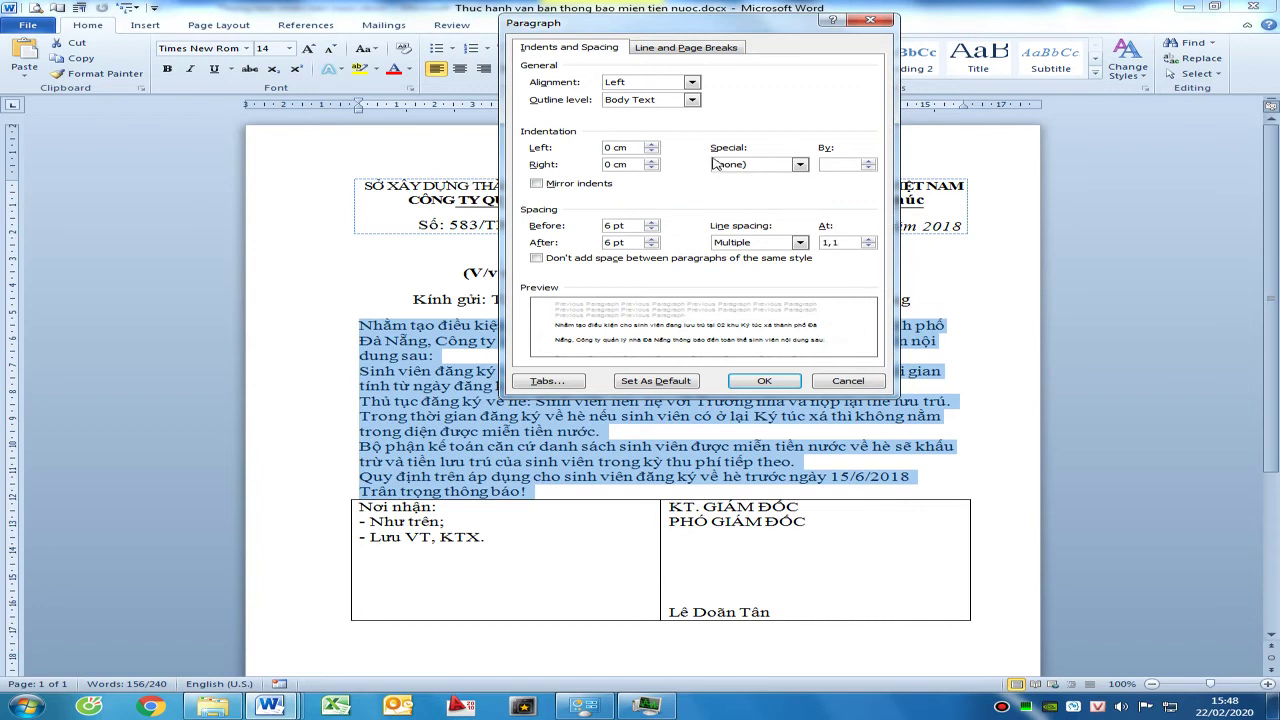
Add a 1 cm first-line indent to the body paragraphs and justify them
click(758, 166)
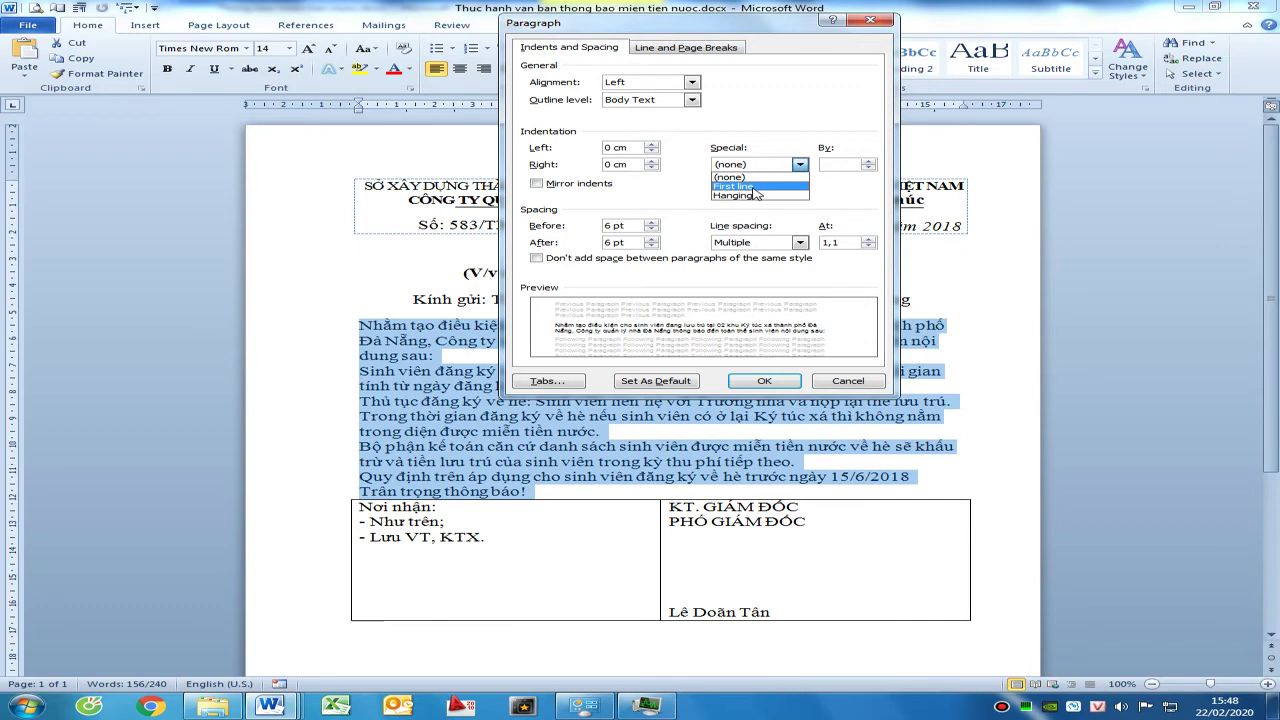
click(753, 187)
double_click(832, 164)
text(1)
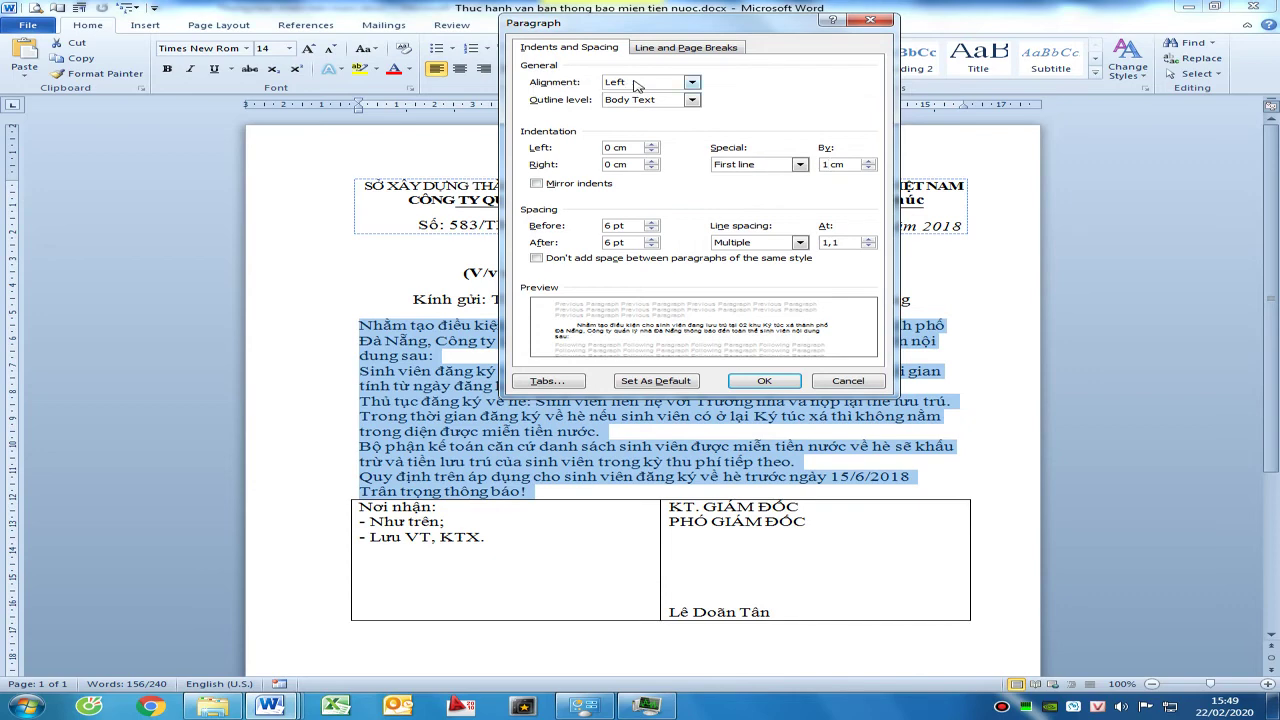
click(692, 84)
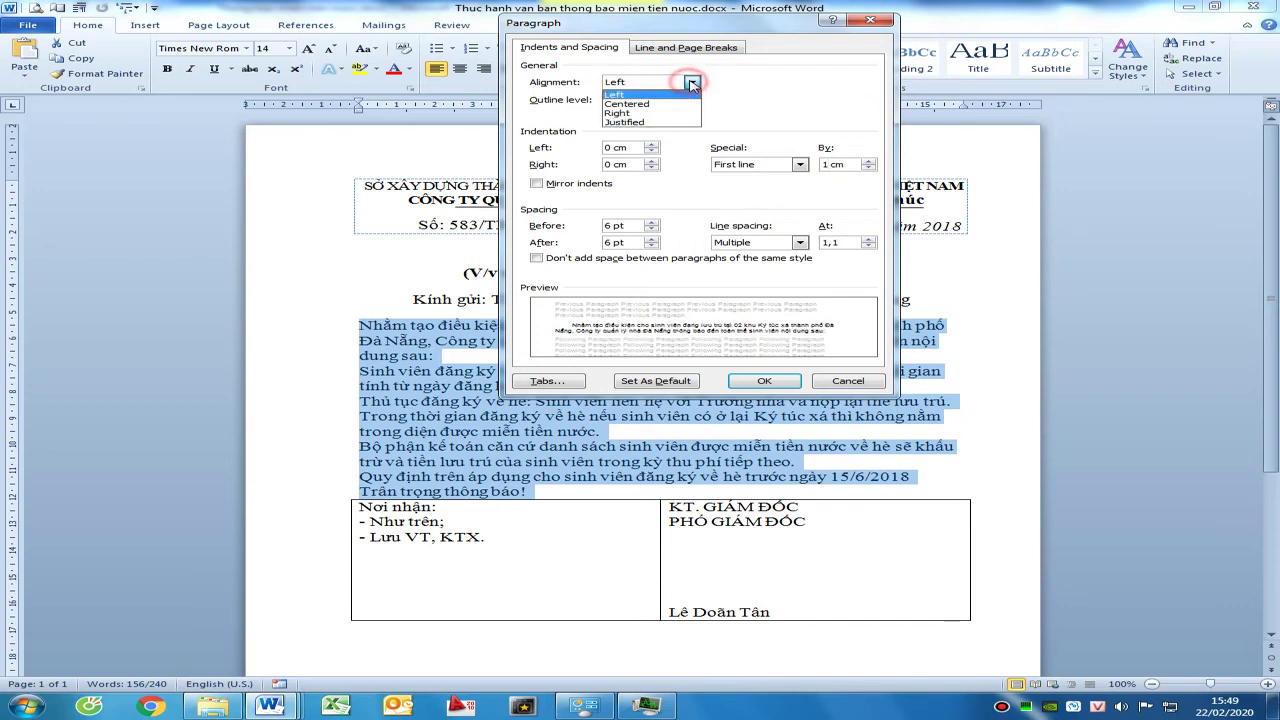
click(640, 127)
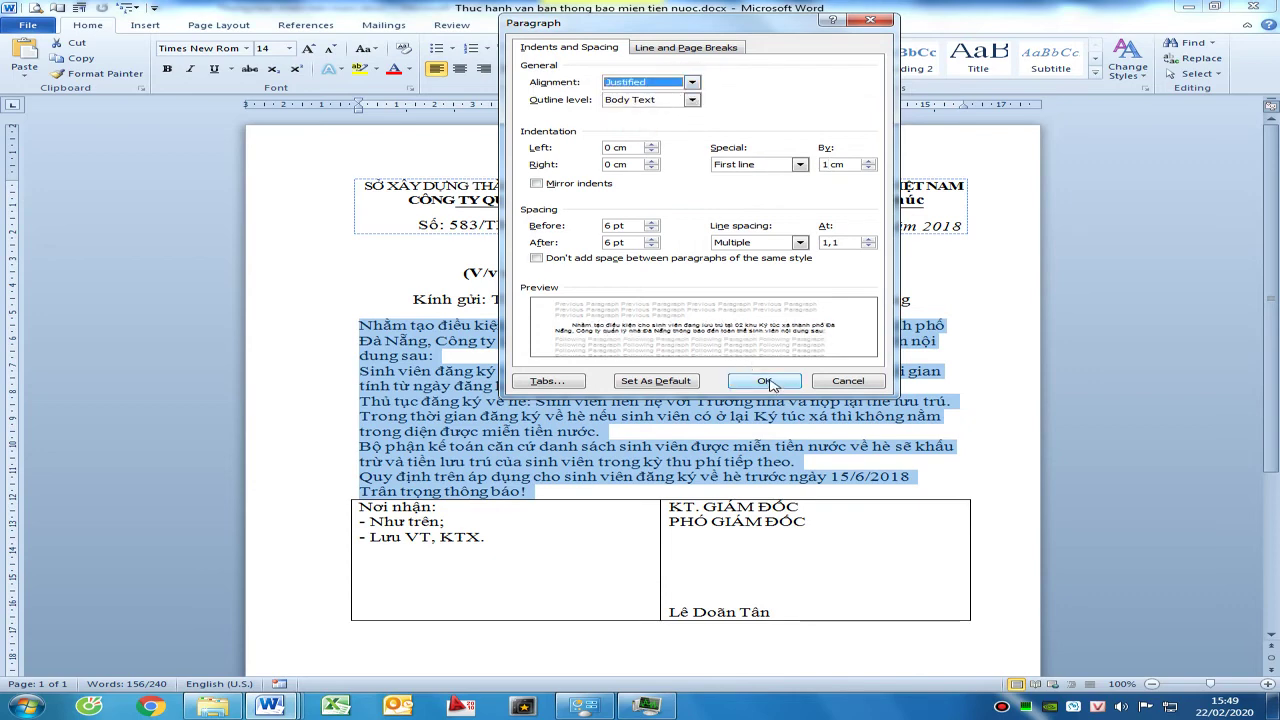
click(766, 381)
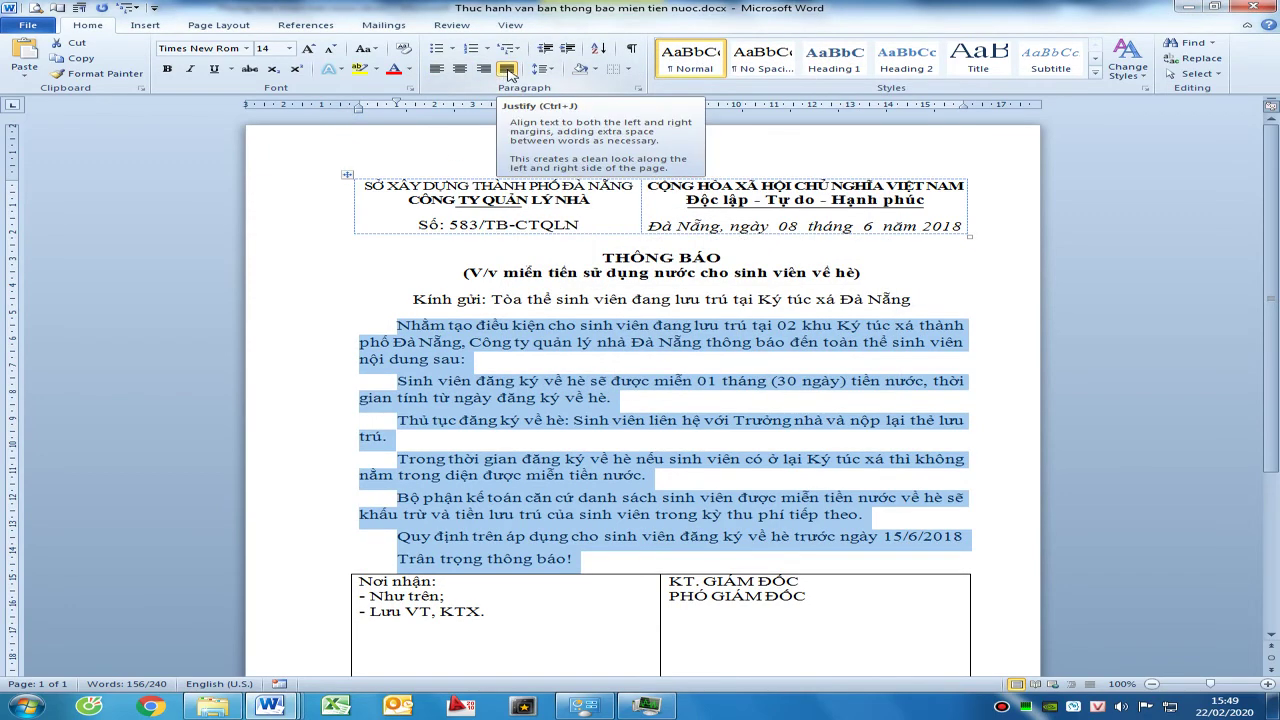
Recheck the body's paragraph settings and close the dialog without changes
right_click(700, 367)
click(640, 410)
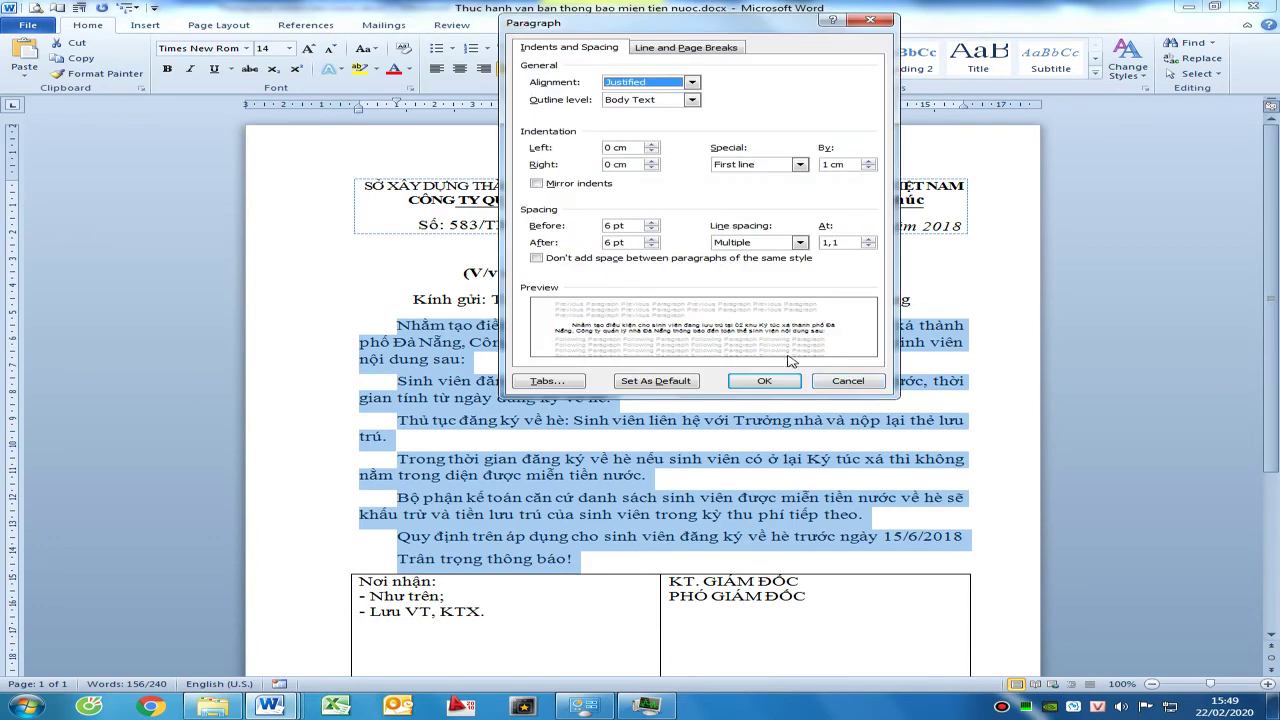
click(848, 381)
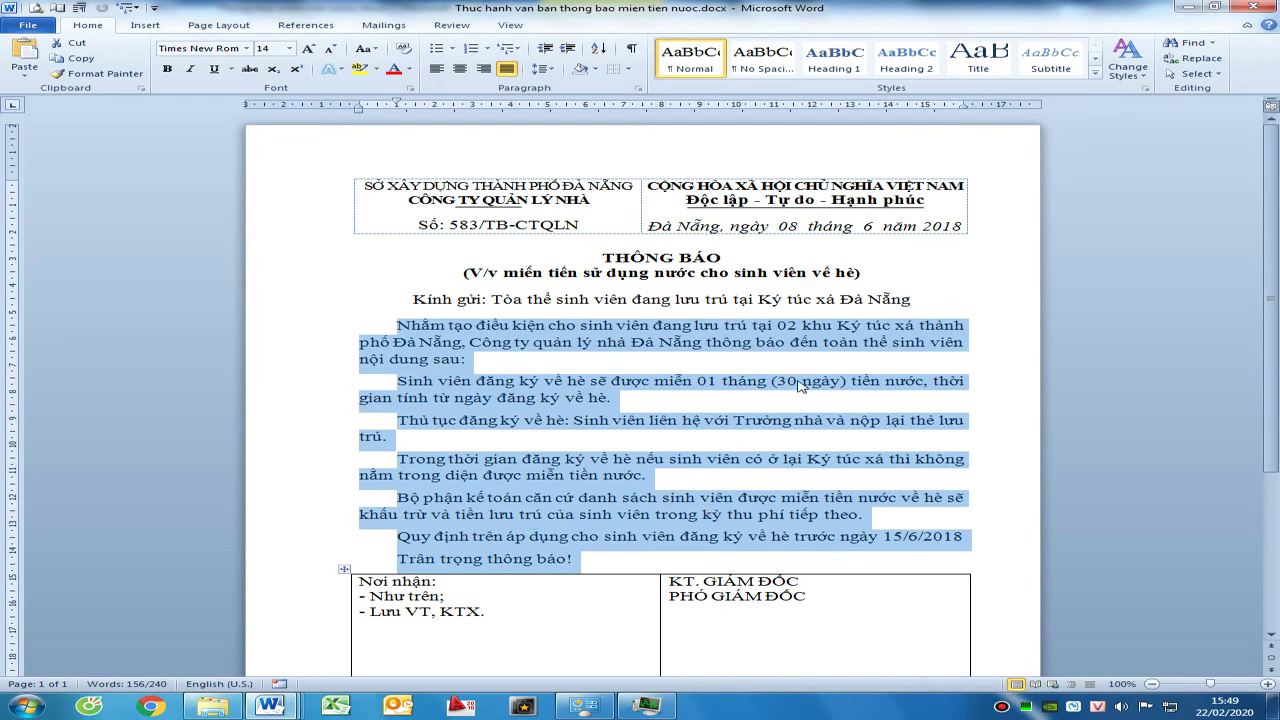
scroll(793, 388, down, 3)
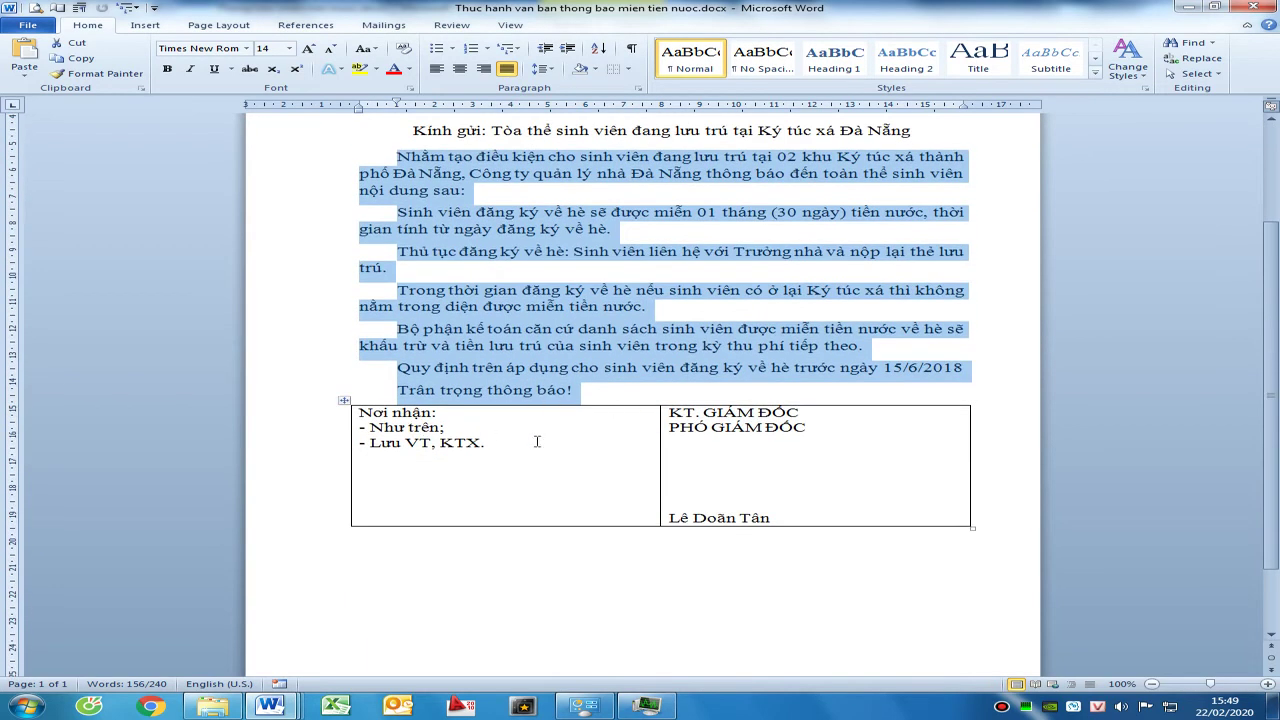
Remove all borders from the signature table
click(344, 400)
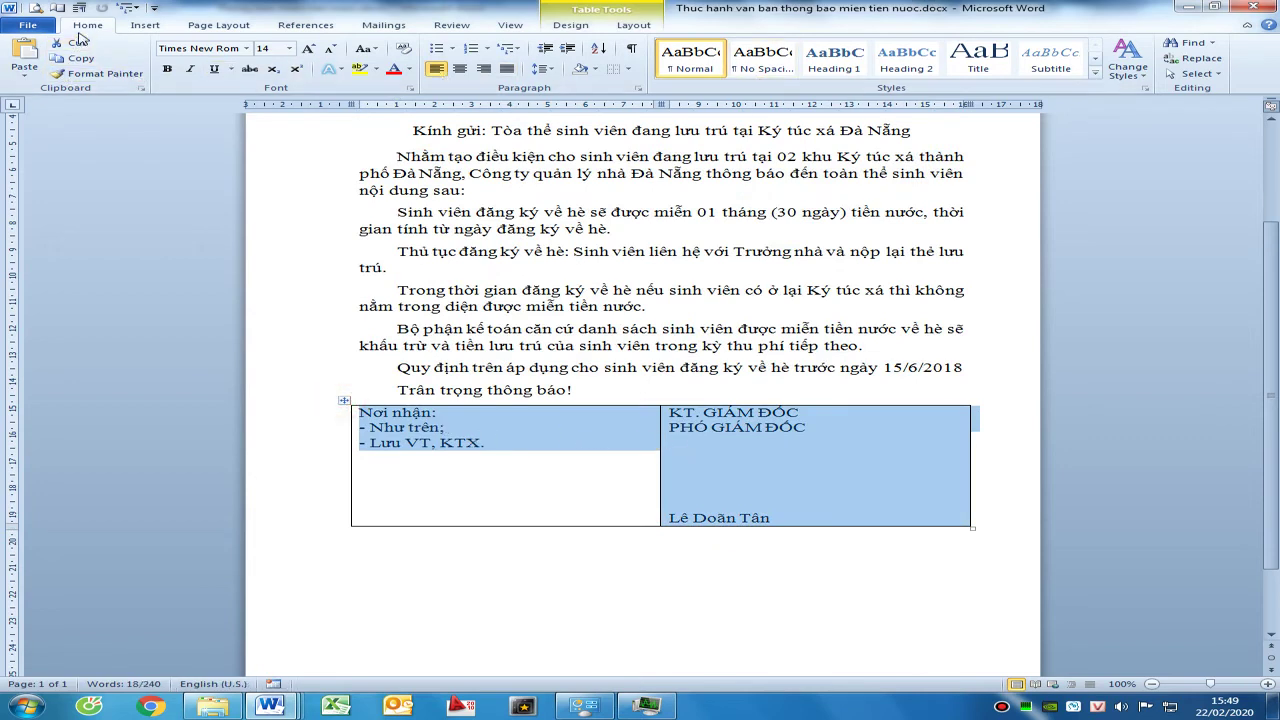
click(613, 68)
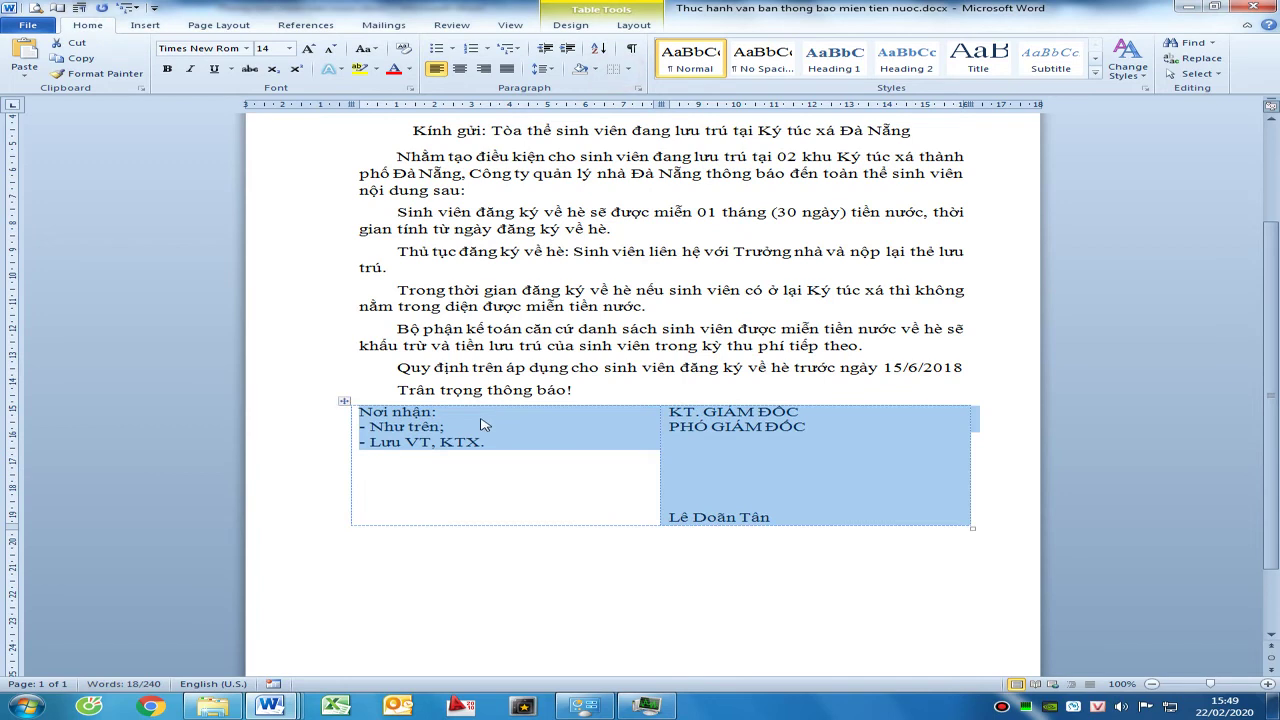
click(605, 437)
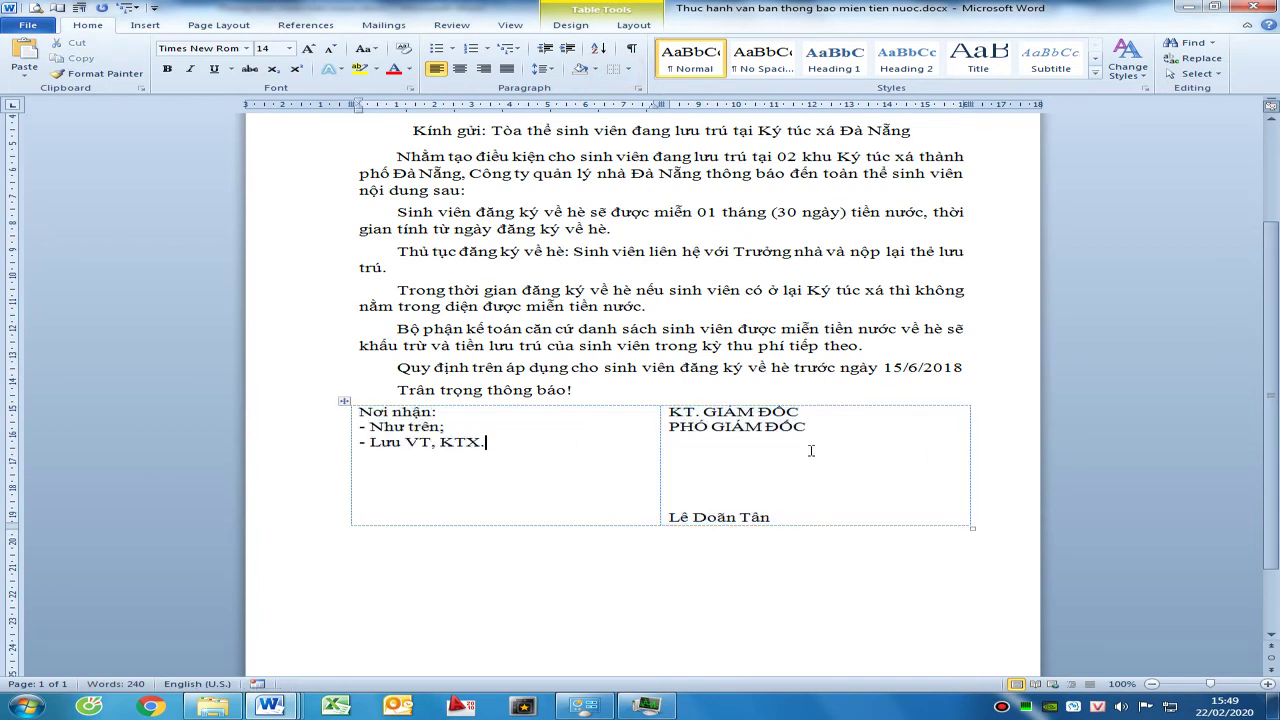
Make the 'Nơi nhận:' heading bold at size 12
drag(465, 411, 358, 412)
key(ctrl+b)
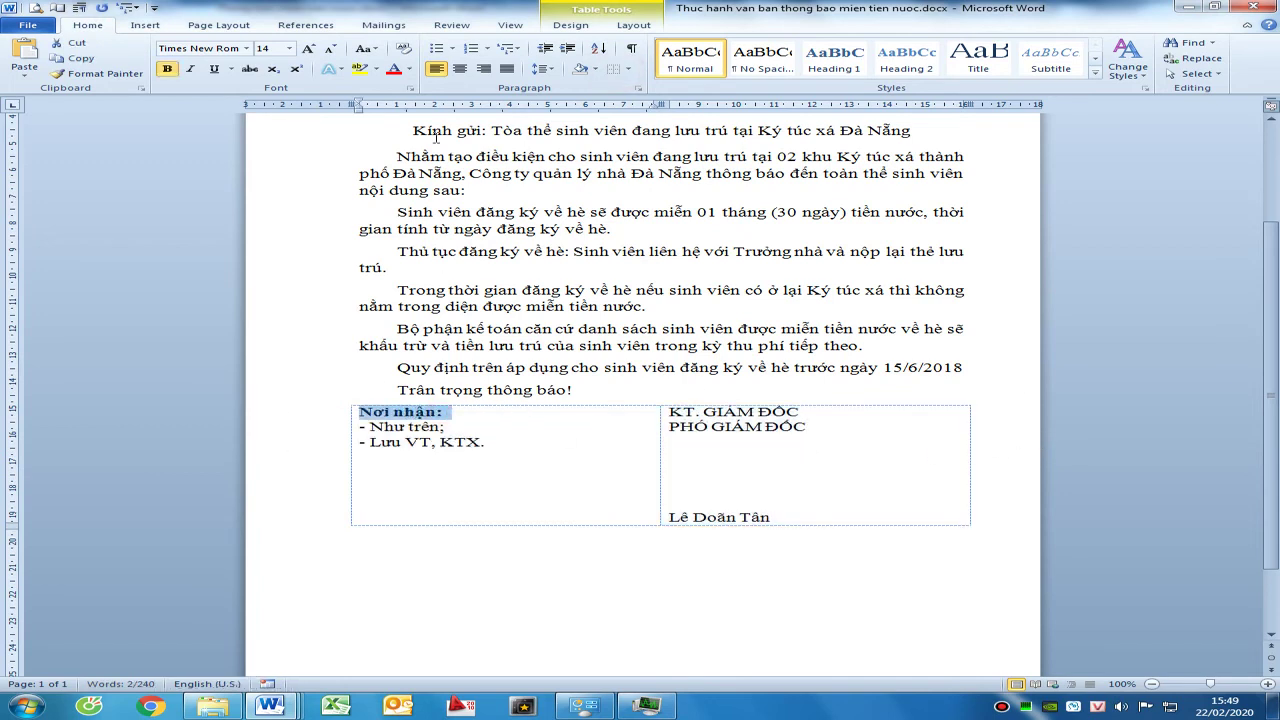
click(268, 48)
text(12)
key(Return)
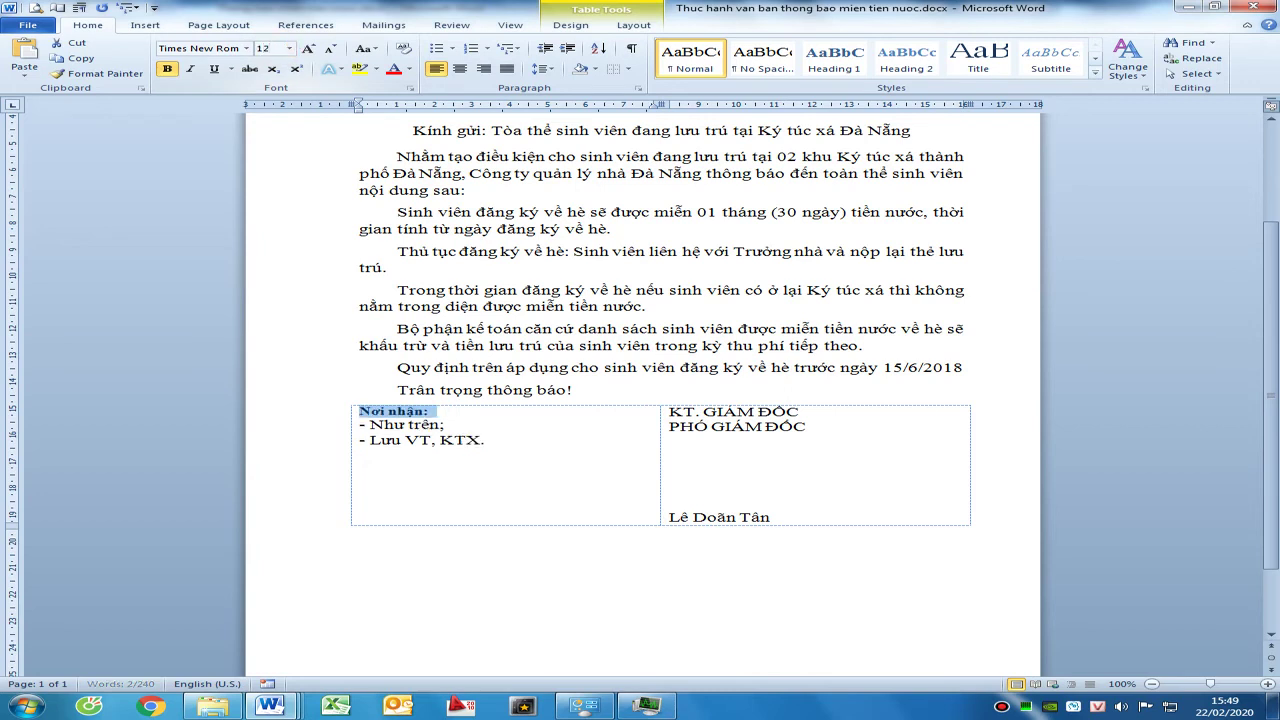
Set the two recipient lines to italic, size 11
triple_click(514, 434)
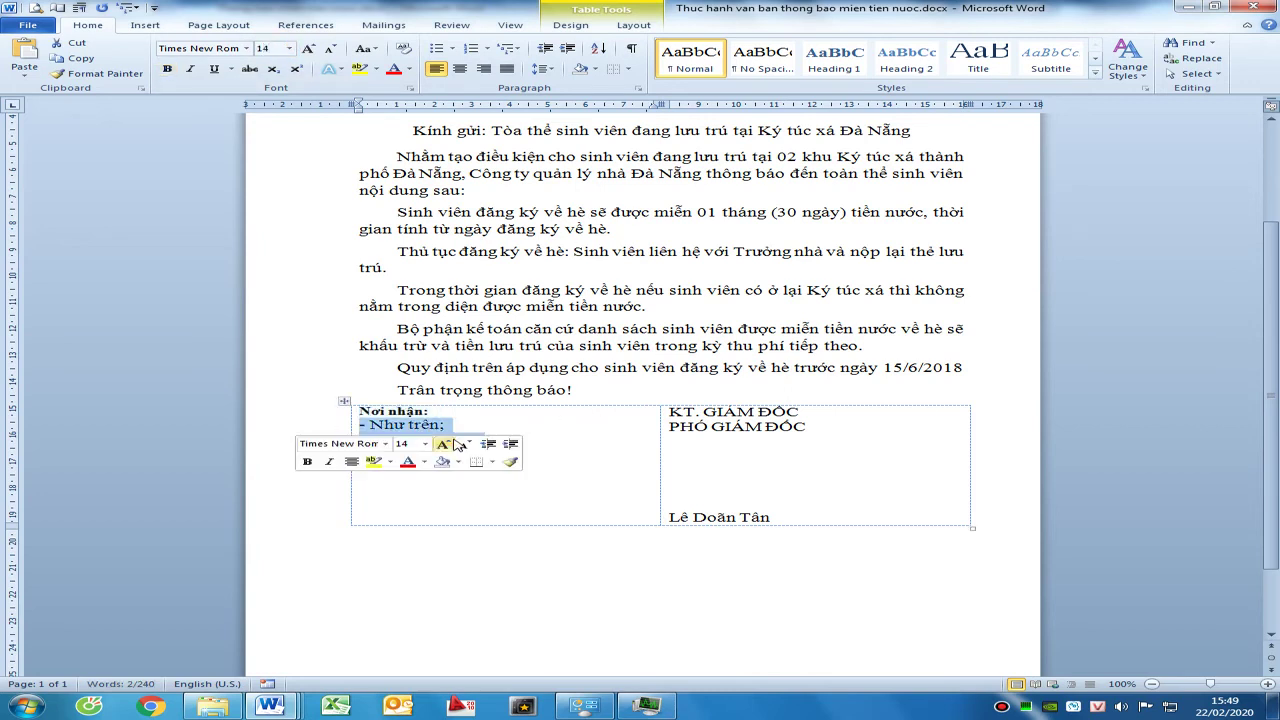
key(ctrl+i)
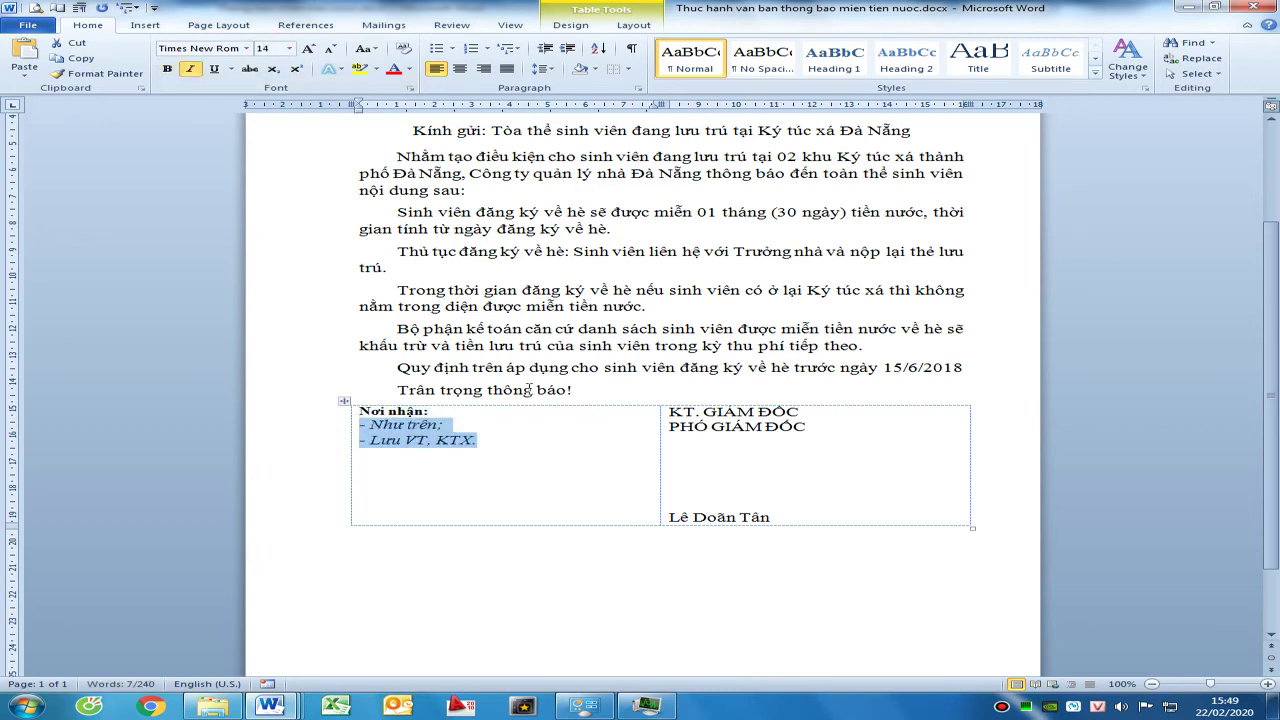
click(265, 48)
text(11)
key(Return)
Make the whole signature block bold and centred in its cell
click(846, 471)
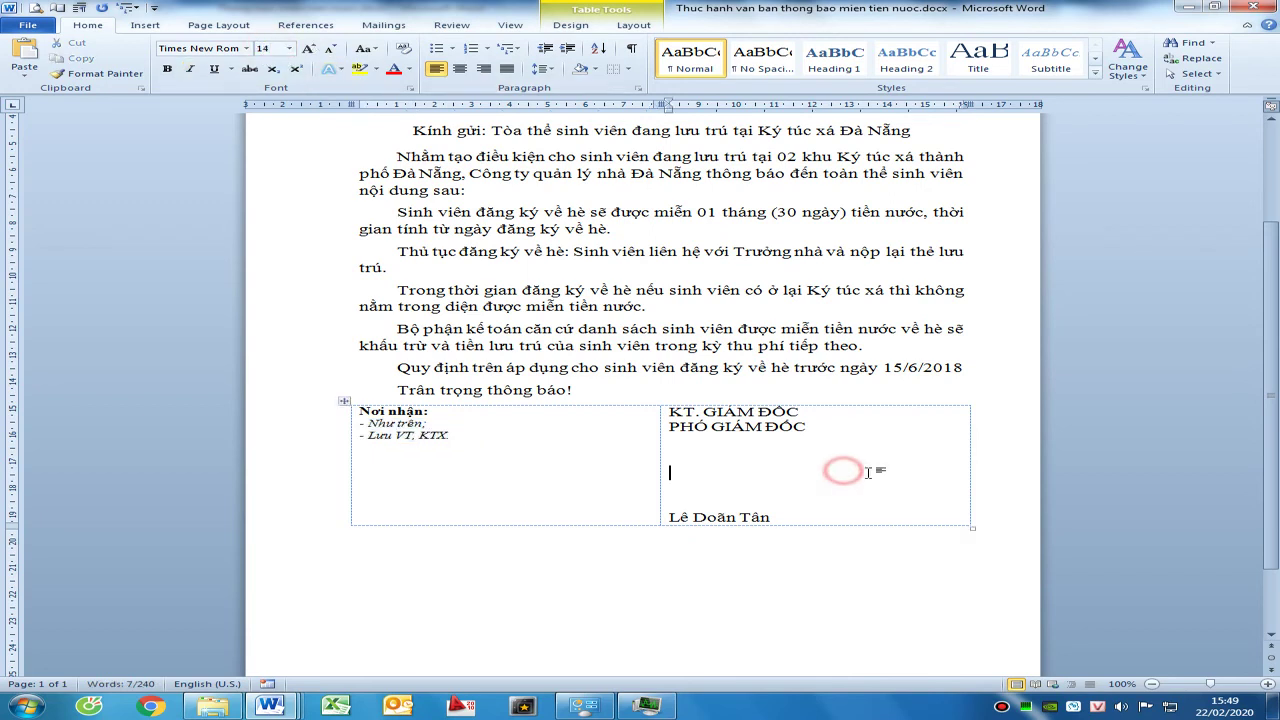
mouse_move(826, 424)
mouse_down()
mouse_move(805, 500)
mouse_move(668, 411)
mouse_up()
click(786, 514)
key(ctrl+b)
key(ctrl+e)
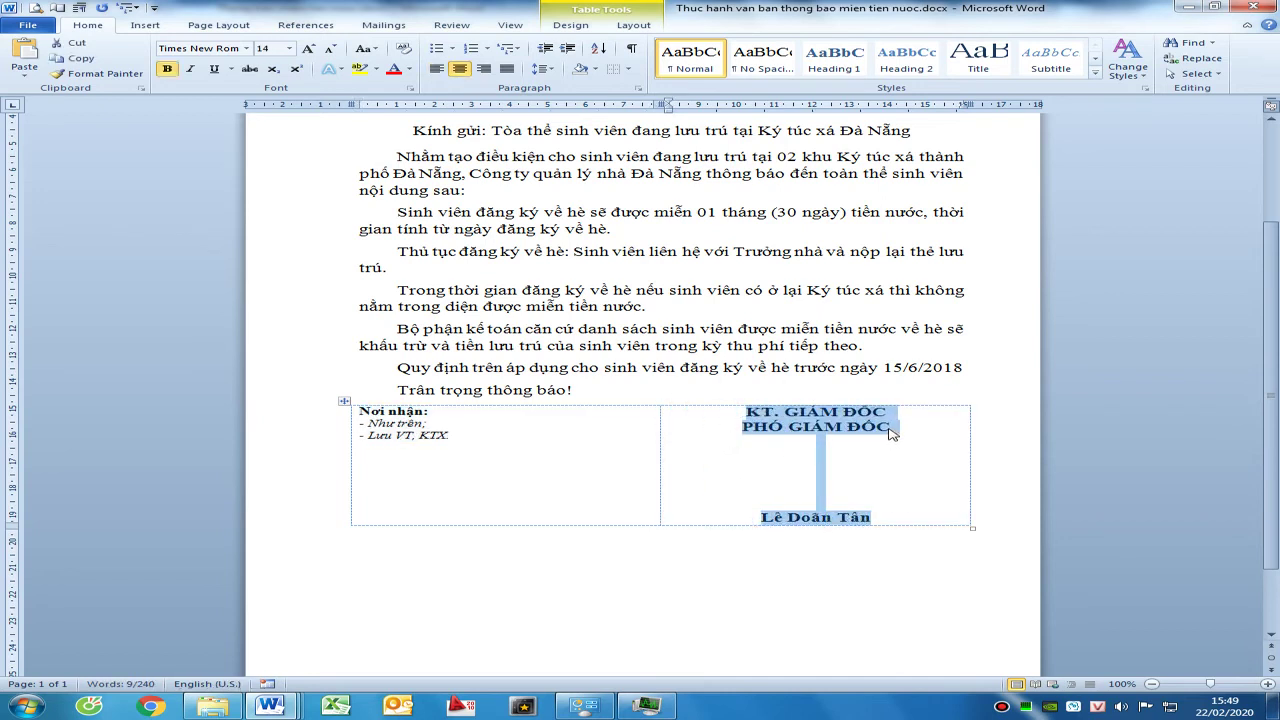
click(905, 431)
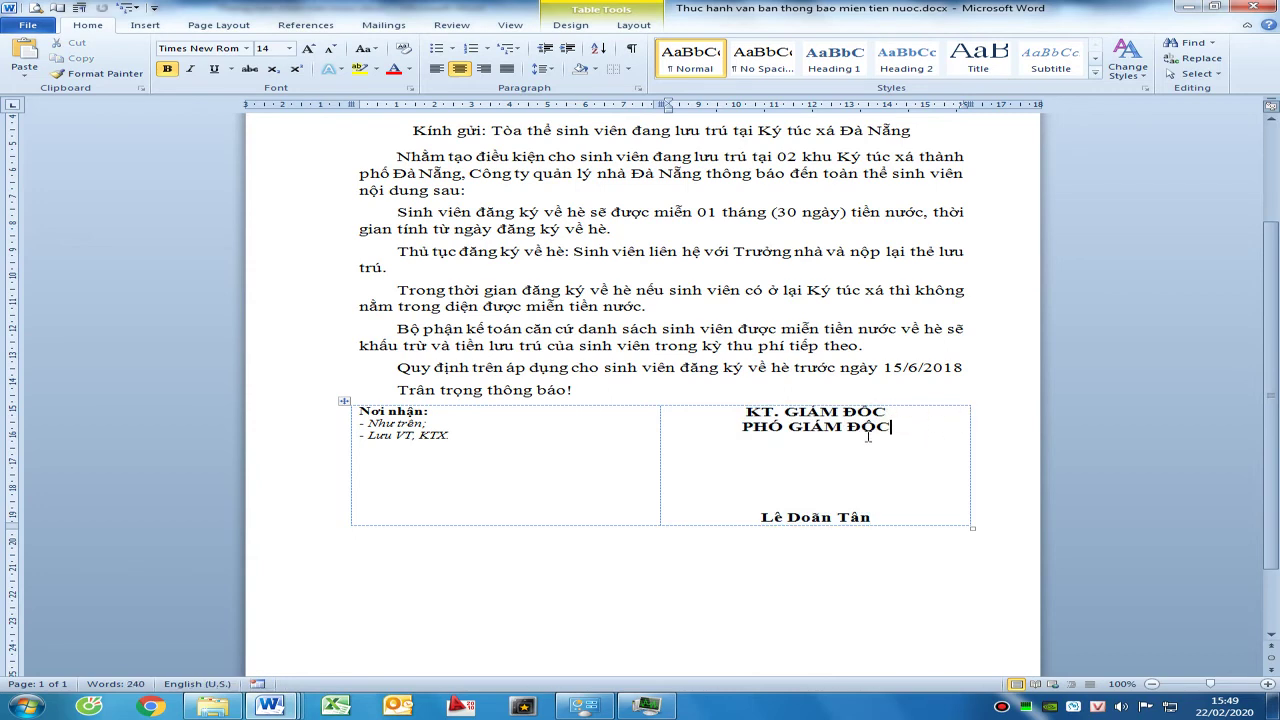
scroll(602, 417, down, 2)
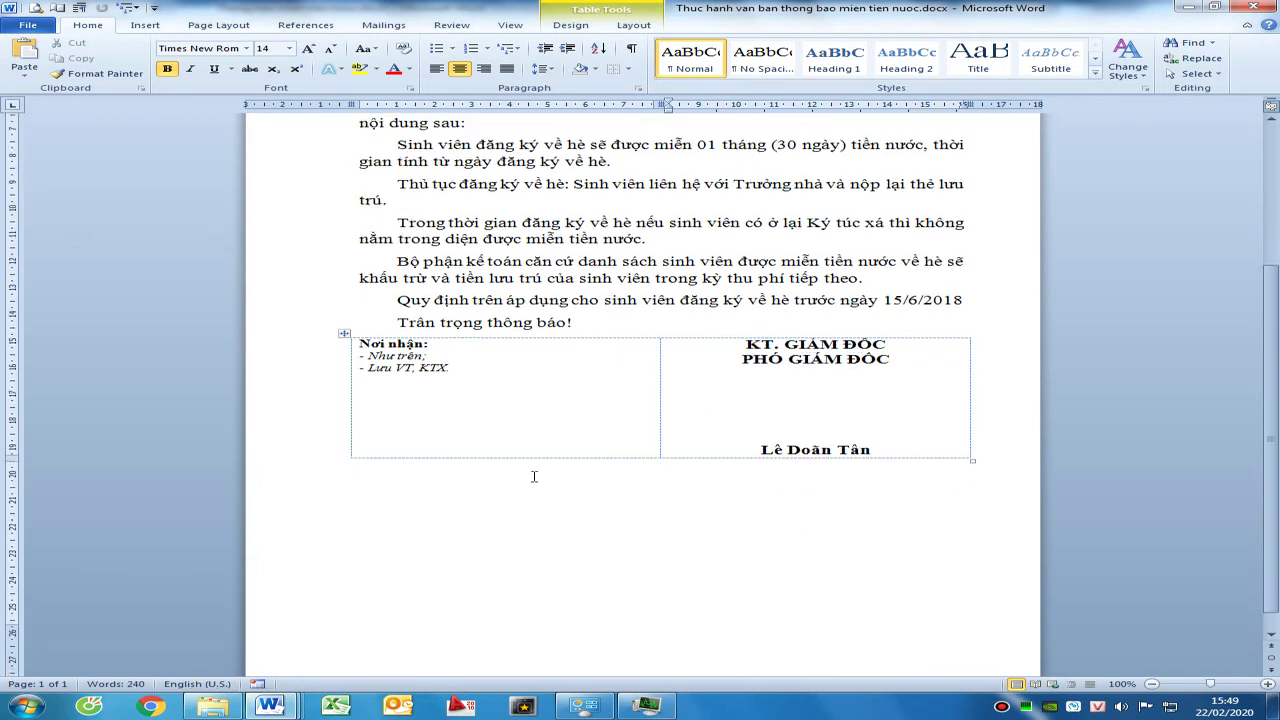
Scroll back up the notice and bring up taskbar thumbnails of the three open Word documents
scroll(782, 521, down, 1)
scroll(795, 518, up, 4)
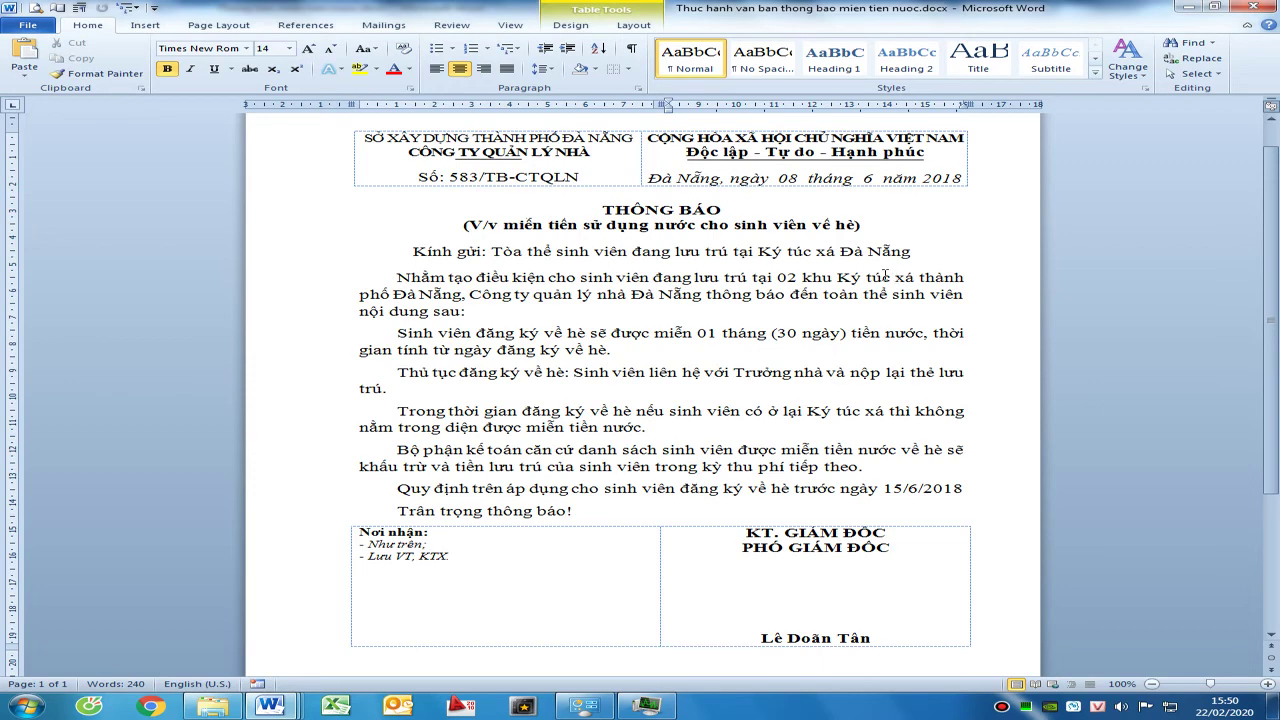
click(268, 706)
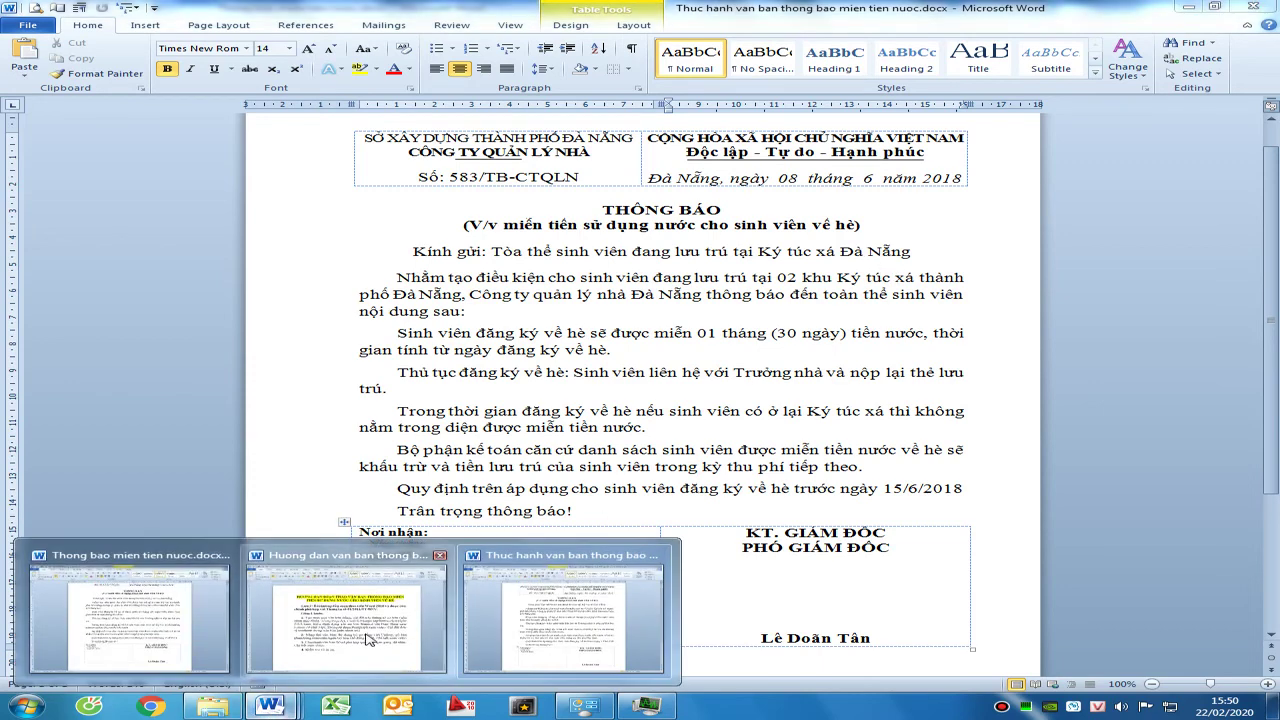
click(362, 628)
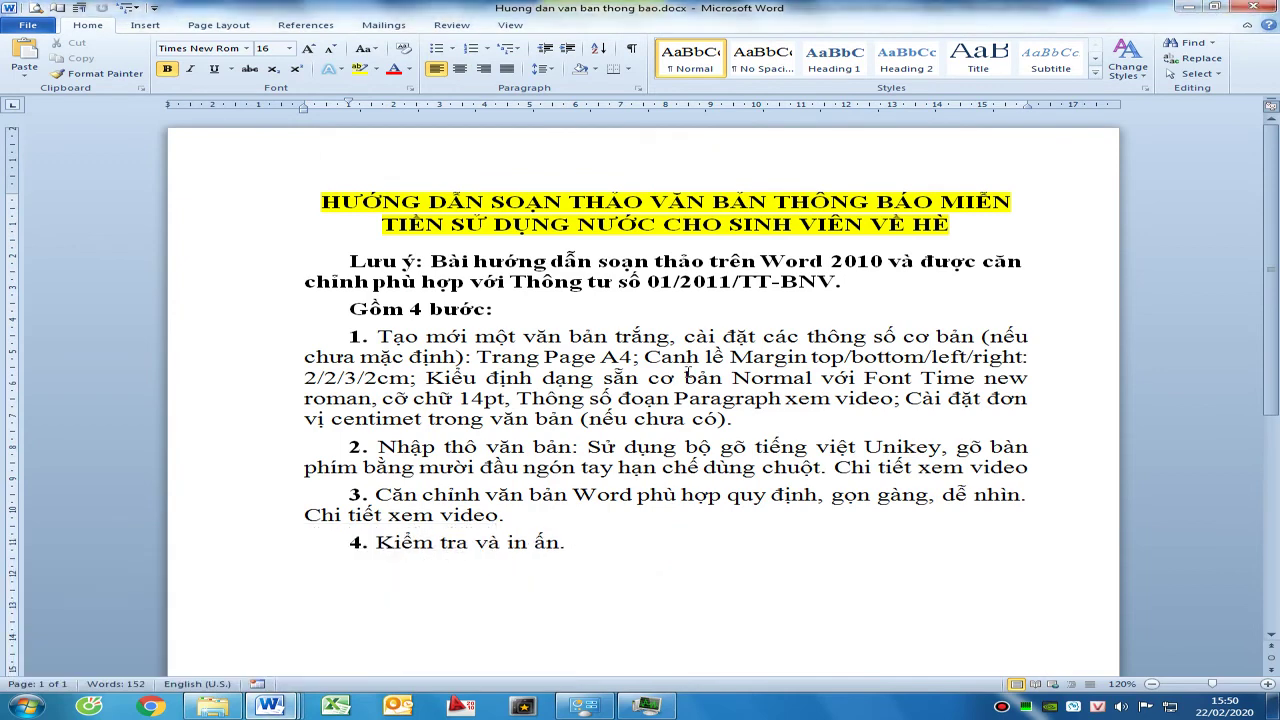
drag(892, 286, 347, 262)
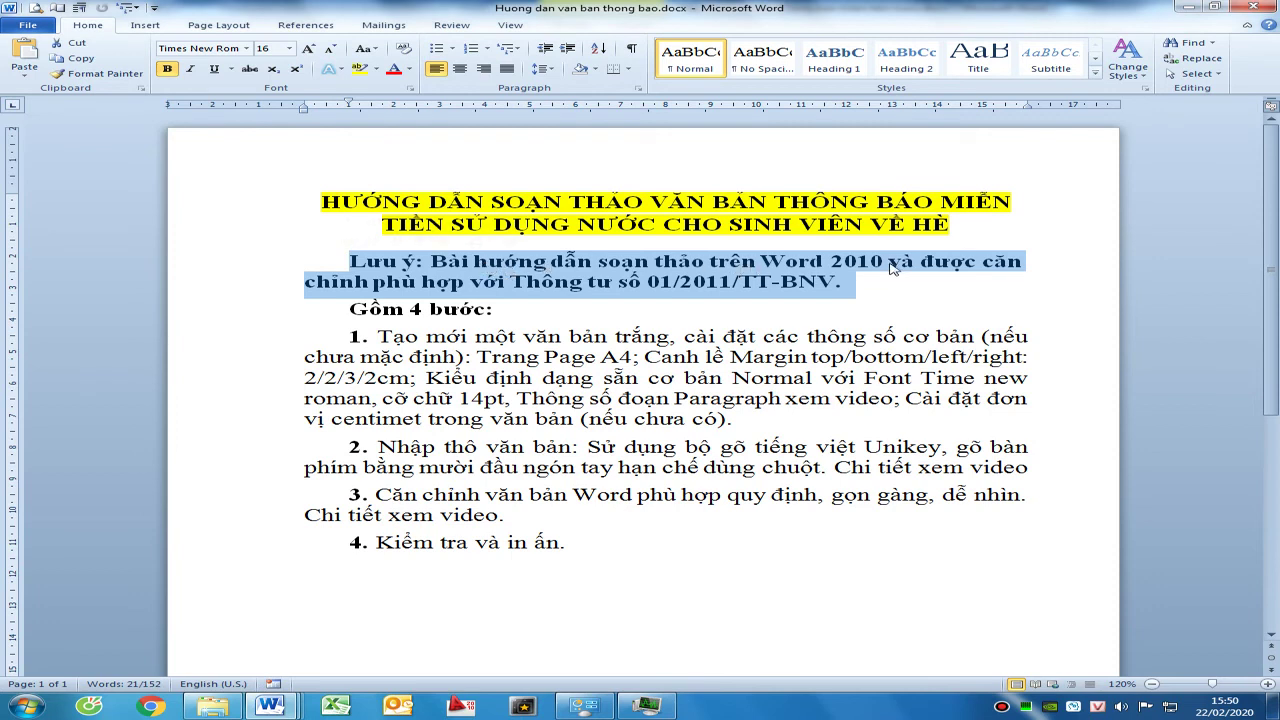
click(513, 283)
drag(344, 338, 733, 426)
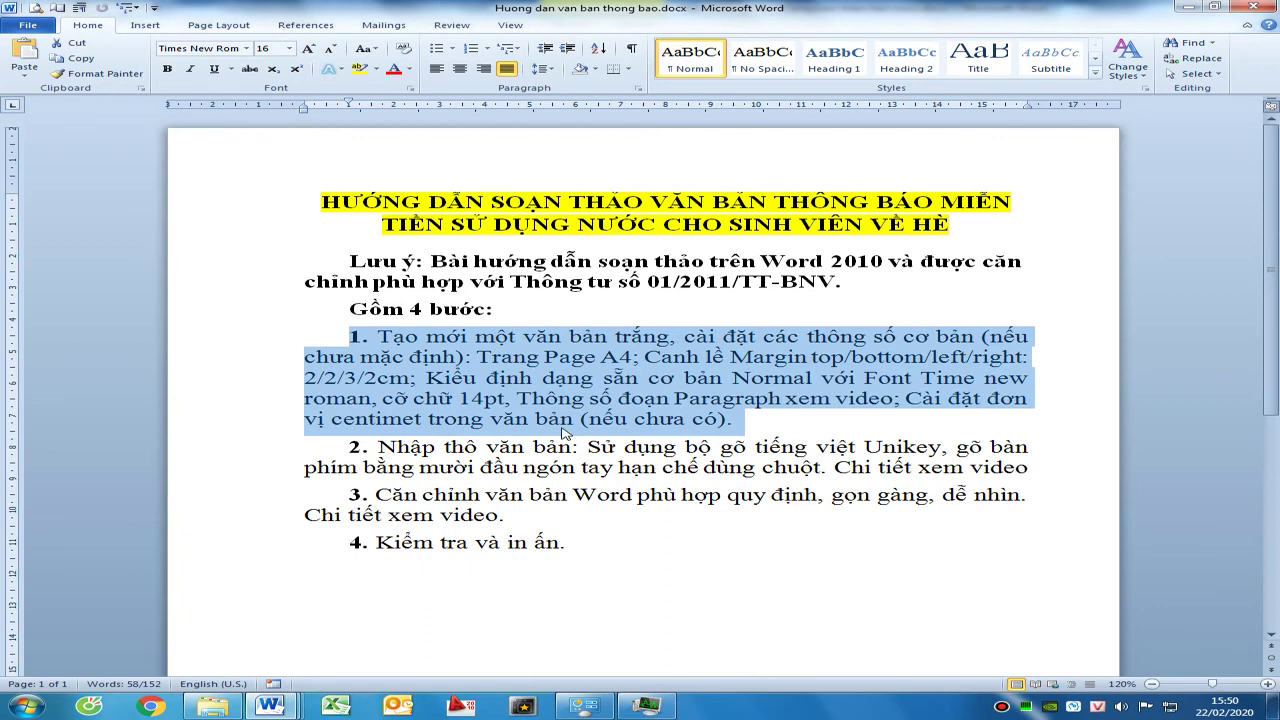
click(666, 455)
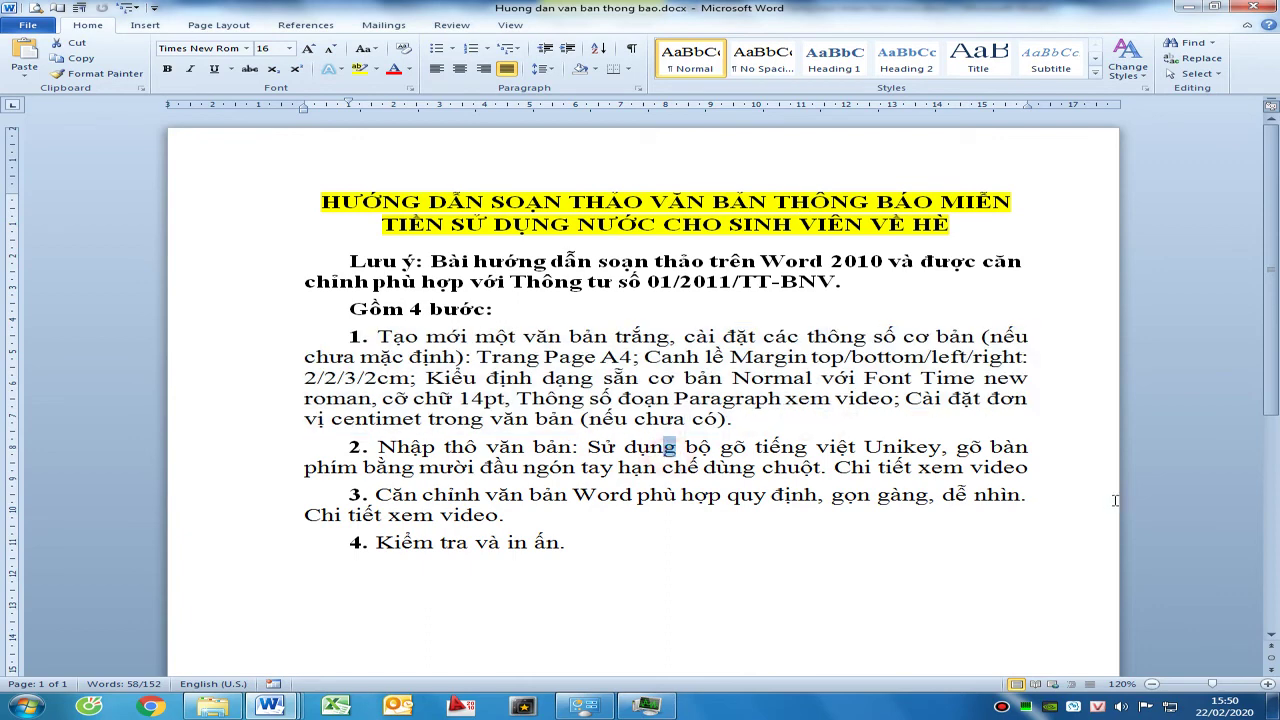
mouse_move(1030, 468)
mouse_down()
mouse_move(365, 447)
mouse_move(377, 447)
mouse_up()
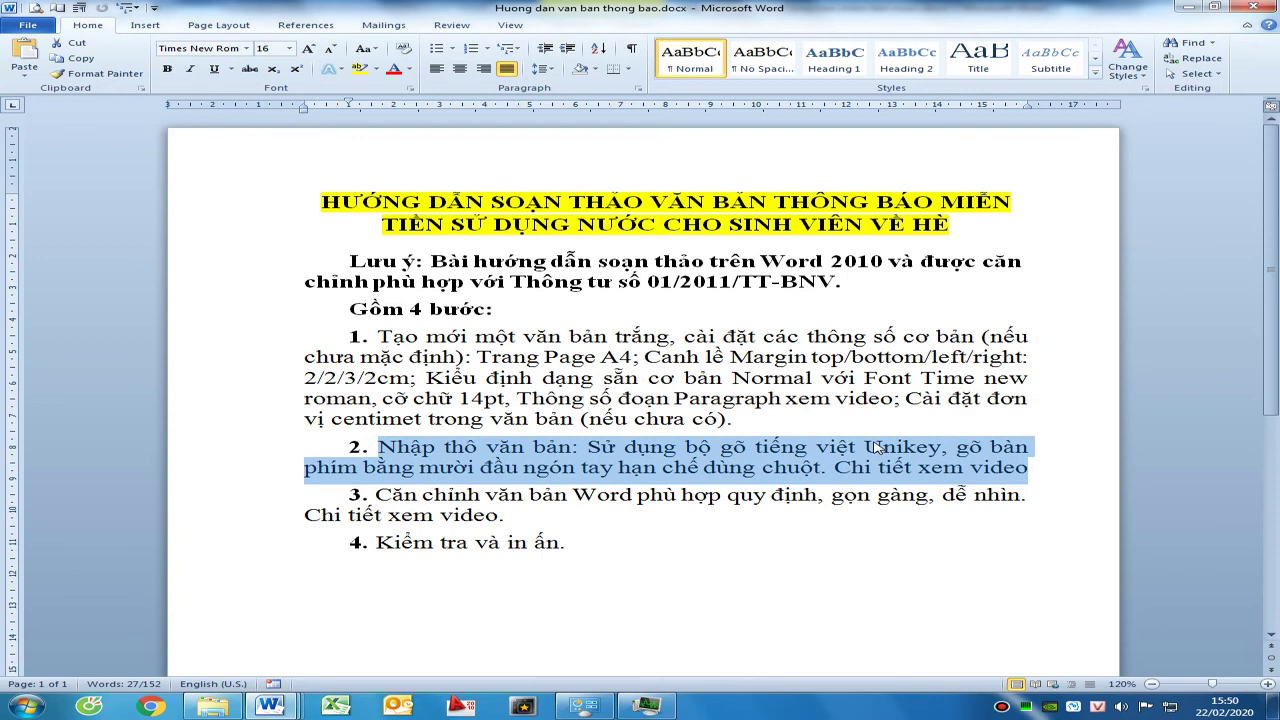
click(510, 518)
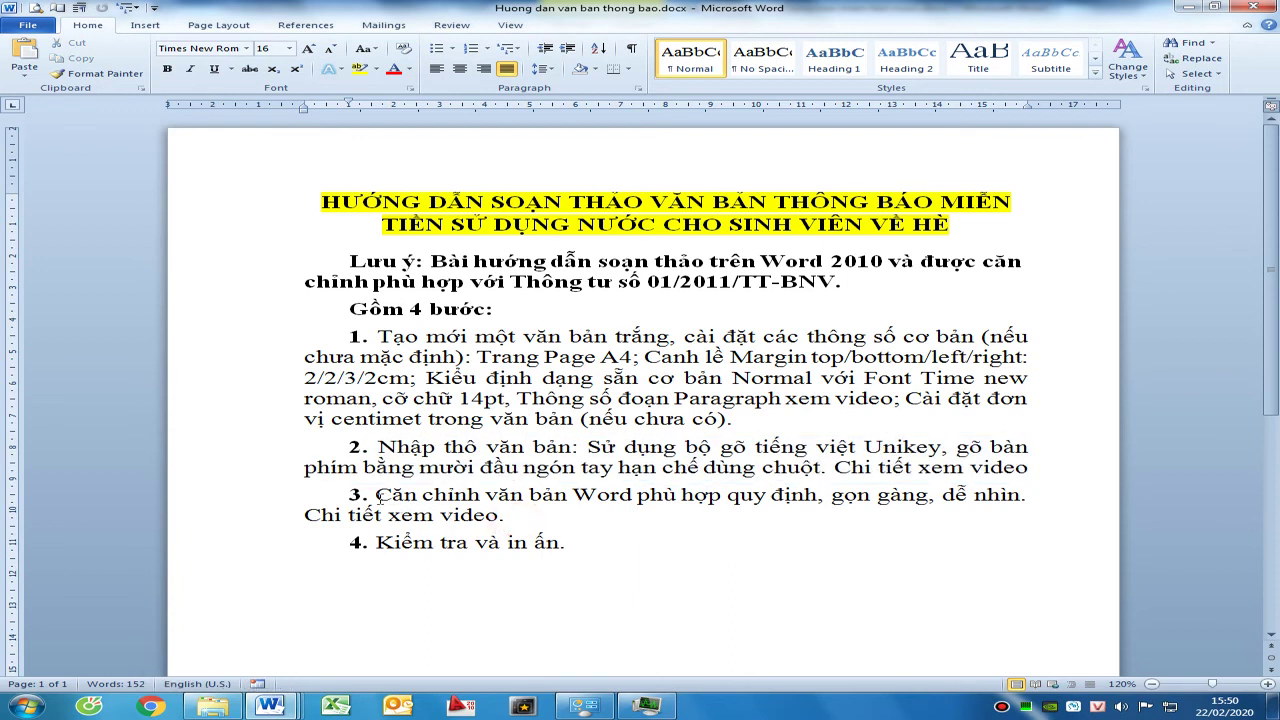
drag(377, 494, 538, 511)
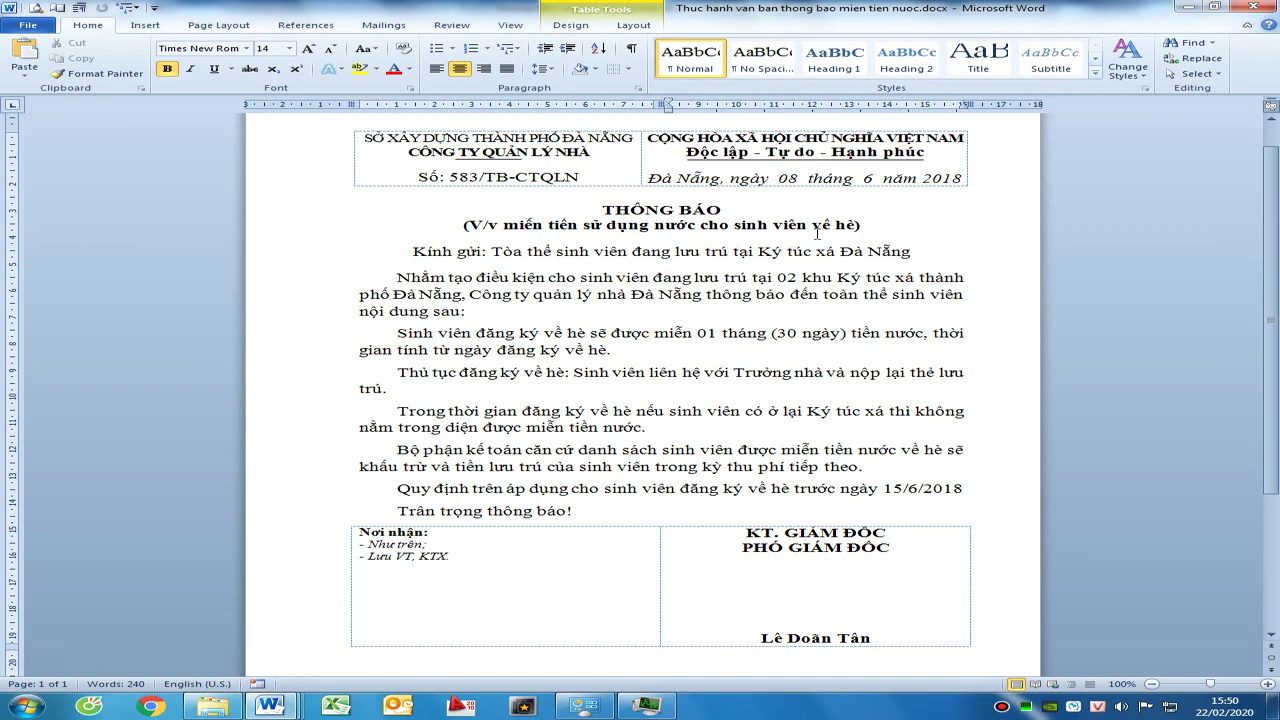
key(ctrl+F2)
click(340, 356)
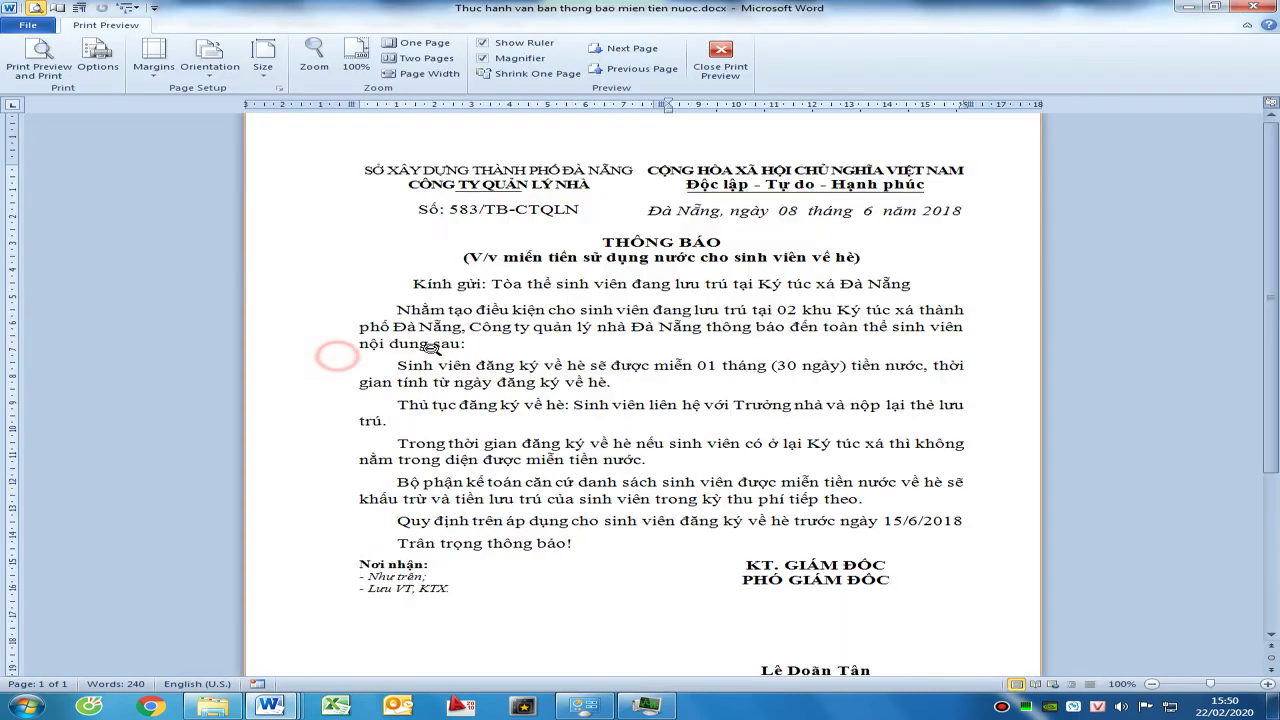
scroll(750, 290, up, 1)
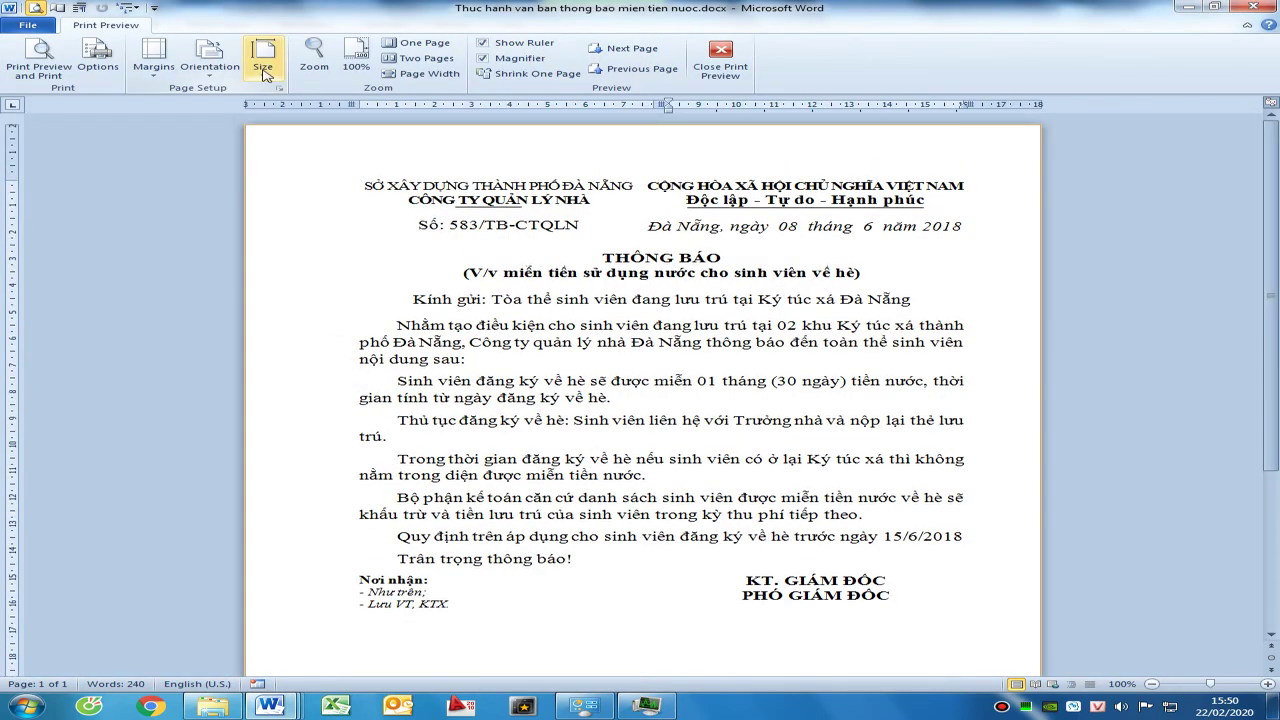
scroll(820, 378, down, 5)
scroll(845, 370, down, 1)
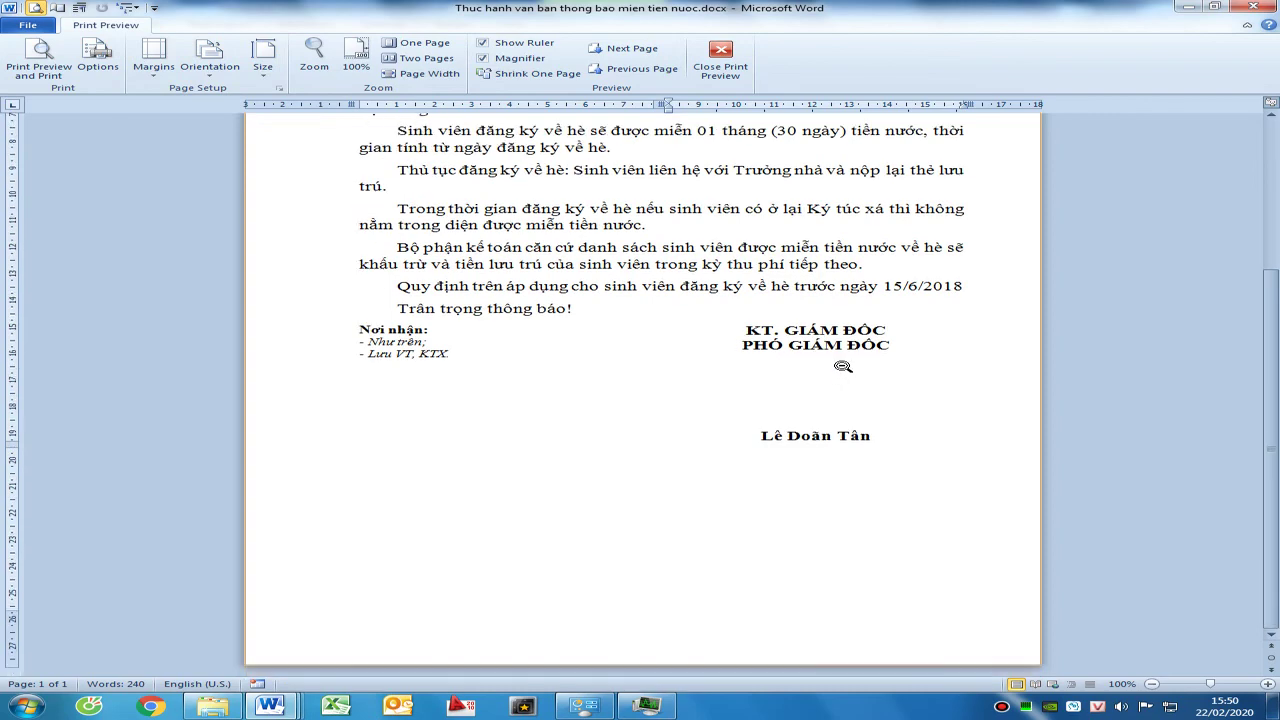
scroll(880, 362, up, 2)
scroll(880, 362, up, 3)
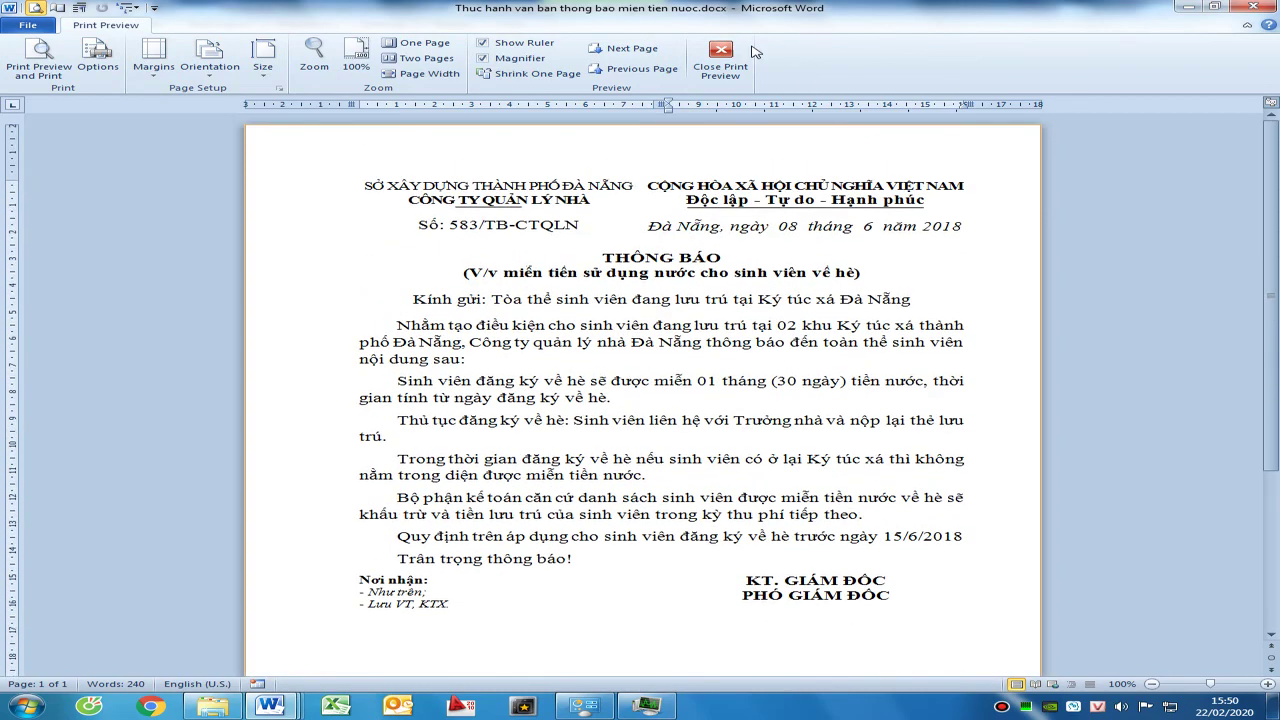
click(720, 55)
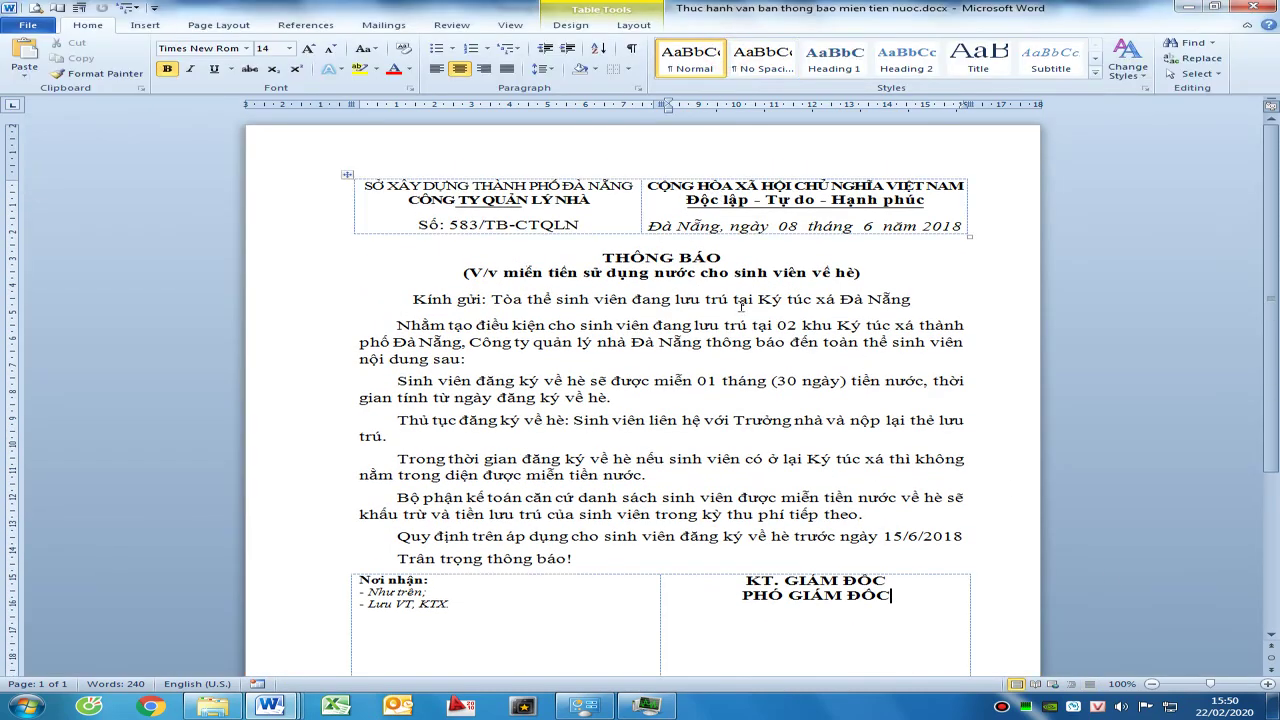